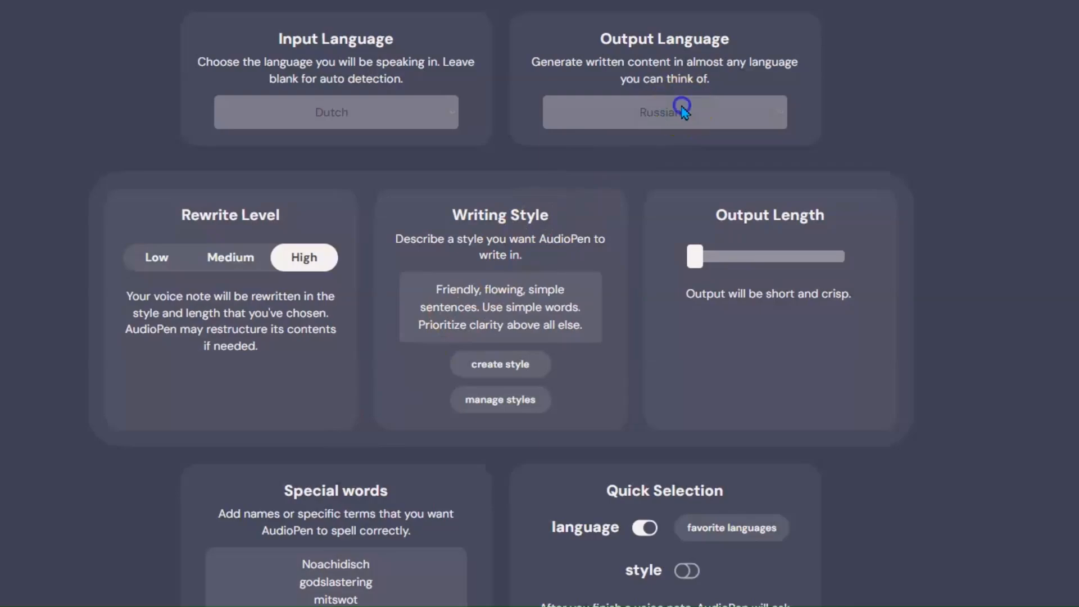
# Set AudioPen's output language to Dutch and the rewrite level to Low.
pyautogui.scroll(10, 694, 264)
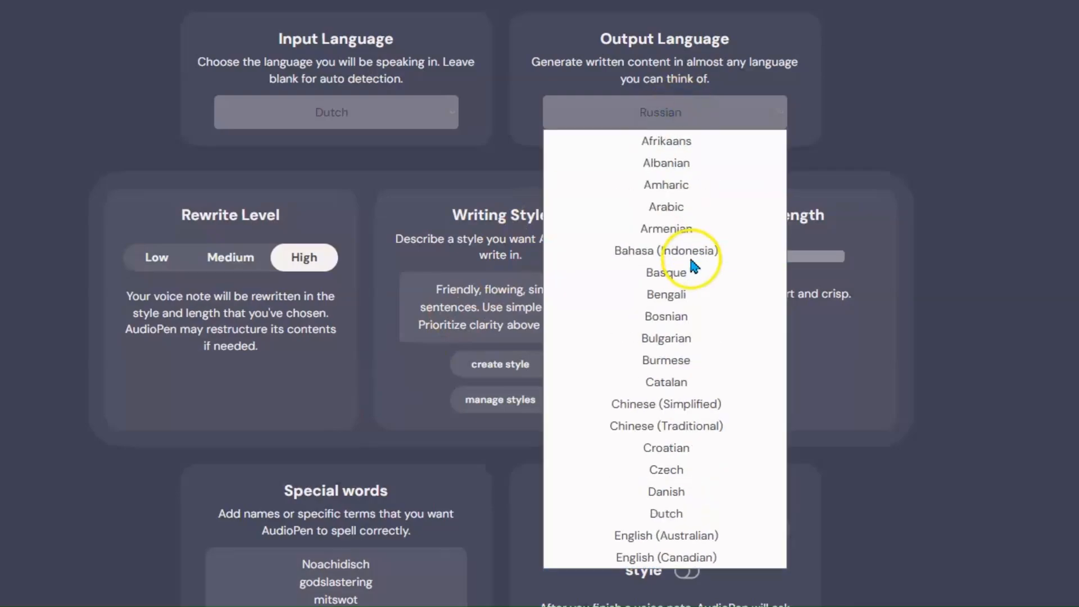
pyautogui.click(666, 514)
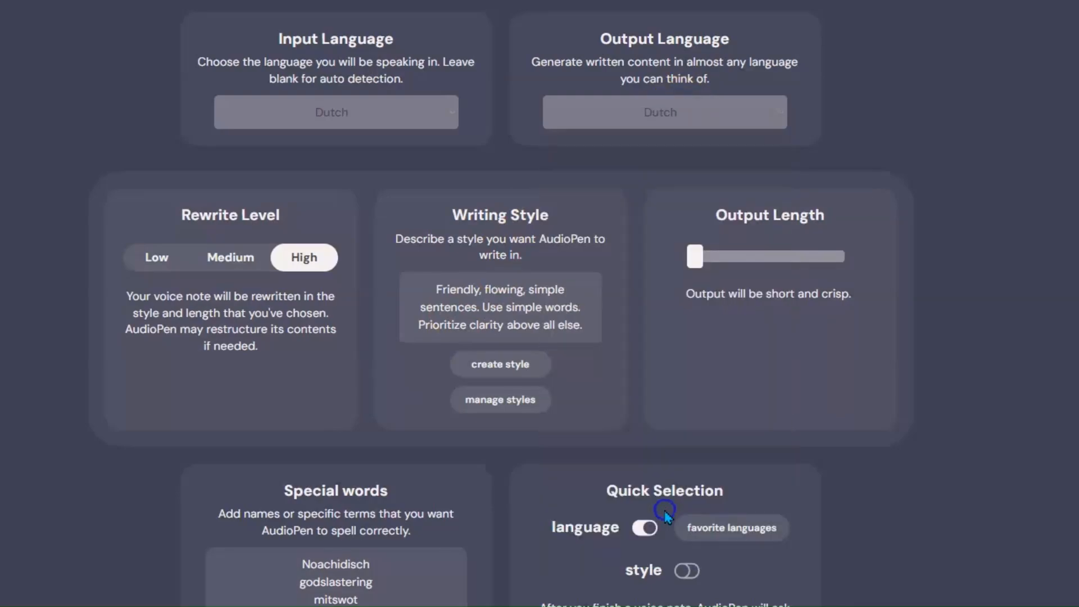
pyautogui.click(157, 259)
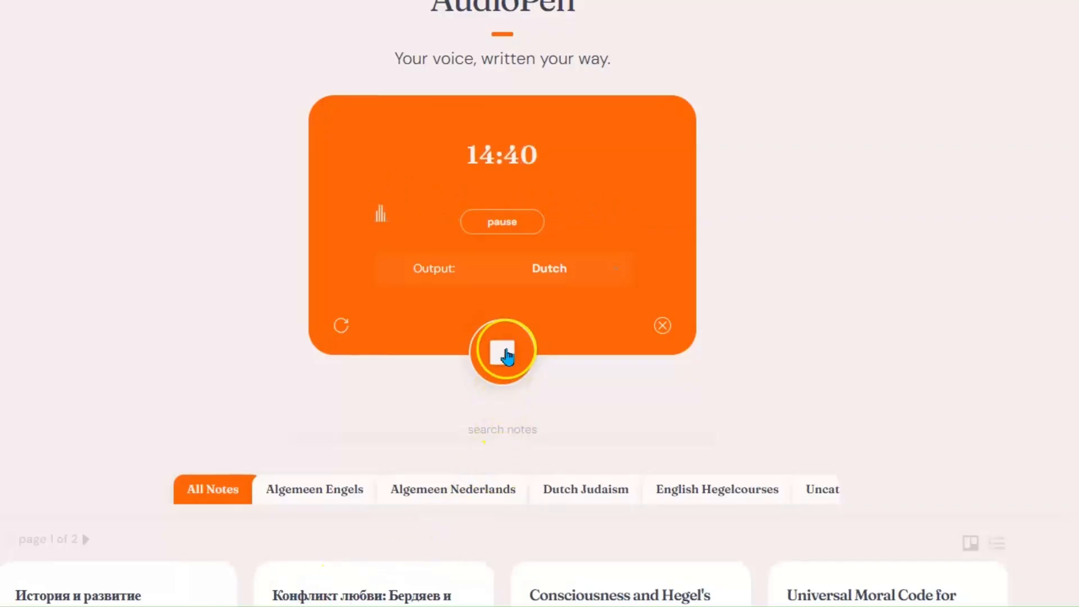
# Stop the voice recording and process it with Dutch as the output language.
pyautogui.click(506, 354)
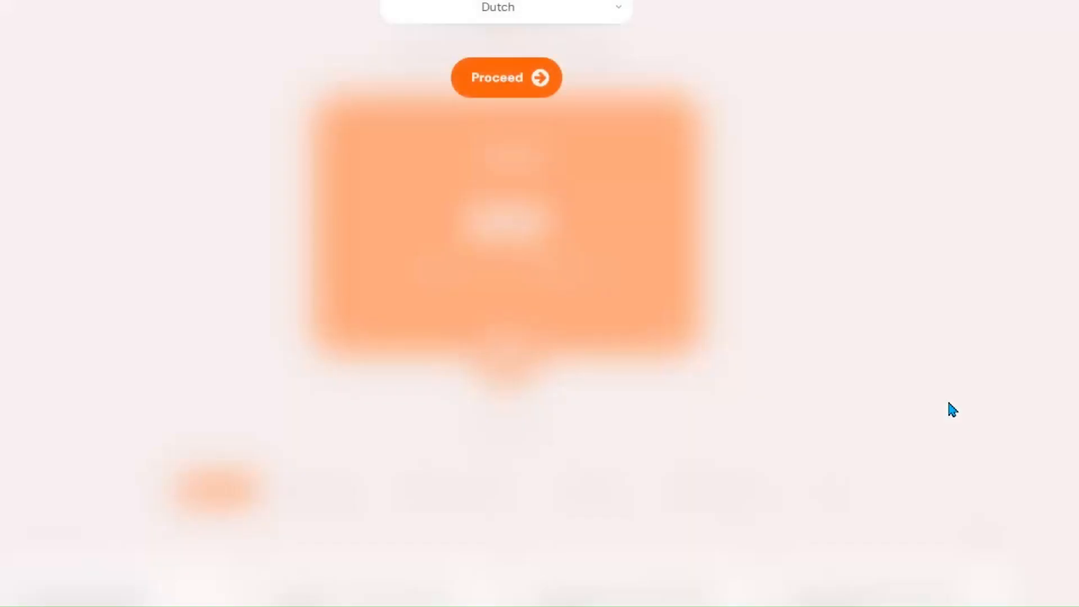
pyautogui.click(538, 77)
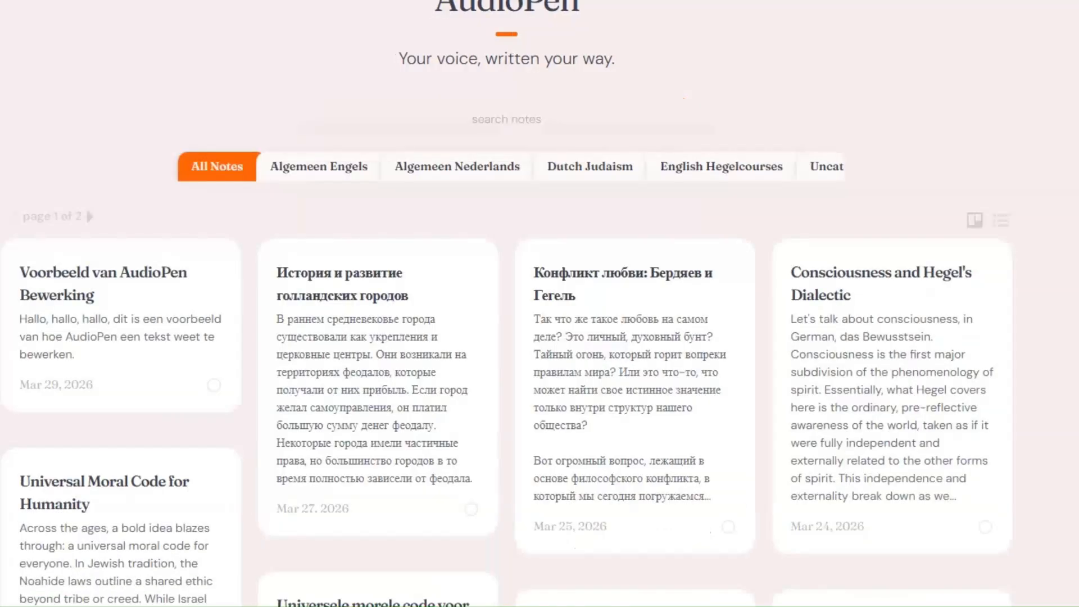
# Open the "Voorbeeld van AudioPen Bewerking" note, check its original transcript and copy the note.
pyautogui.click(710, 537)
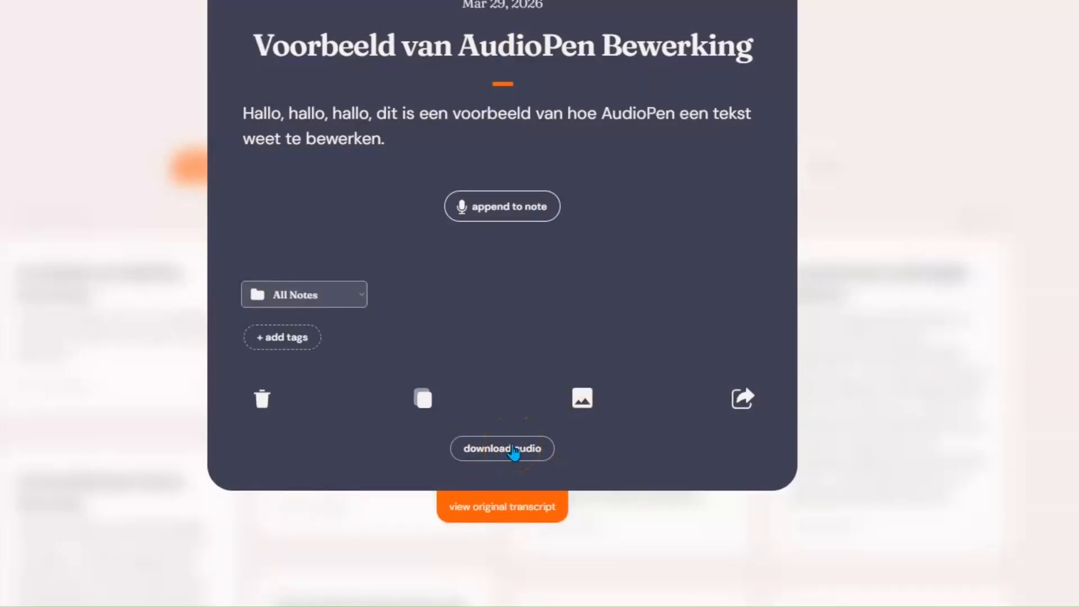
pyautogui.click(500, 509)
pyautogui.click(499, 511)
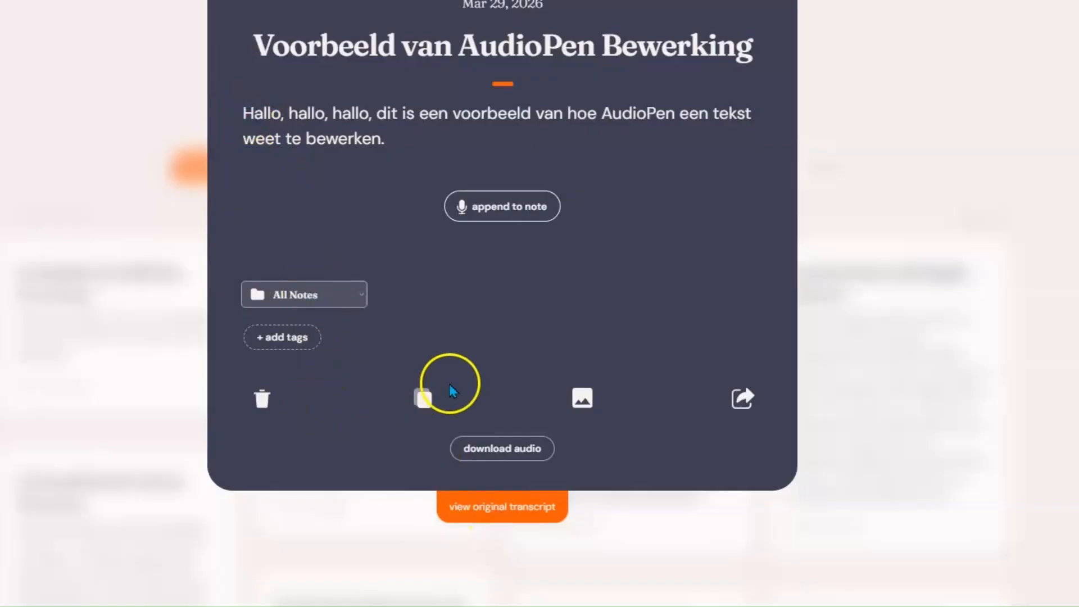
pyautogui.click(423, 399)
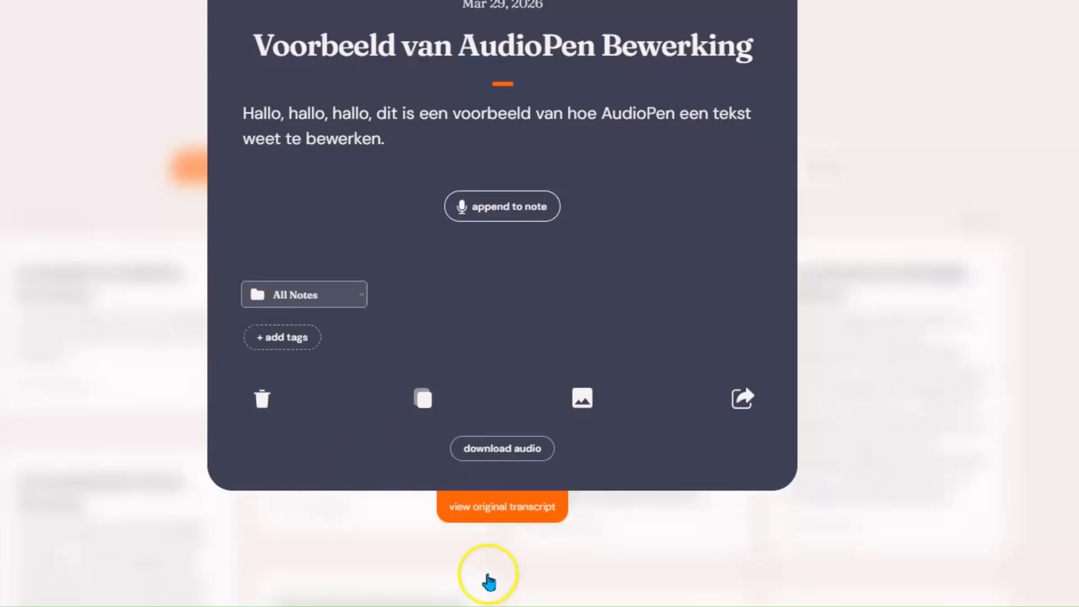
# Show the note's original transcript again and compare it with the rewritten text.
pyautogui.click(513, 509)
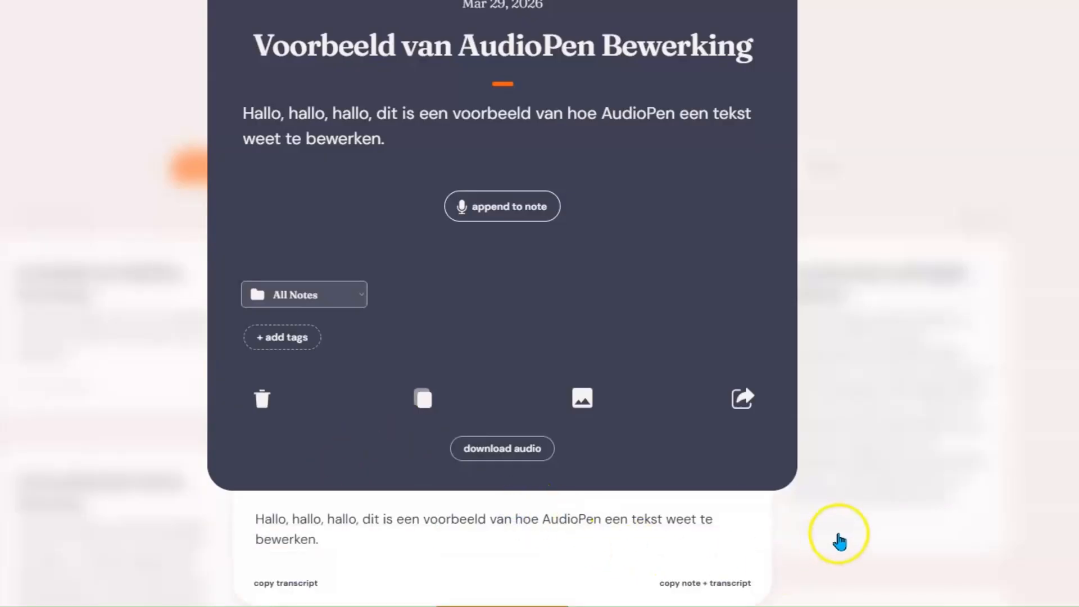
pyautogui.scroll(-3, 863, 460)
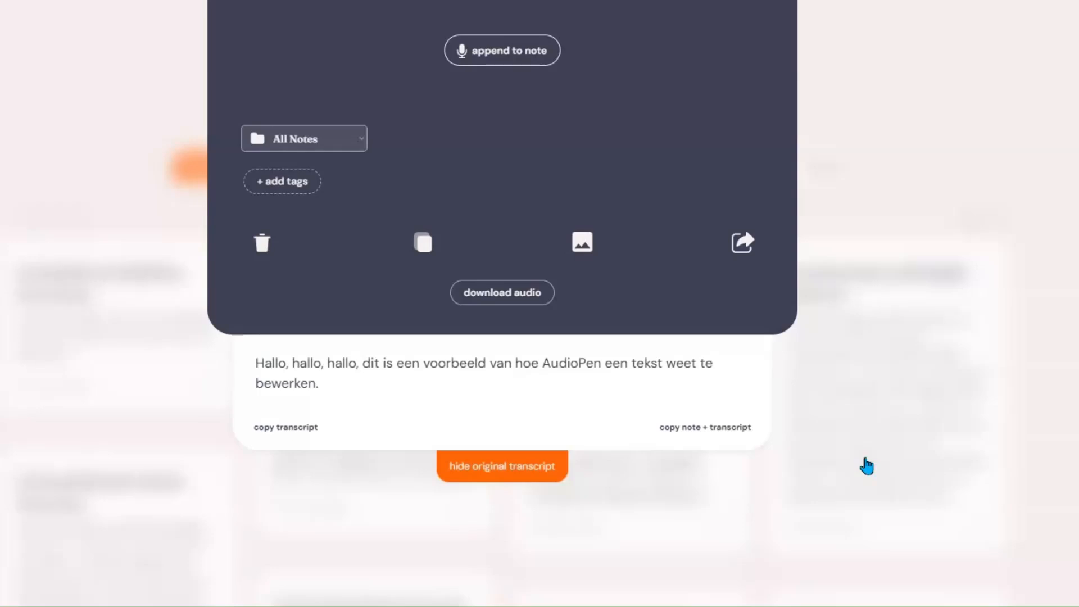
pyautogui.scroll(3, 866, 465)
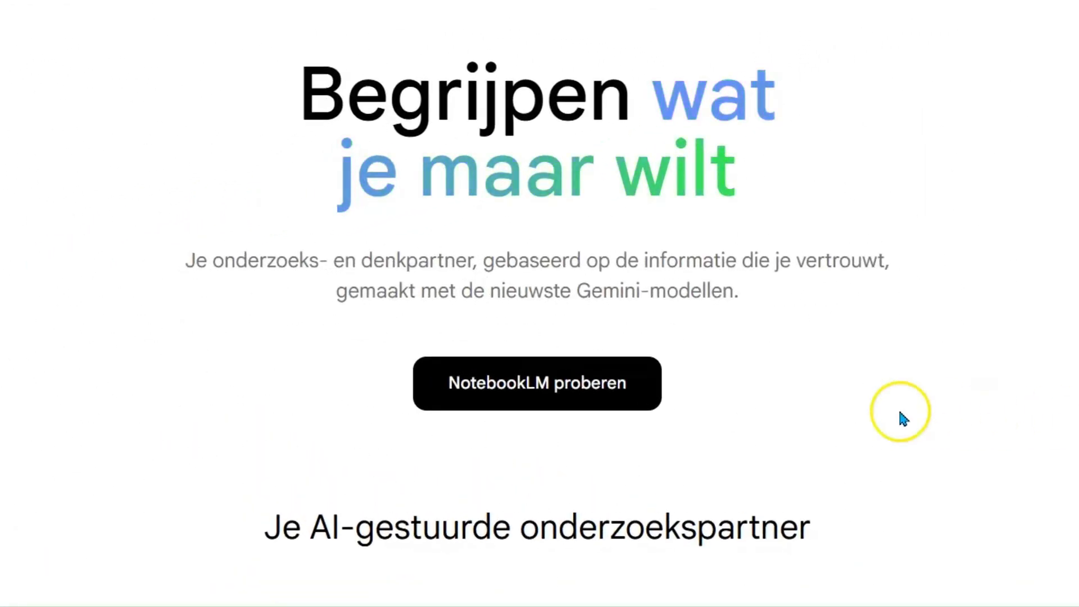
pyautogui.click(528, 384)
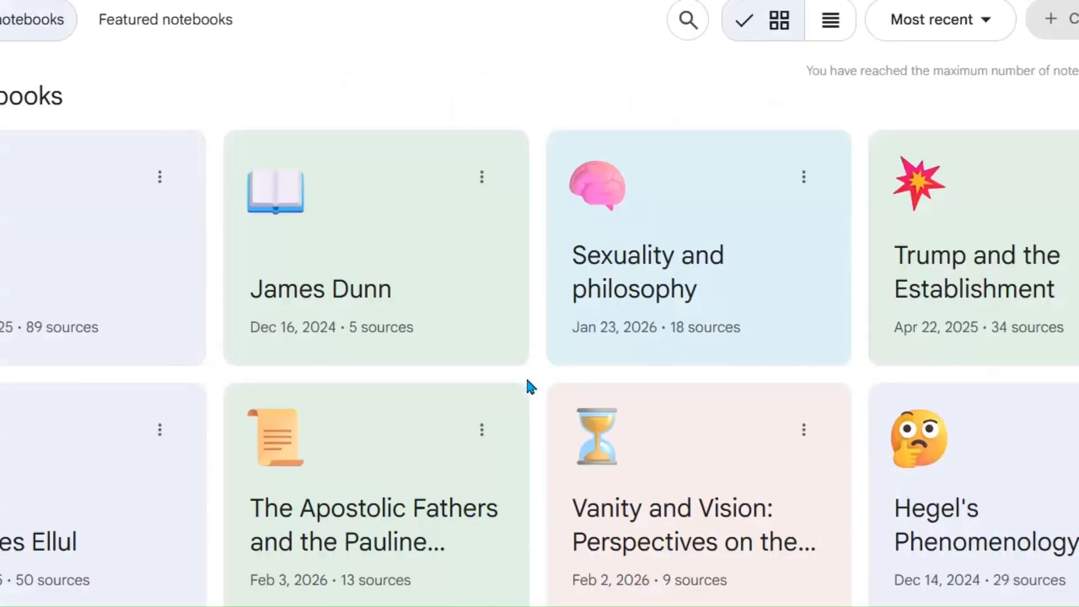
pyautogui.click(381, 249)
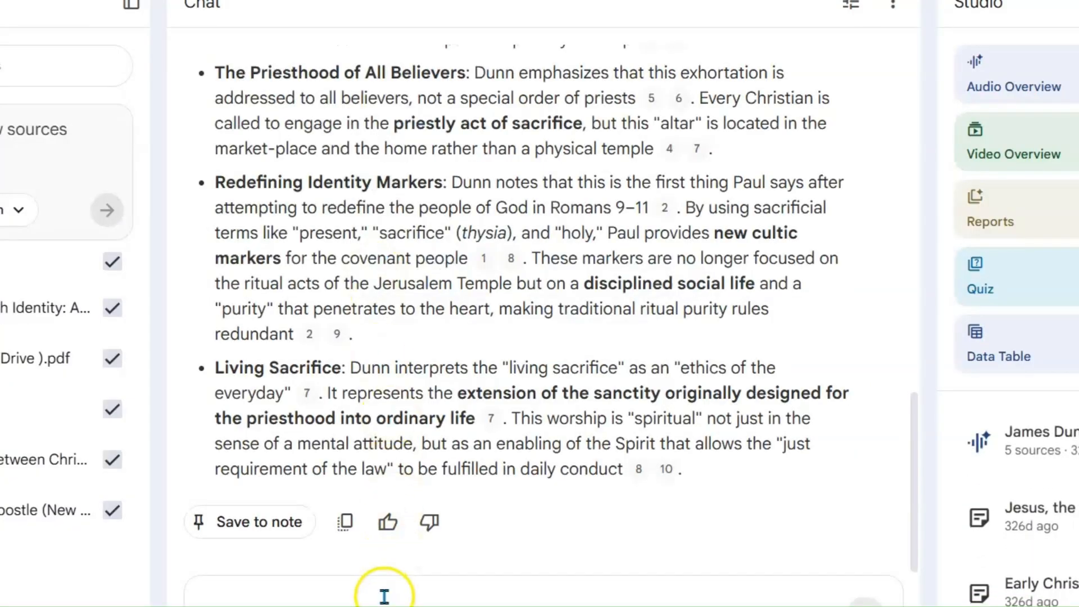
# Review the notebook's summary and the opening of the chat answer on how Dunn interprets Romans 12:1.
pyautogui.scroll(20, 379, 371)
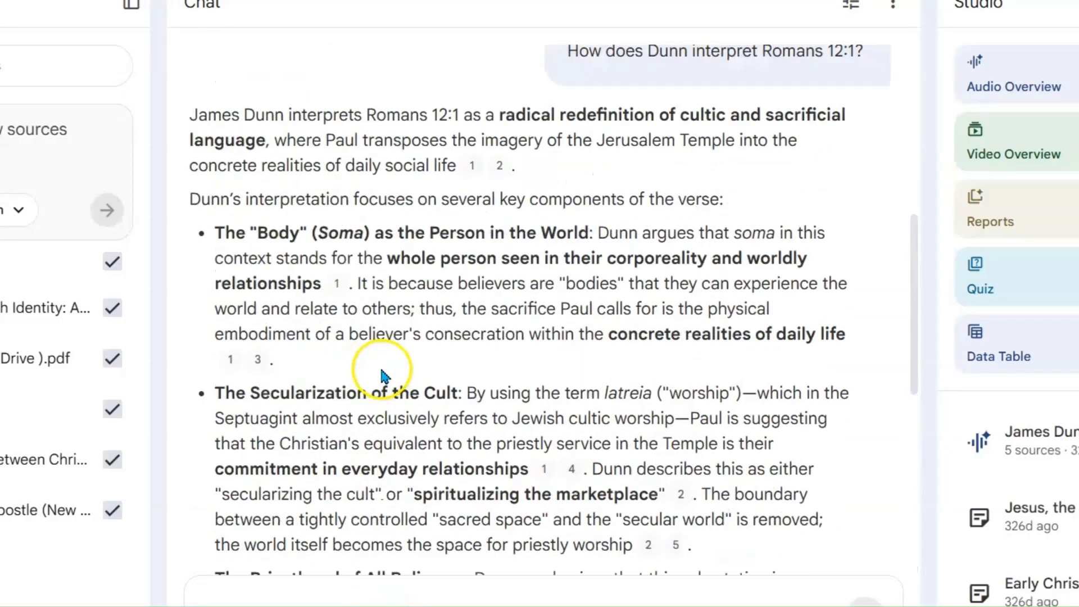
pyautogui.scroll(4, 383, 377)
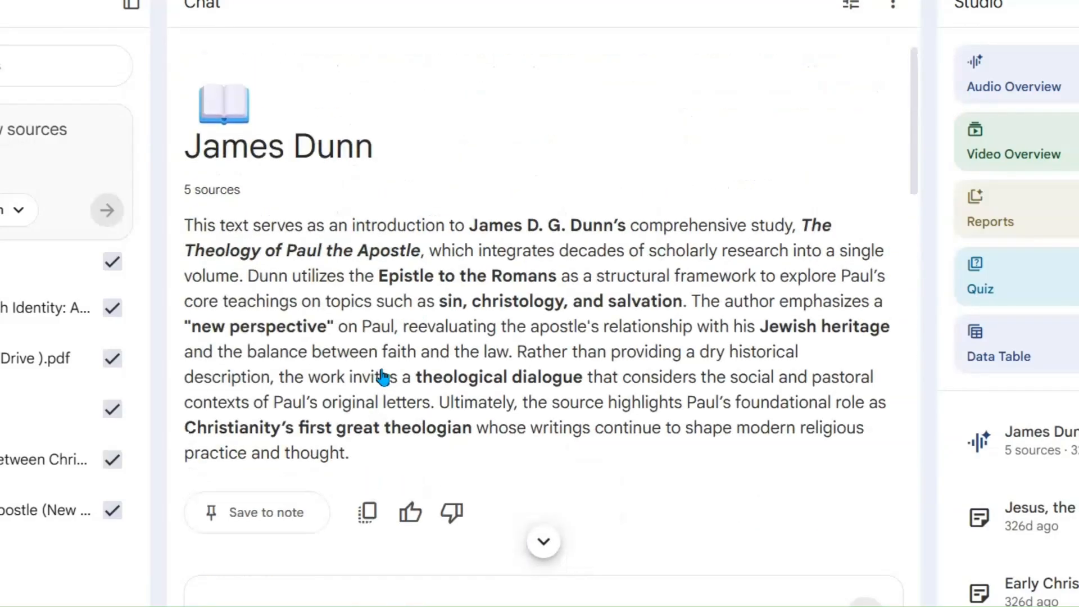
pyautogui.scroll(-15, 382, 370)
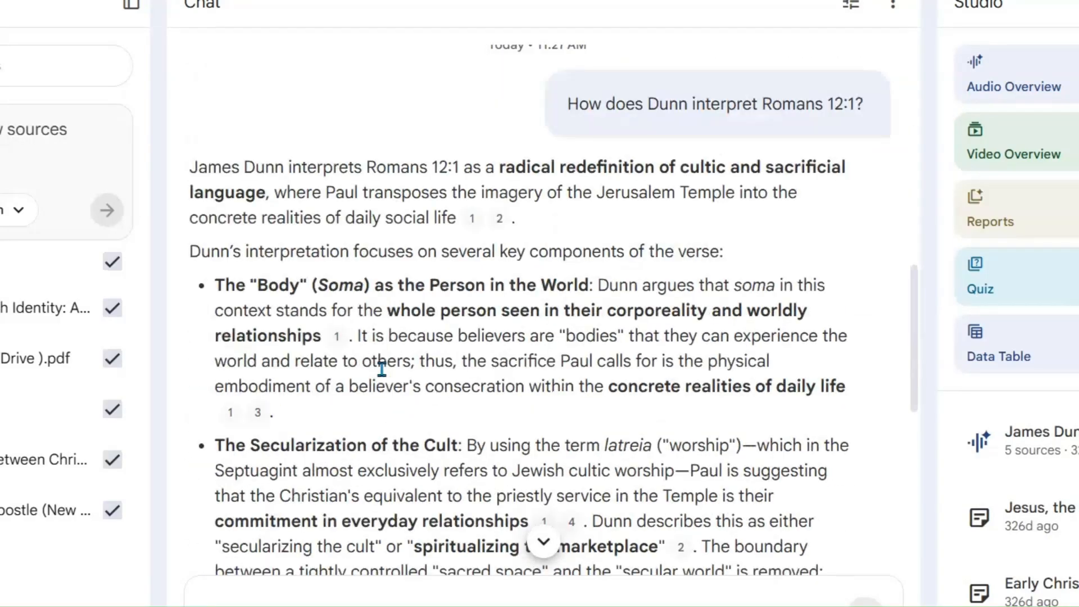
pyautogui.click(388, 487)
pyautogui.moveTo(194, 168); pyautogui.dragTo(823, 217)
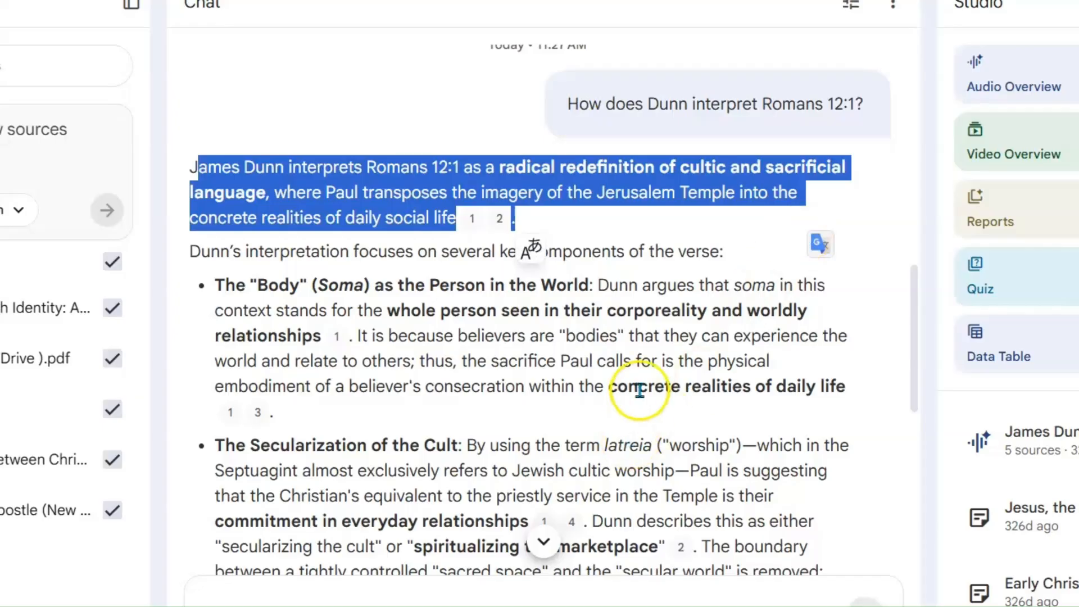
pyautogui.click(639, 389)
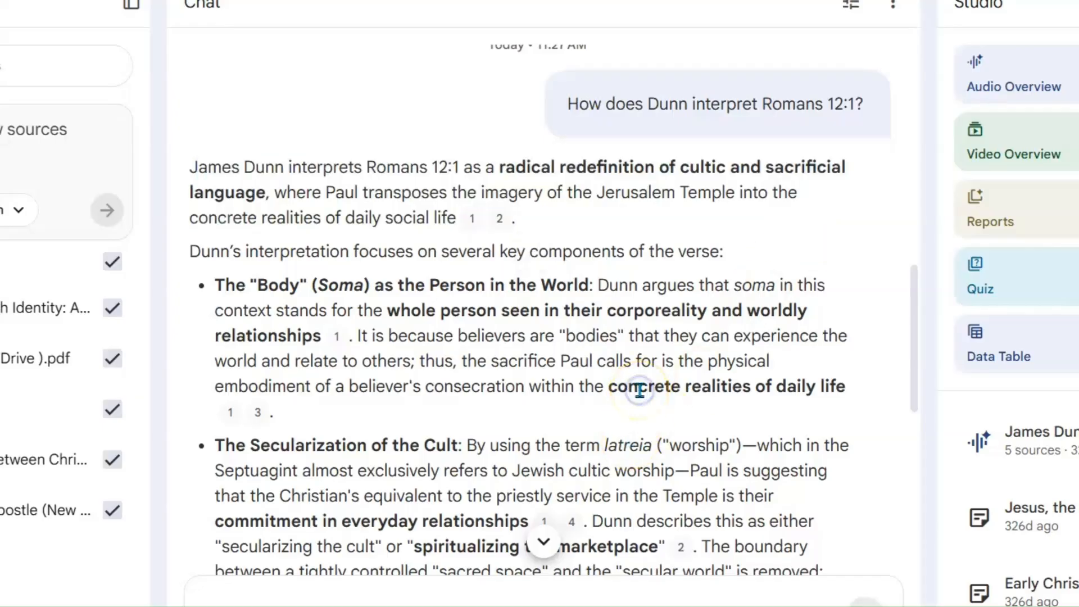
# Inspect the source citations for "commitment in everyday relationships" and read the rest of the answer.
pyautogui.scroll(-5, 493, 384)
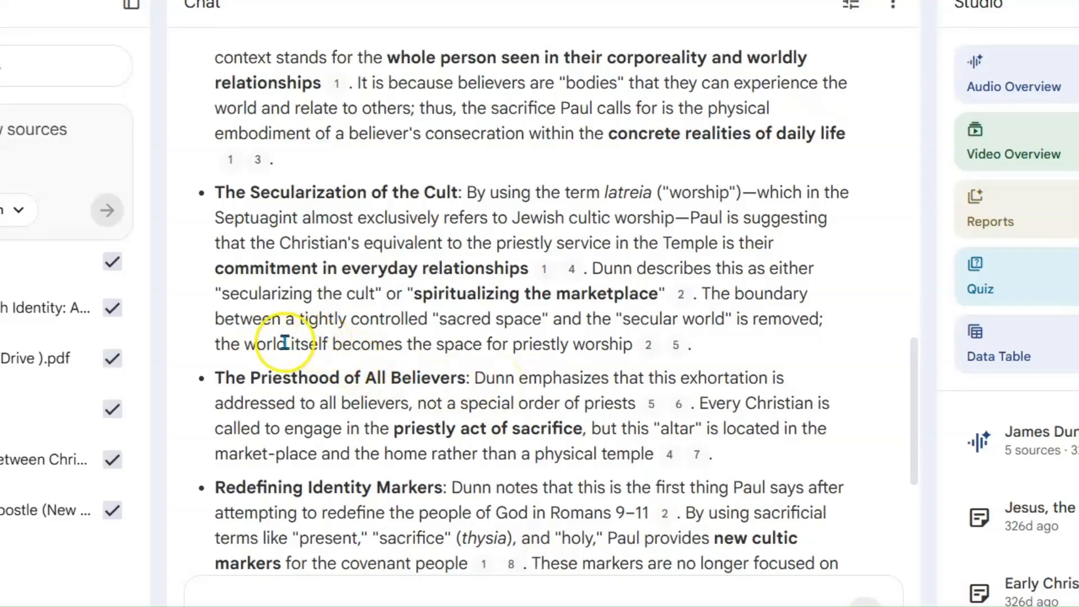
pyautogui.moveTo(217, 274); pyautogui.dragTo(527, 275)
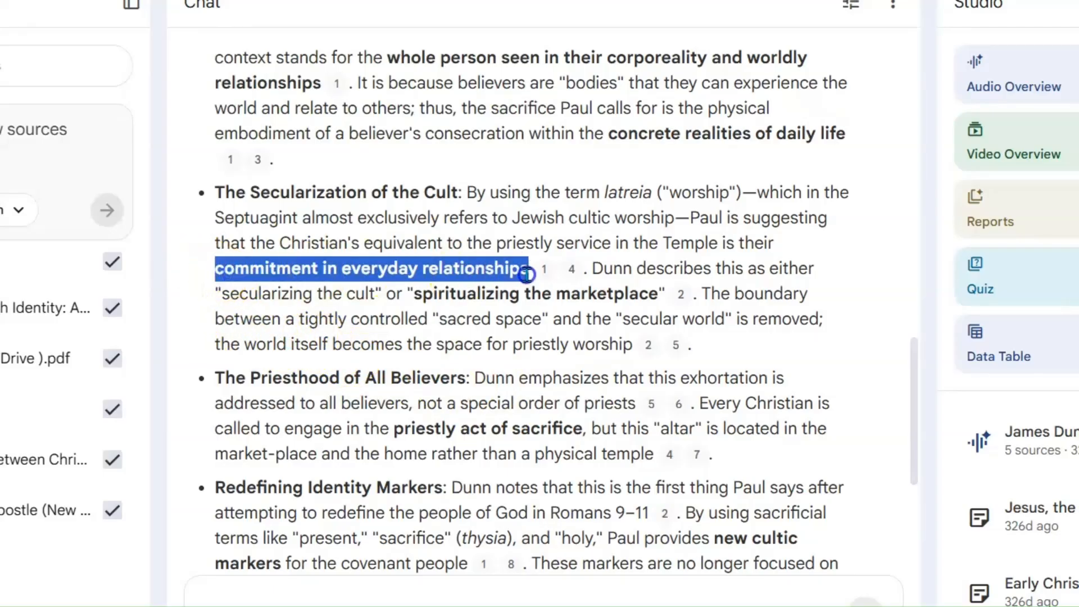
pyautogui.moveTo(542, 273)
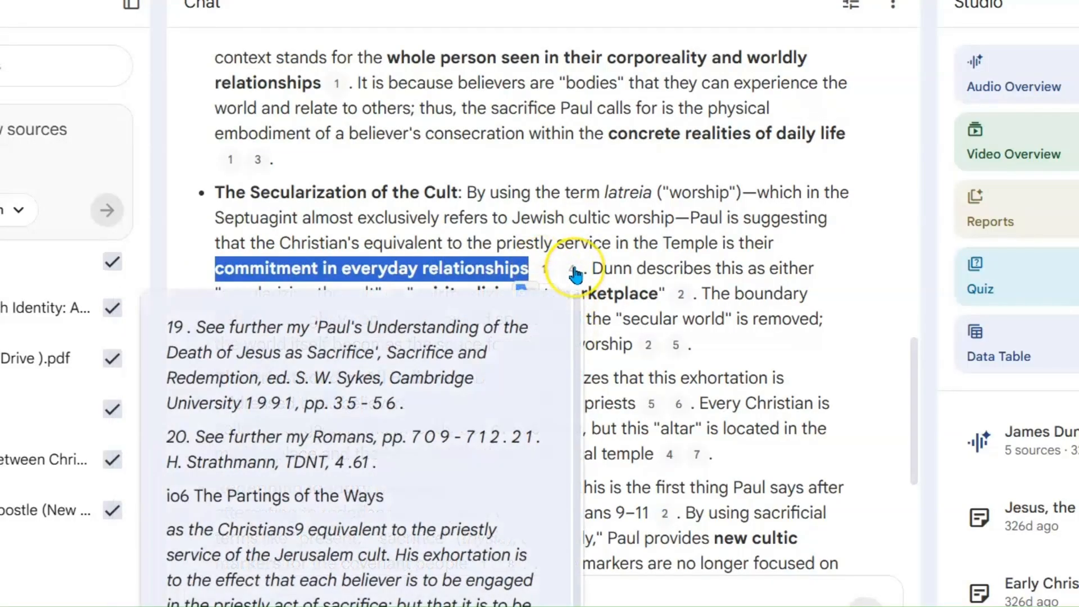
pyautogui.click(522, 396)
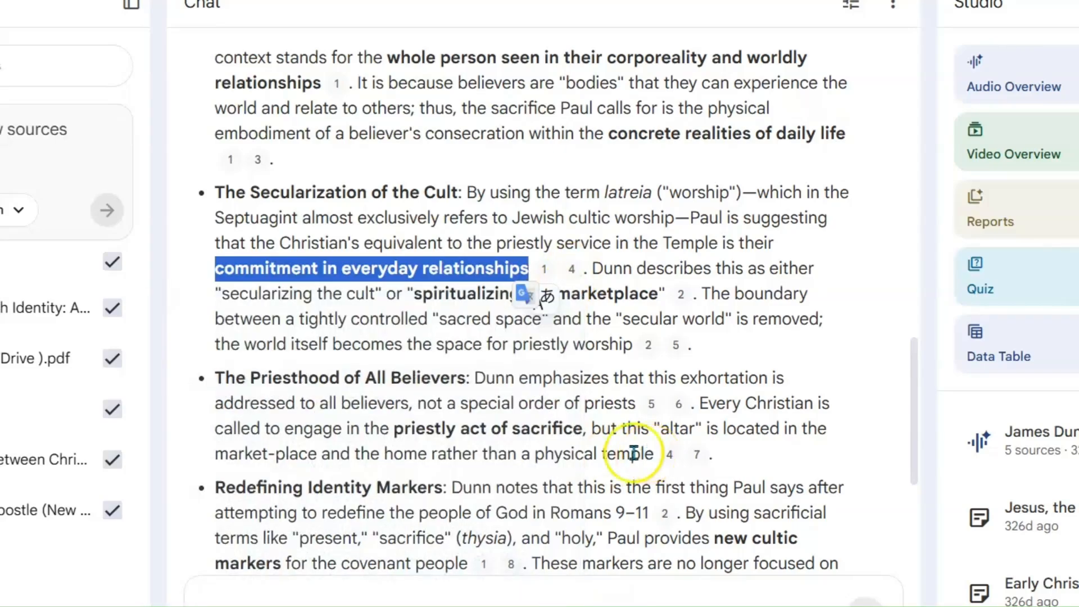
pyautogui.scroll(-5, 428, 402)
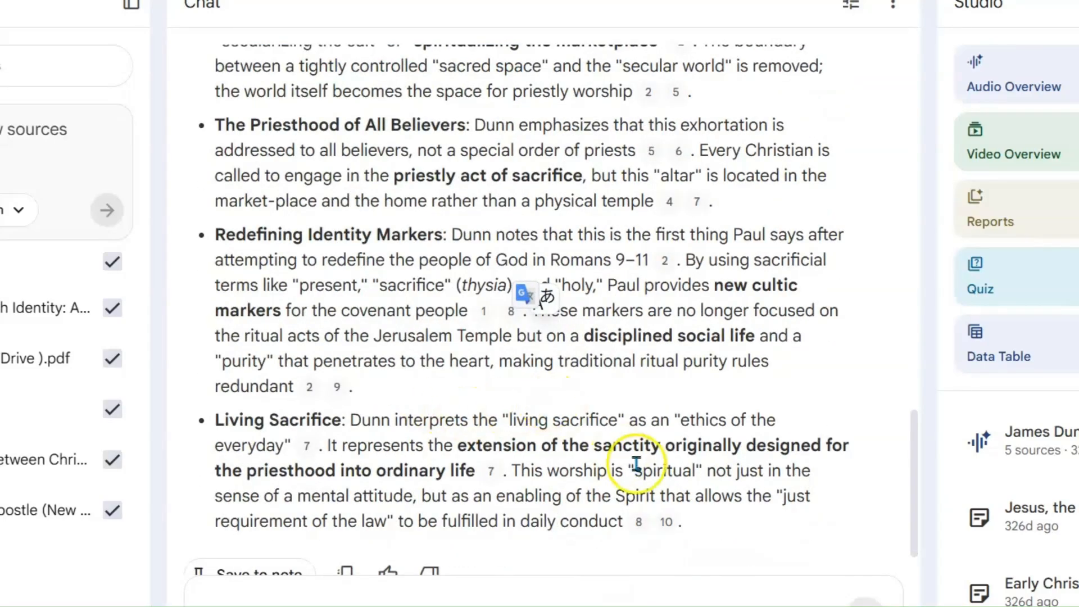
pyautogui.scroll(-1, 572, 370)
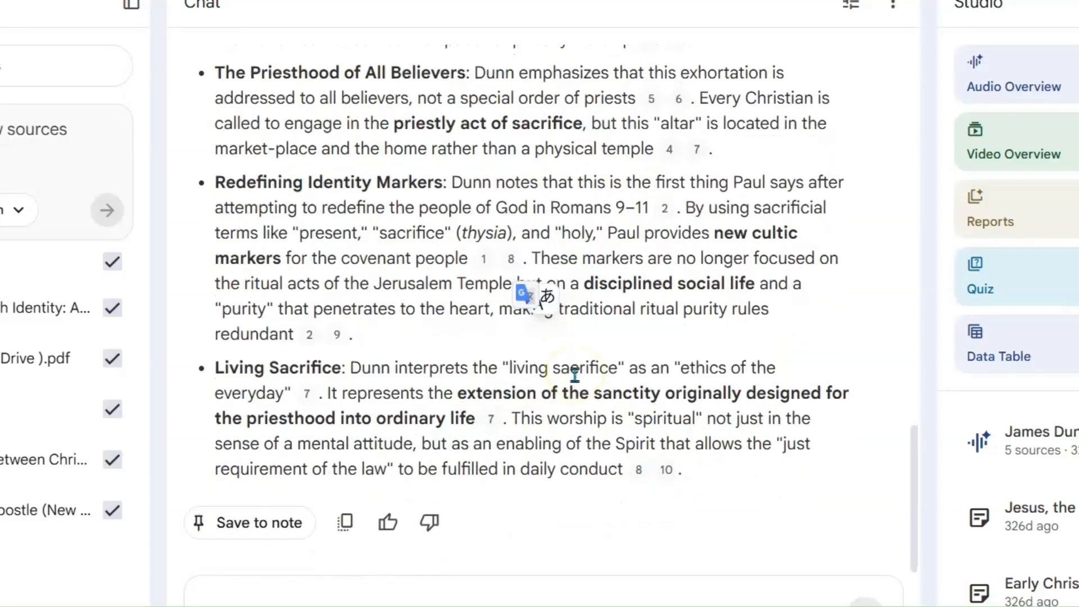
# Save the Romans 12:1 chat answer to a note and copy the saved note's full text.
pyautogui.click(256, 522)
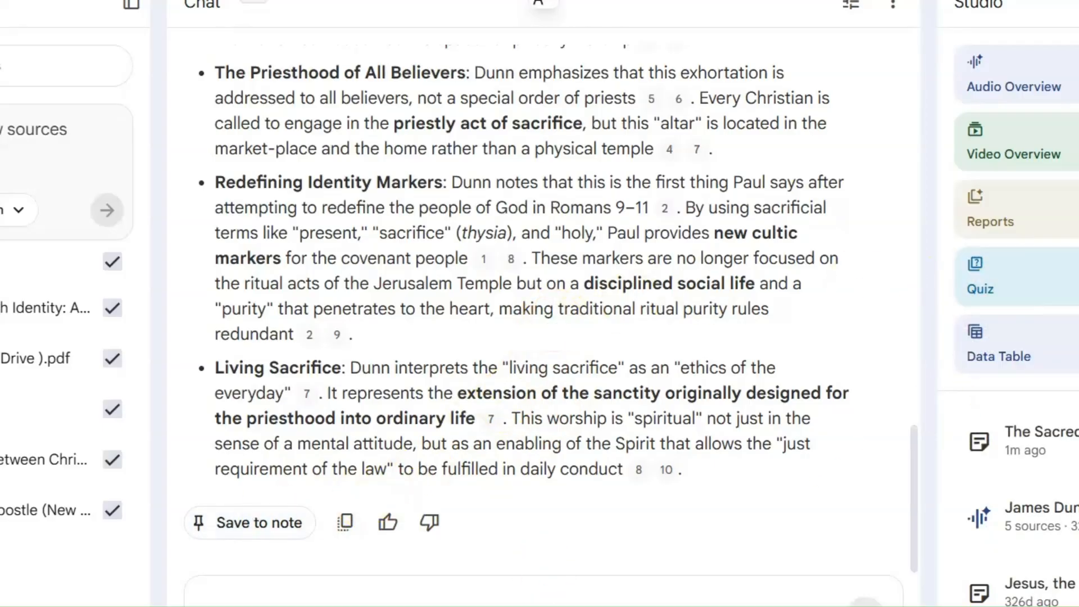
pyautogui.click(1028, 440)
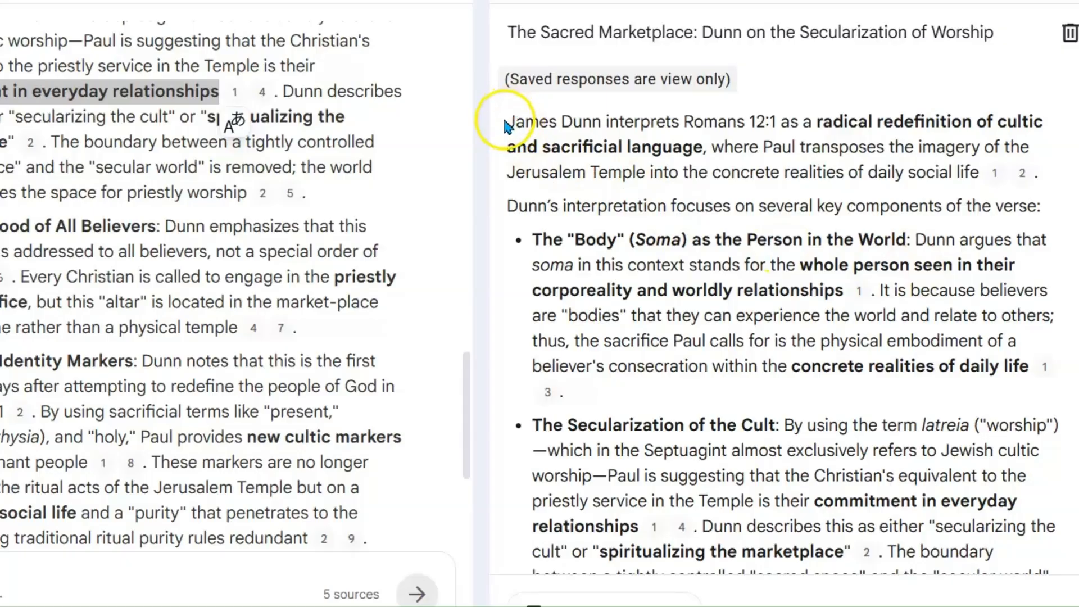
pyautogui.moveTo(509, 121); pyautogui.dragTo(866, 531)
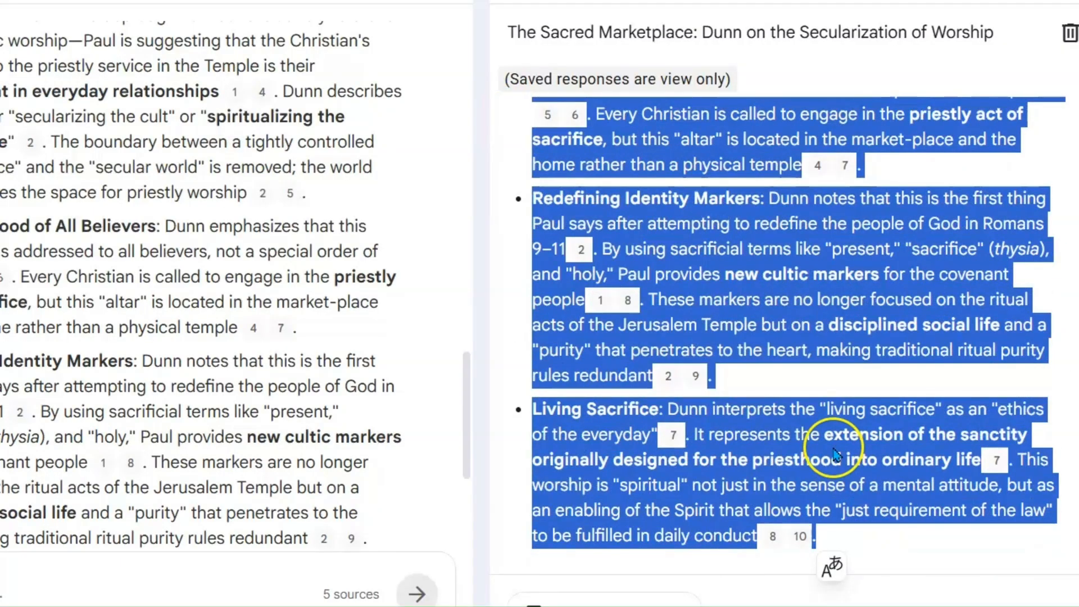
pyautogui.rightClick(832, 448)
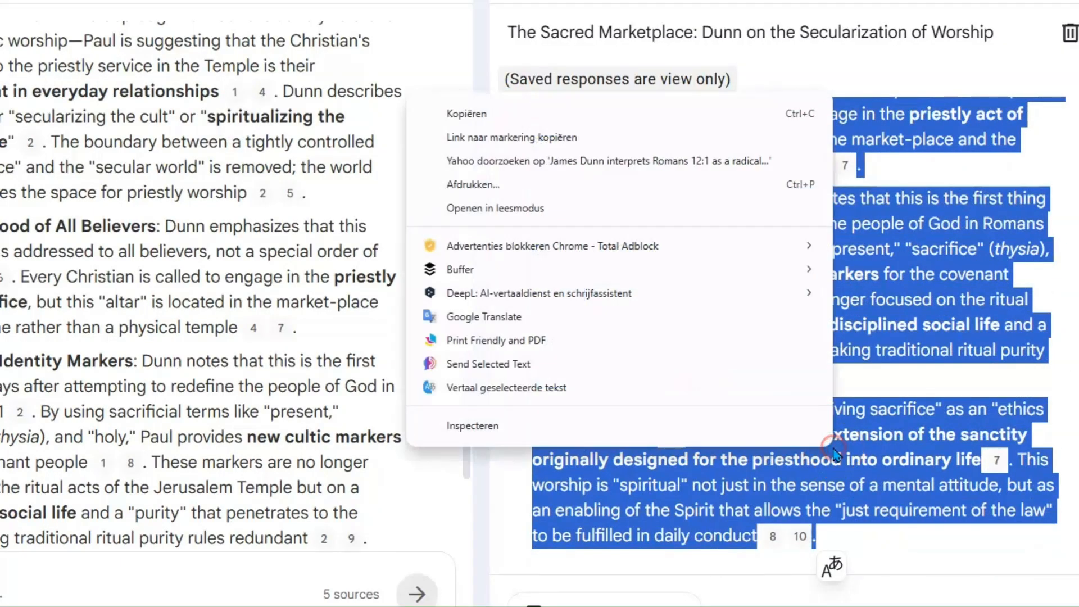
pyautogui.click(492, 117)
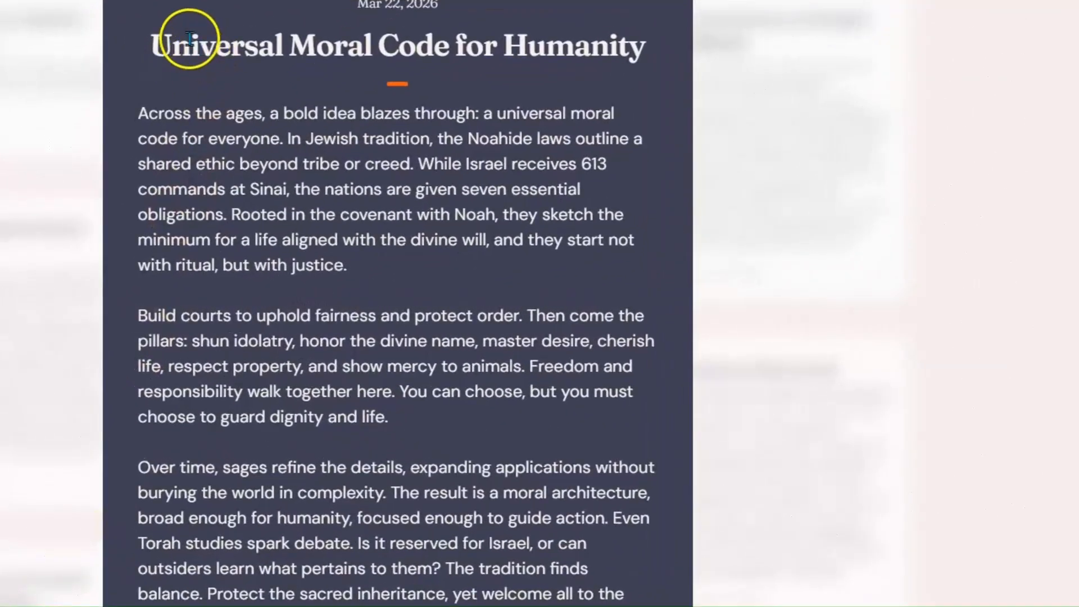
# Copy the first two paragraphs of the "Universal Moral Code for Humanity" note in AudioPen.
pyautogui.moveTo(156, 45); pyautogui.dragTo(412, 417)
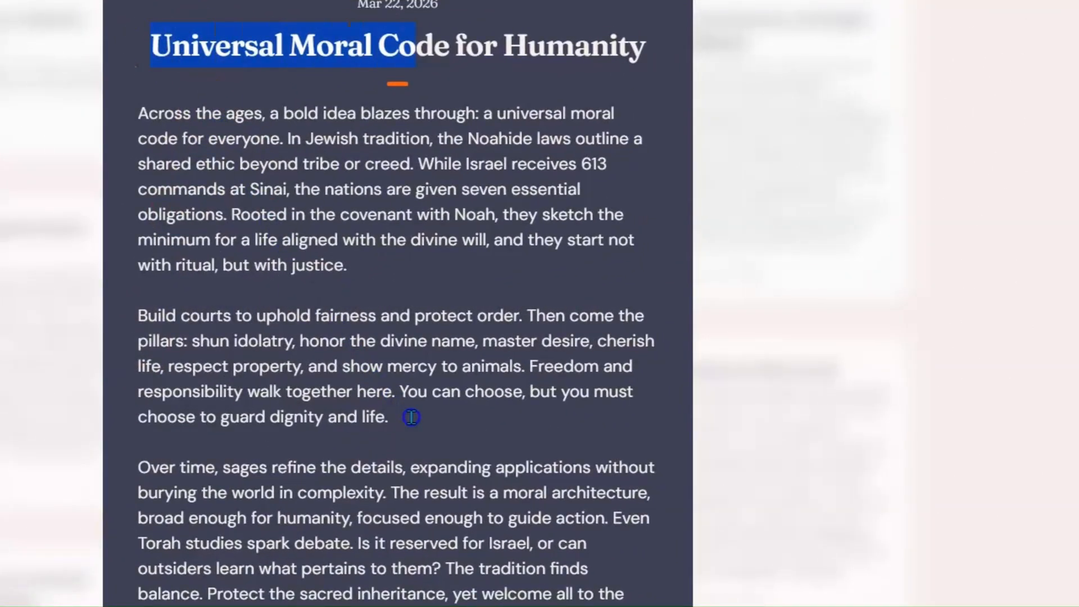
pyautogui.moveTo(138, 113); pyautogui.dragTo(428, 425)
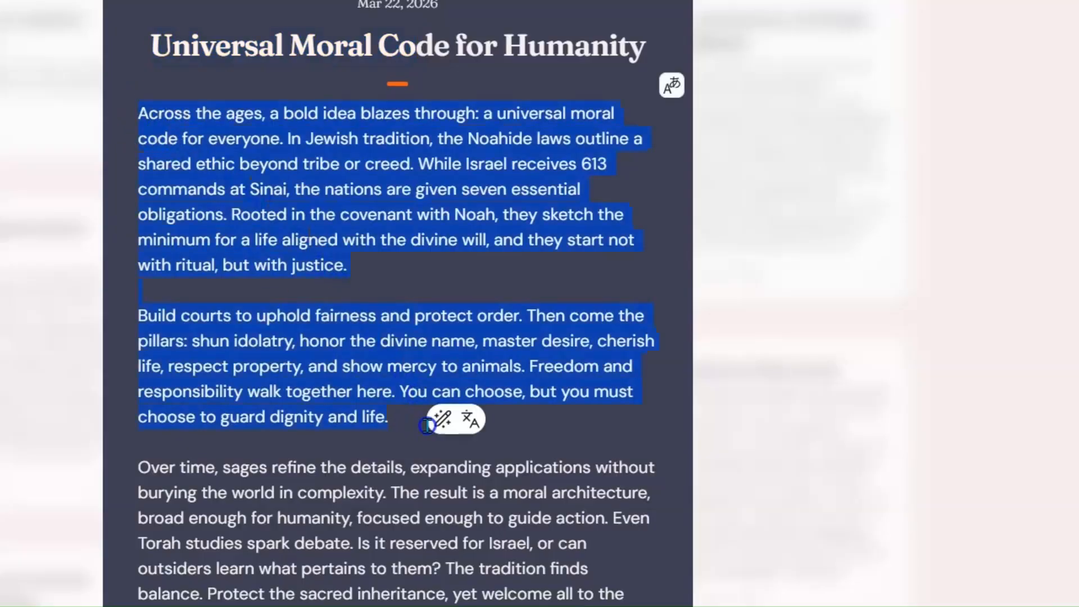
pyautogui.rightClick(413, 196)
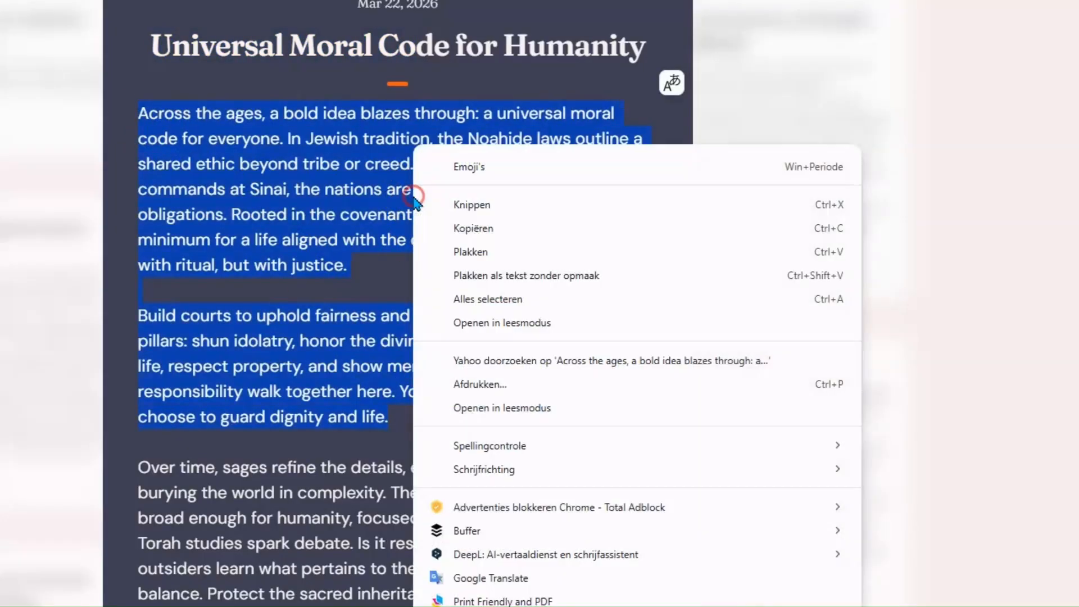
pyautogui.click(495, 229)
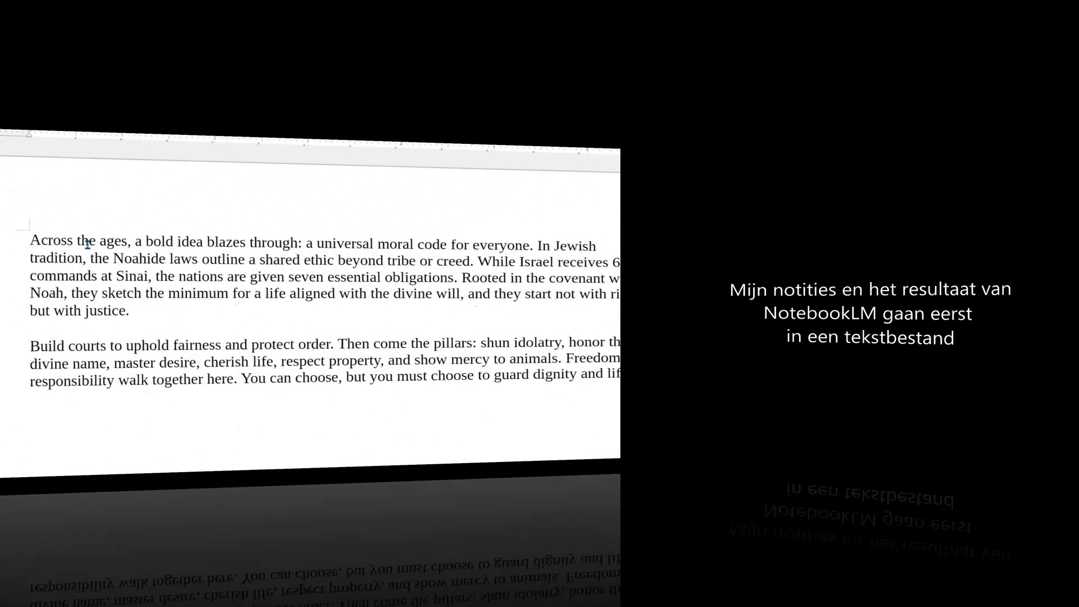
# Add the line "+ NOTEBOOKLM" below the two pasted paragraphs and copy the document's entire text.
pyautogui.write('+')
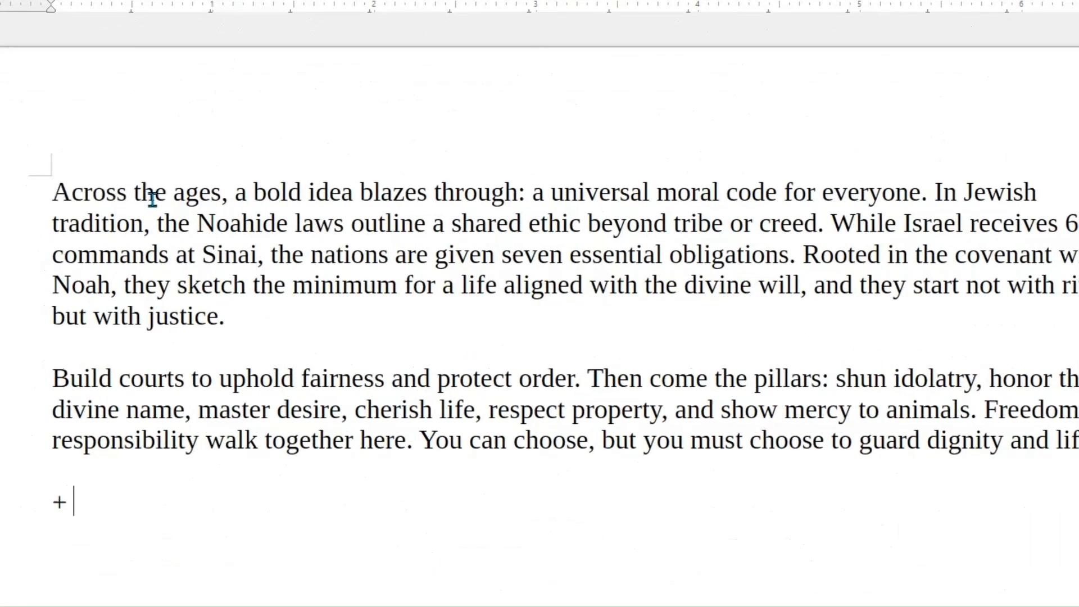
pyautogui.write(' NOTEB')
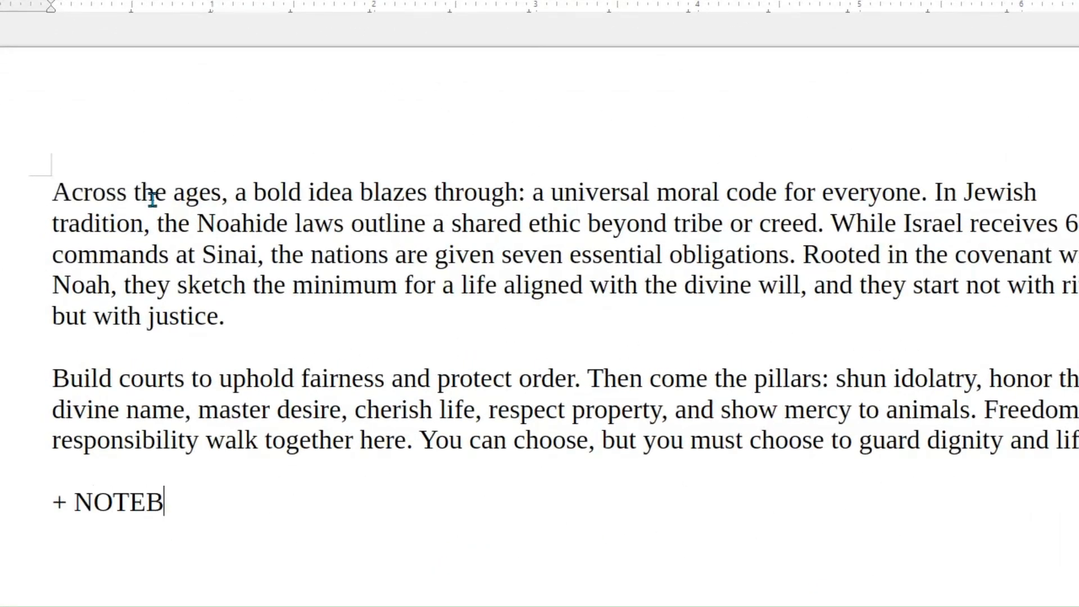
pyautogui.write('OOKLM')
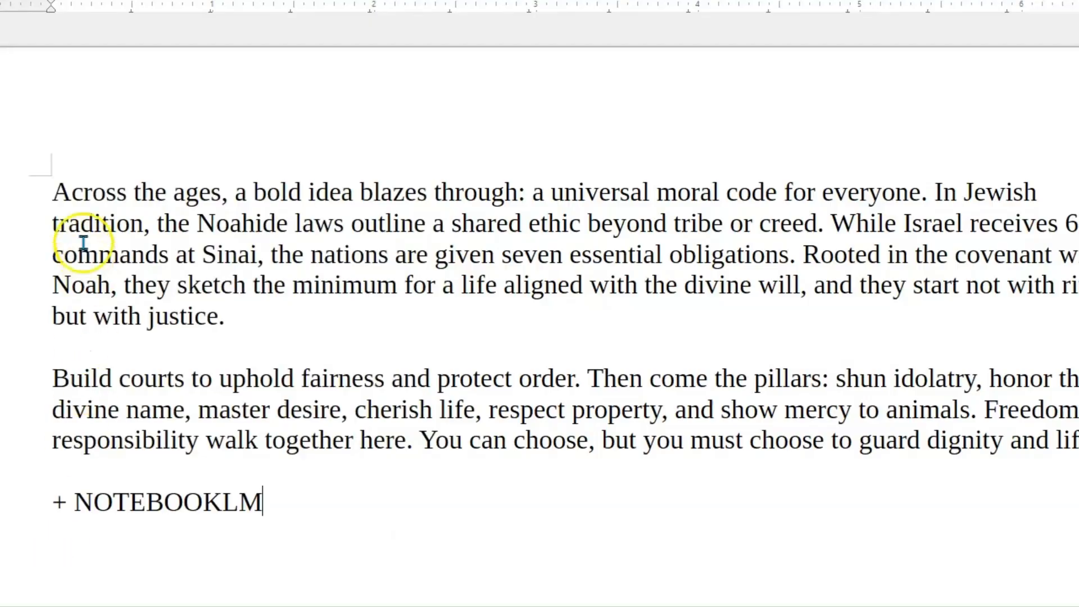
pyautogui.moveTo(53, 193); pyautogui.dragTo(313, 513)
pyautogui.rightClick(356, 344)
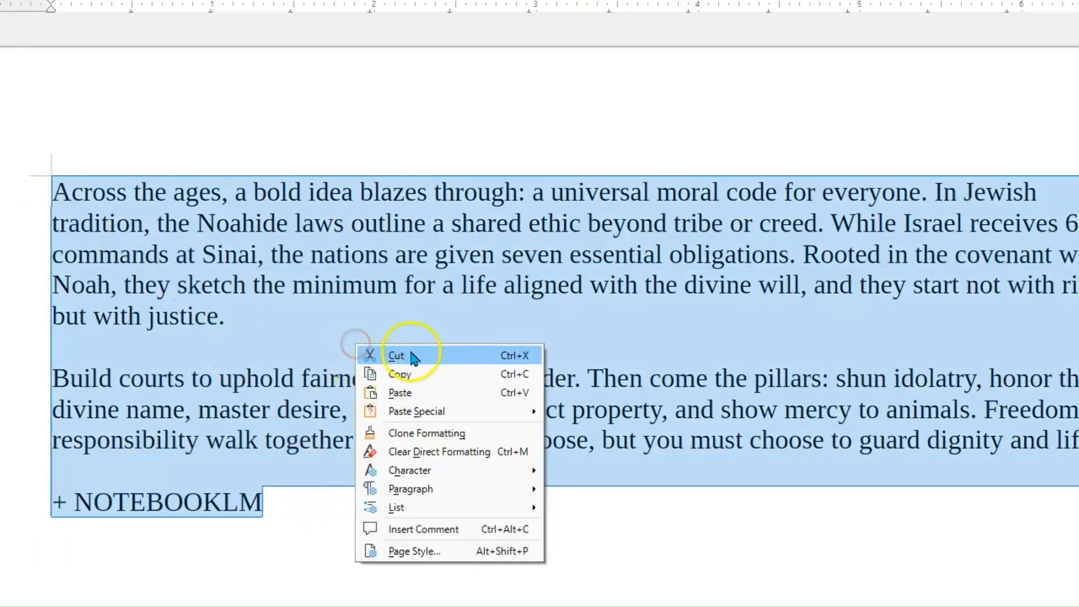
pyautogui.click(404, 375)
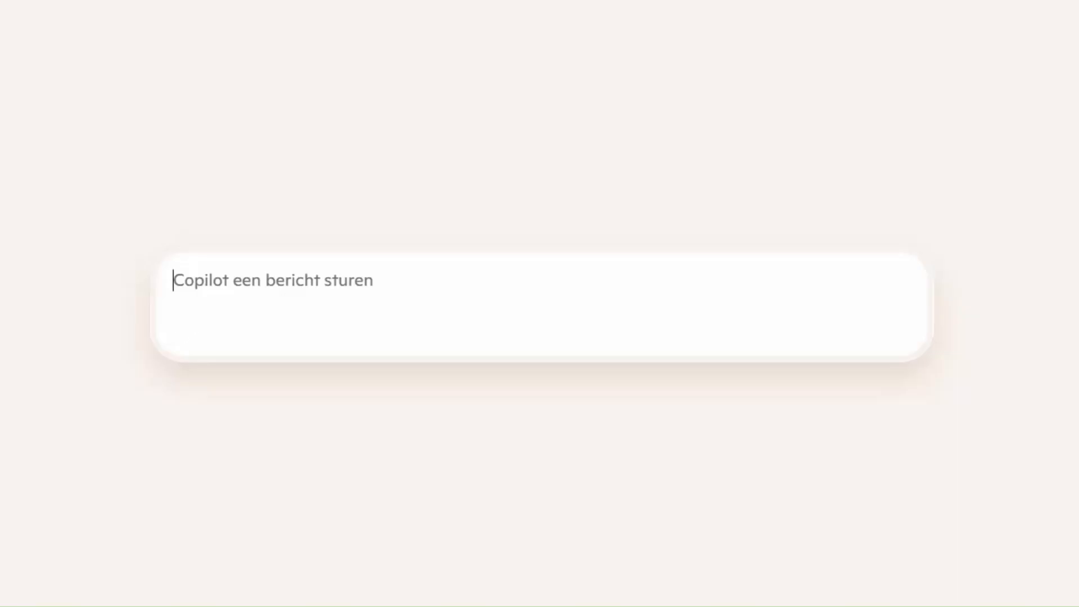
pyautogui.click(426, 286)
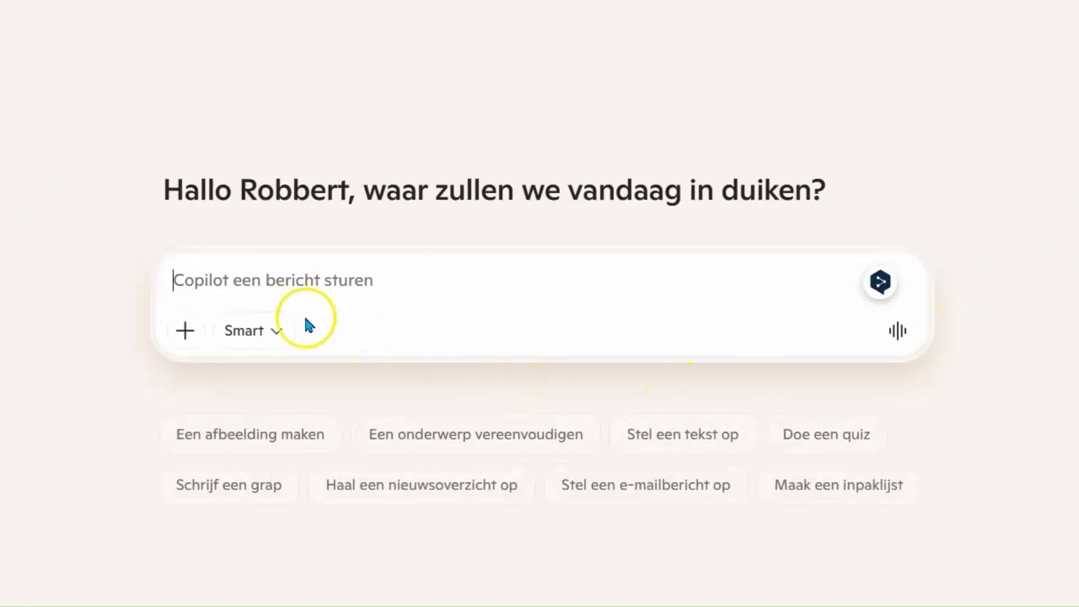
pyautogui.click(215, 276)
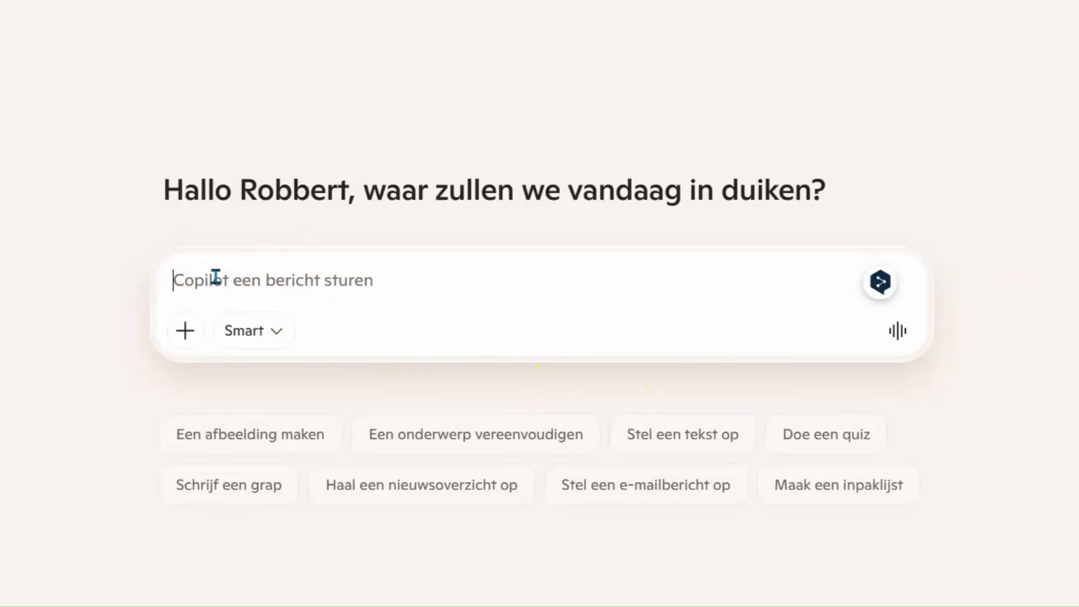
pyautogui.write('Herschij')
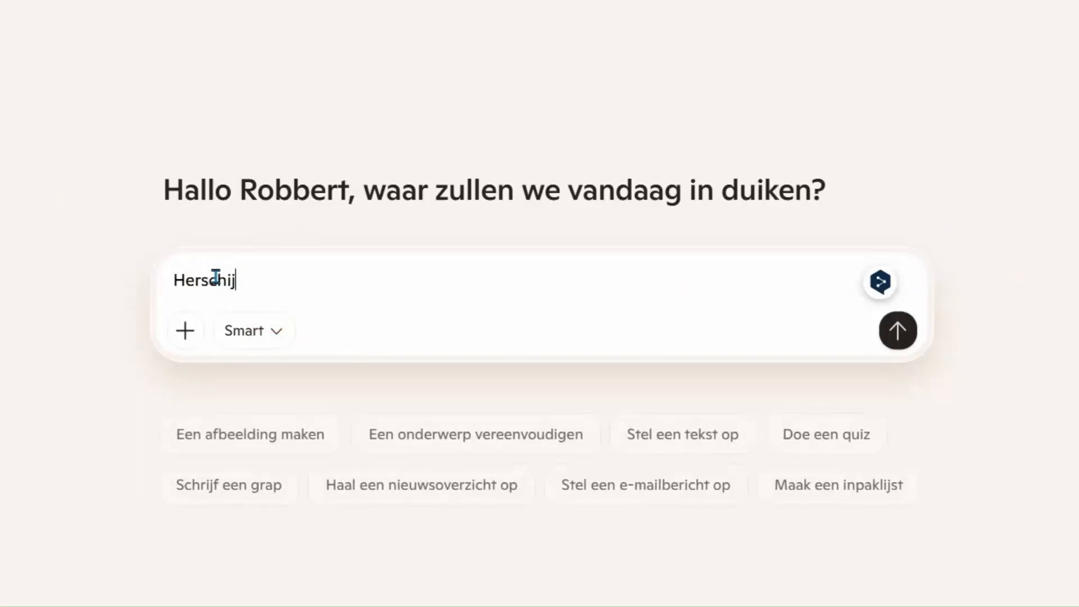
pyautogui.press('BackSpace')
pyautogui.press('BackSpace')
pyautogui.press('BackSpace')
pyautogui.press('BackSpace')
pyautogui.press('BackSpace')
pyautogui.press('BackSpace')
# In Copilot, start the prompt with "Maak een ontwerp voor een essay gebaseerd op de volgende tekst".
pyautogui.write('Maak een')
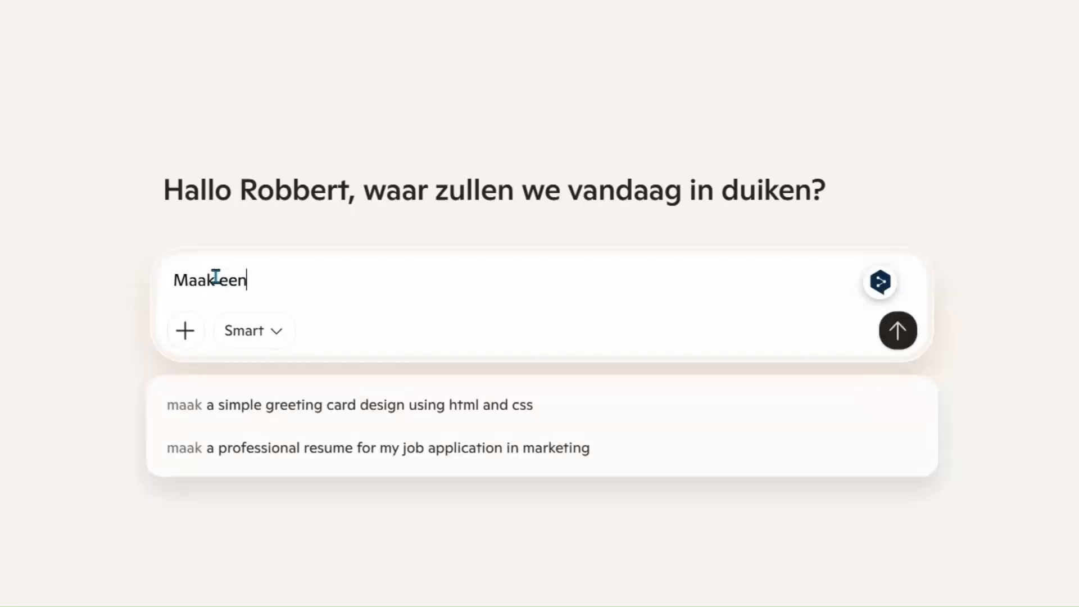
pyautogui.write(' ontwerp voor ee')
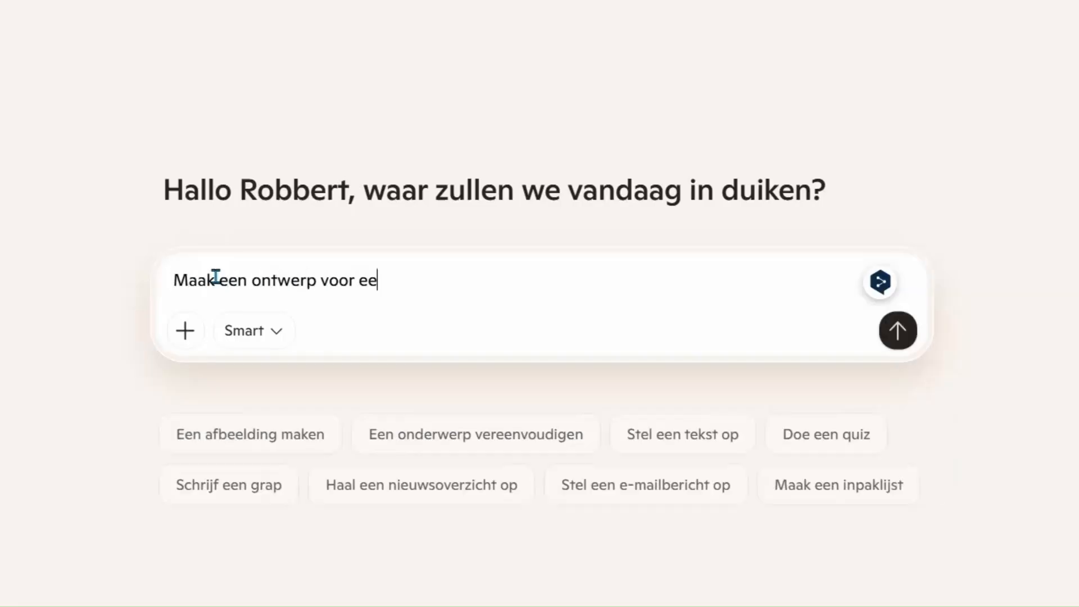
pyautogui.write('n essay gebas')
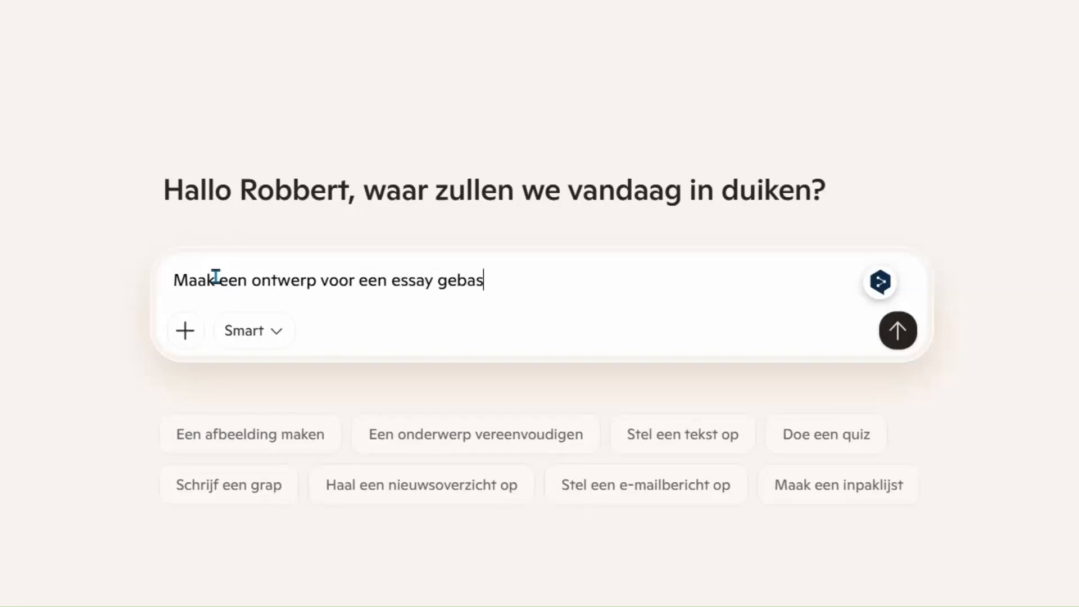
pyautogui.write('eerd op de vo')
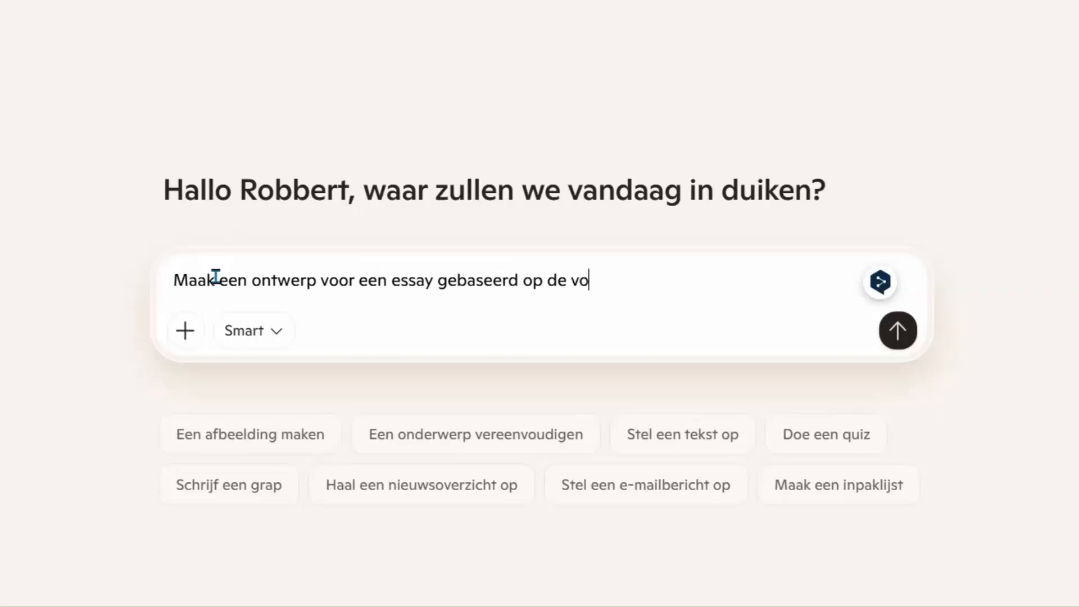
pyautogui.write('lgende tekst')
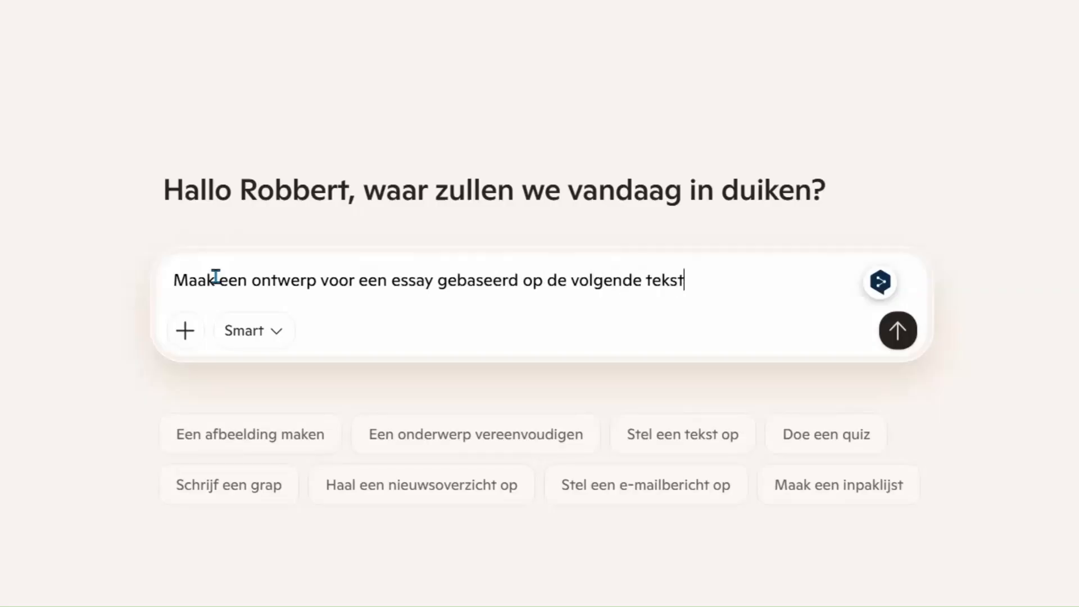
# Extend the prompt with "De focus moet liggen op de betekenis van het woord barmhartigheden in de tekst van Paulus.".
pyautogui.write('. De focus moet liggen op ')
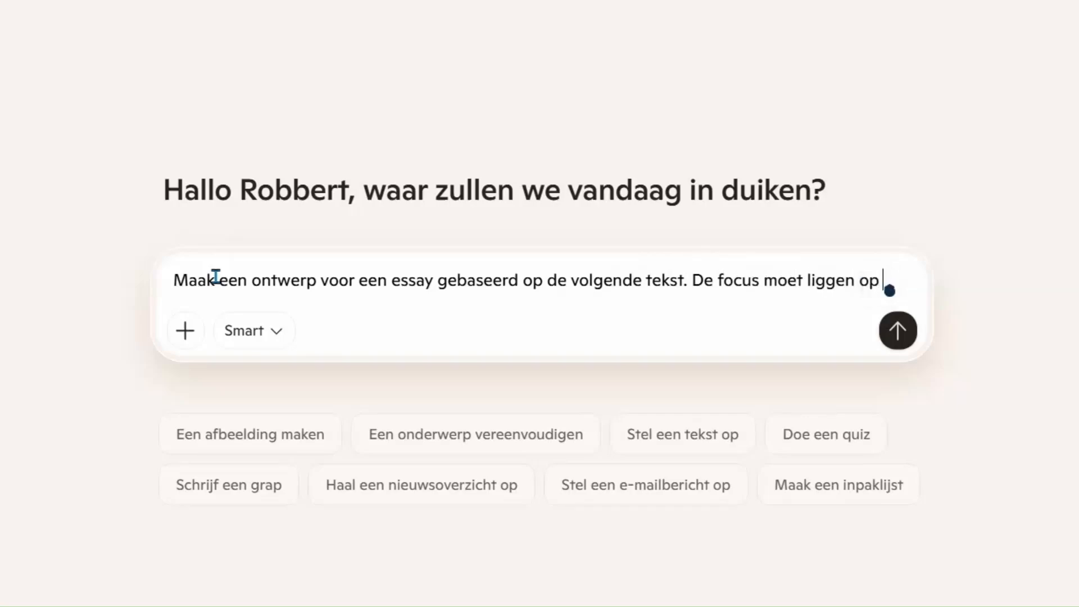
pyautogui.write('de betekenis van het woord barmhartigheden in de tekst ')
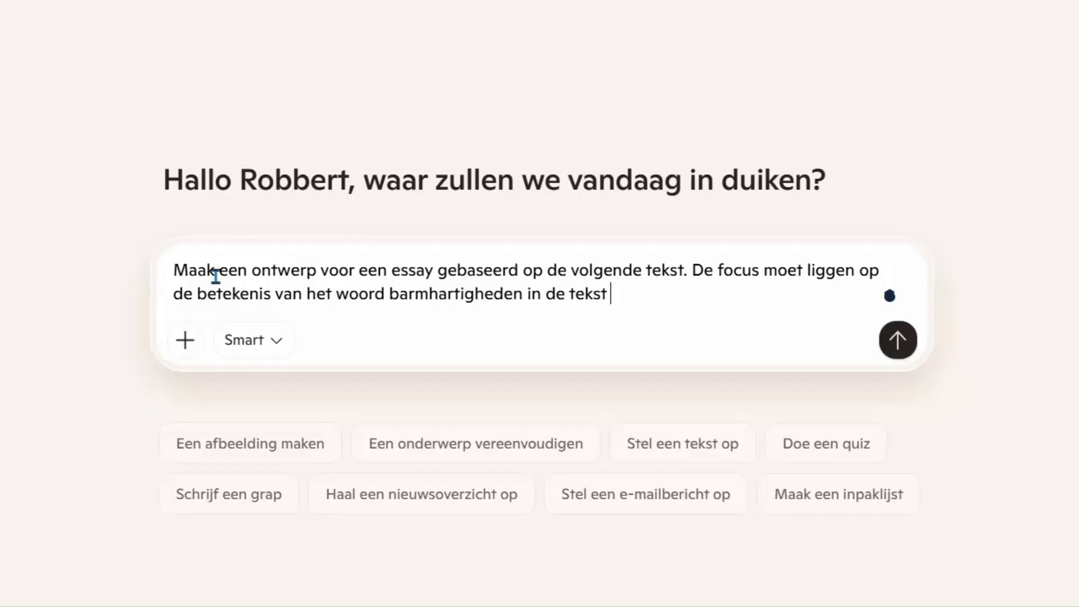
pyautogui.write('van \\paulu')
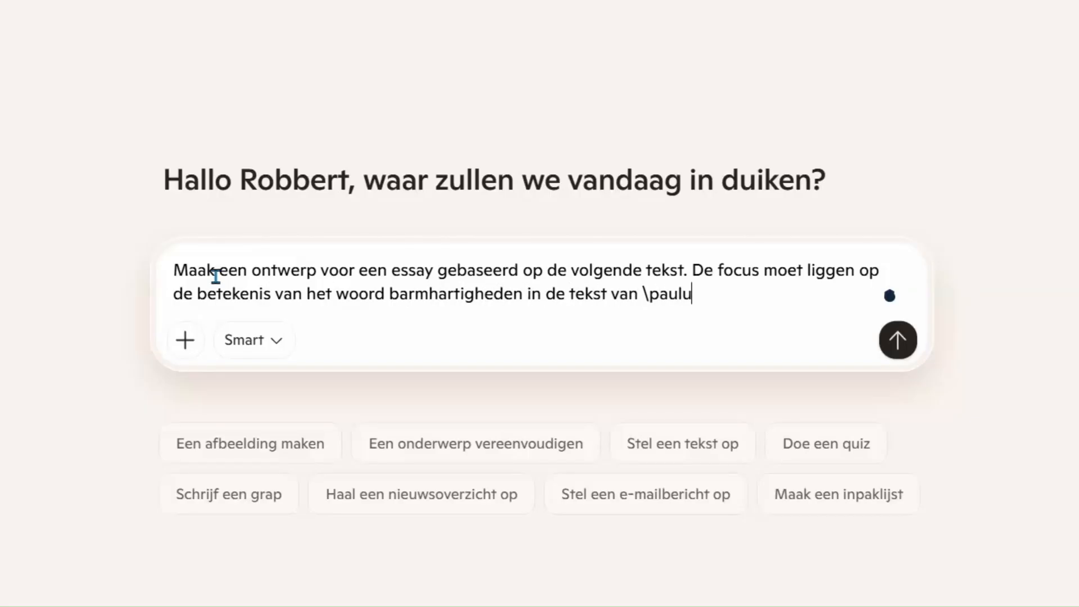
pyautogui.press('BackSpace')
pyautogui.press('BackSpace')
pyautogui.press('BackSpace')
pyautogui.press('BackSpace')
pyautogui.press('BackSpace')
pyautogui.press('BackSpace')
pyautogui.write('Paulus. Gebr')
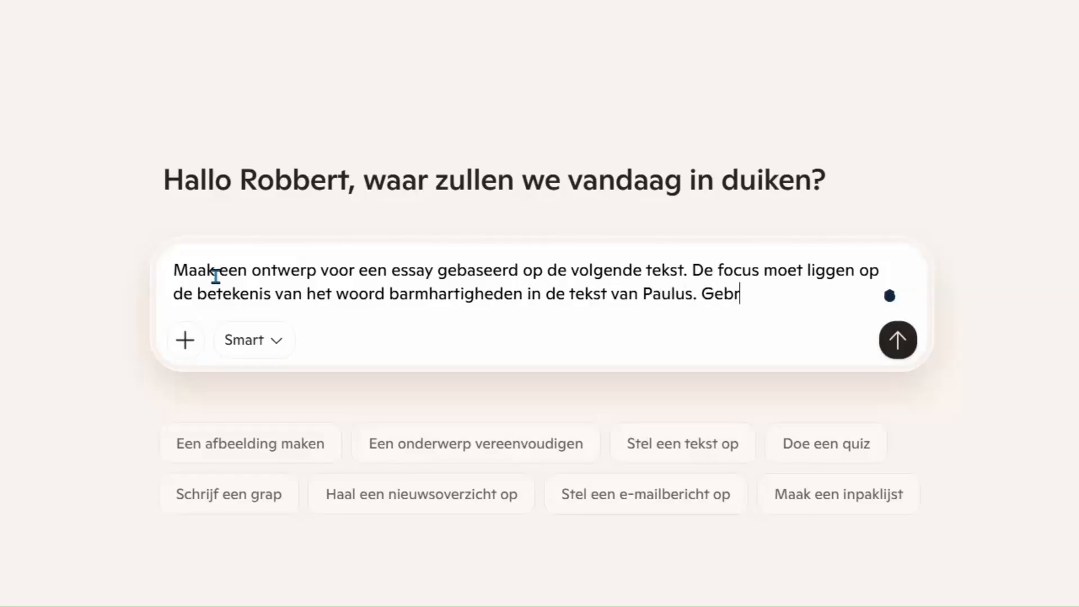
# Finish the prompt with "Gebruik geen bulletpoints of hoofdstuktitels.", paste the copied document text and send it.
pyautogui.write('uik geen ')
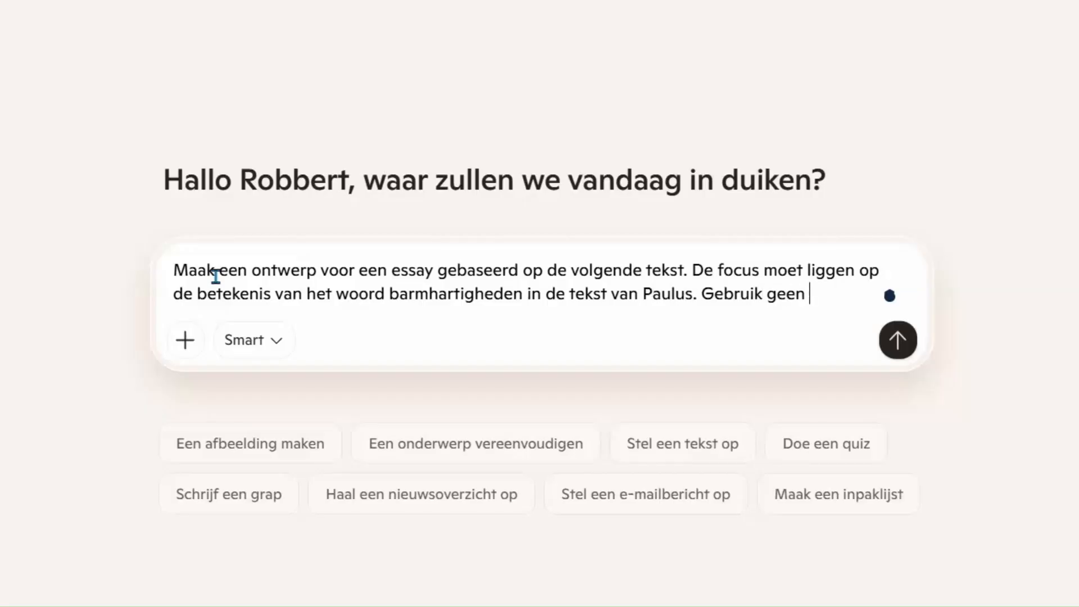
pyautogui.write('bulletpoint')
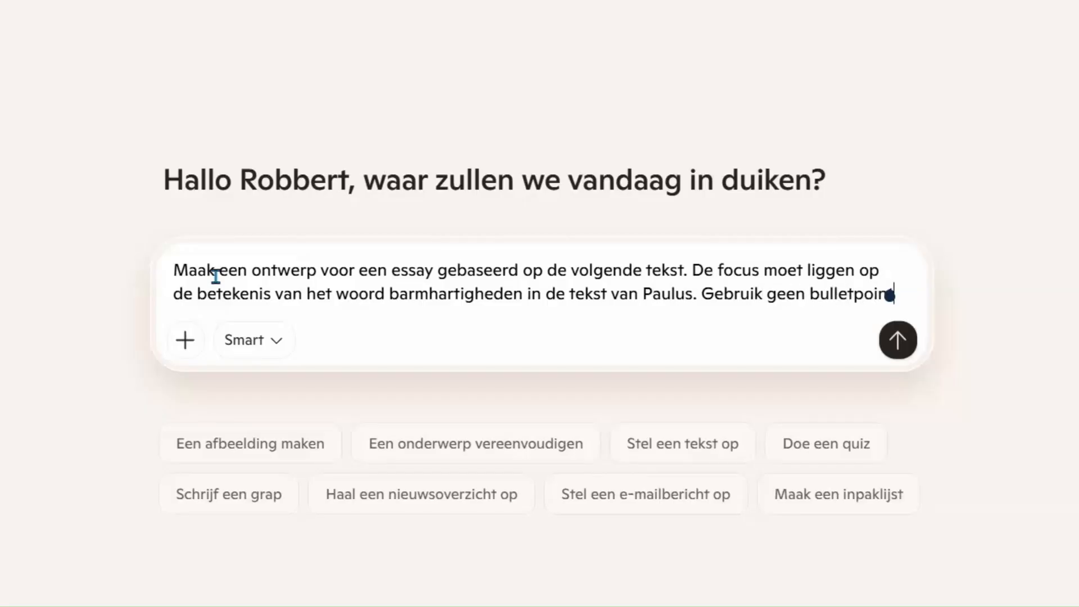
pyautogui.write('s of hoofdstuktitels.')
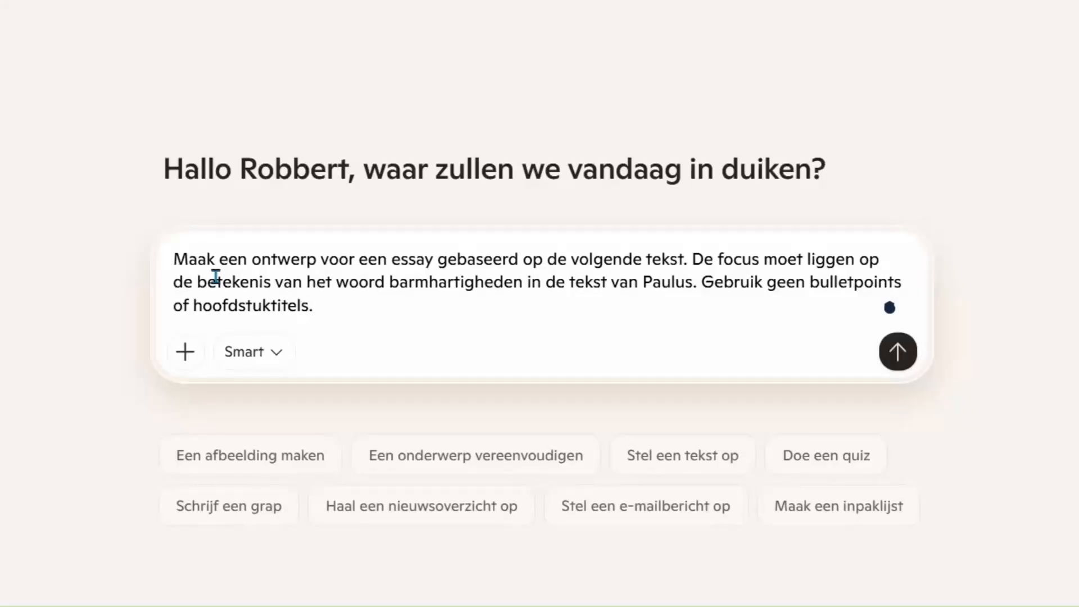
pyautogui.hotkey('ctrl', 'v')
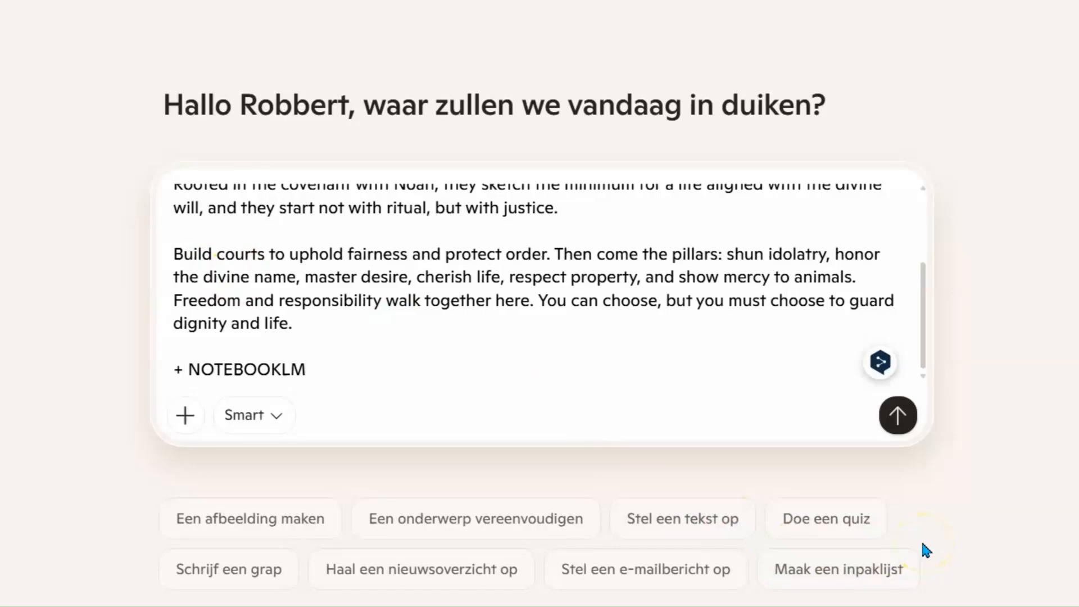
pyautogui.click(898, 414)
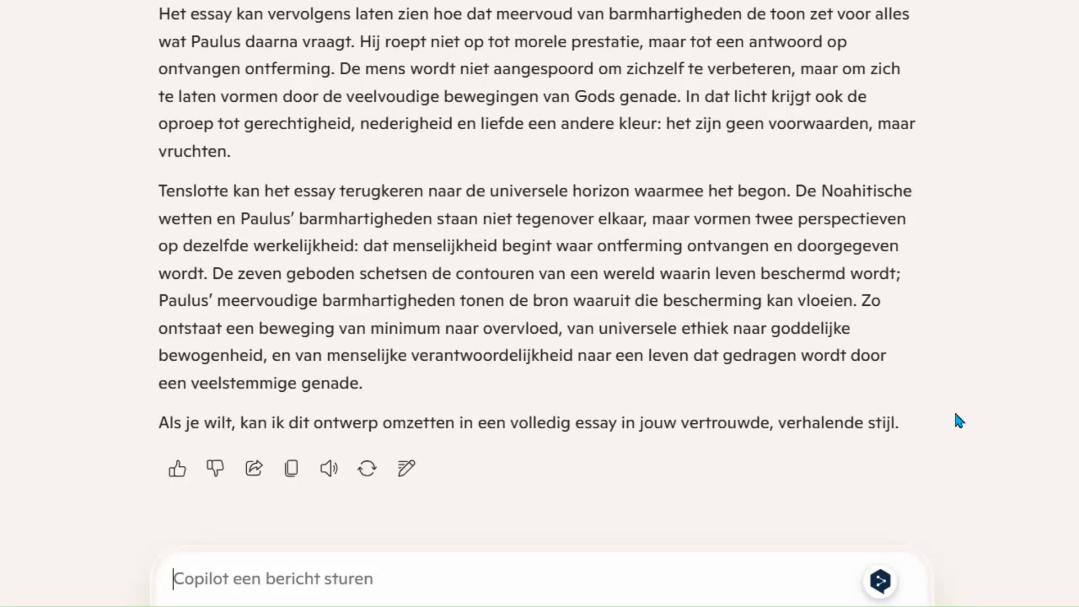
# Ask Copilot "Schrijf het volledige essay" and read the generated essay through to its end.
pyautogui.write('Schrijf ')
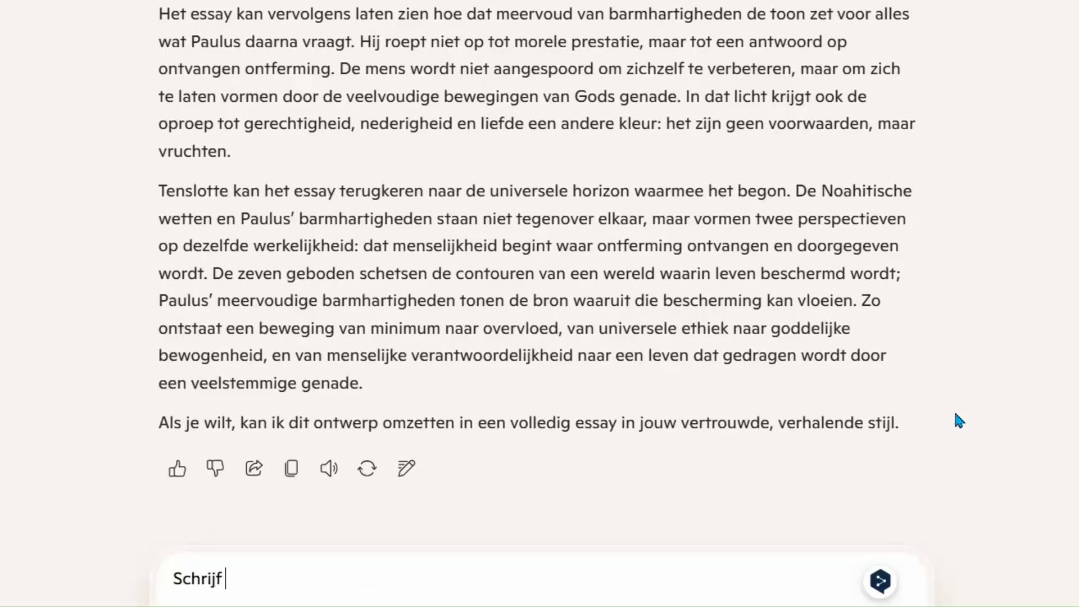
pyautogui.write('het volledige e')
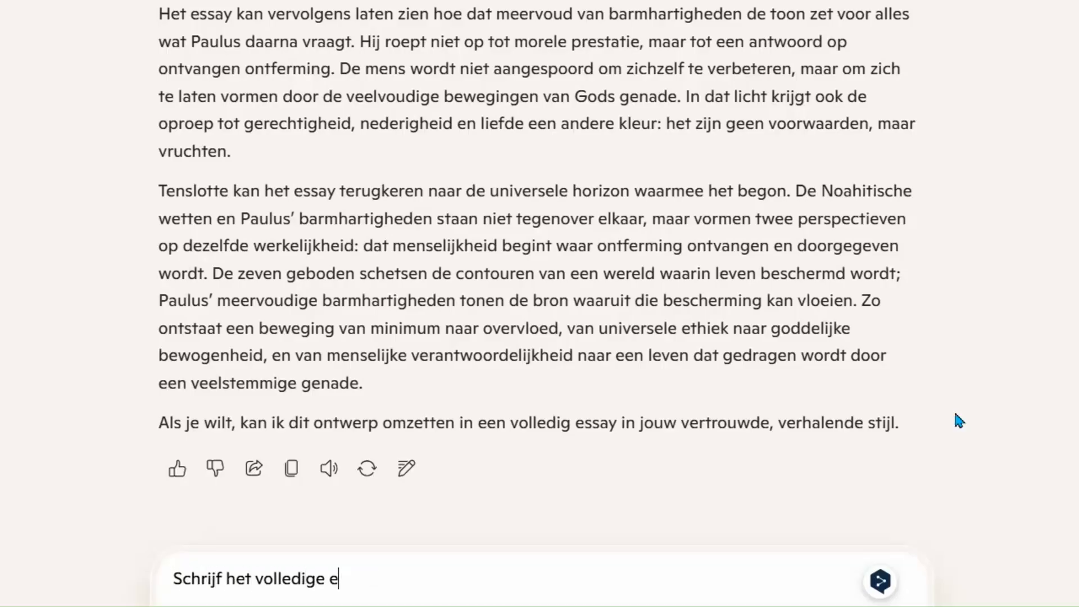
pyautogui.write('ssay')
pyautogui.press('Return')
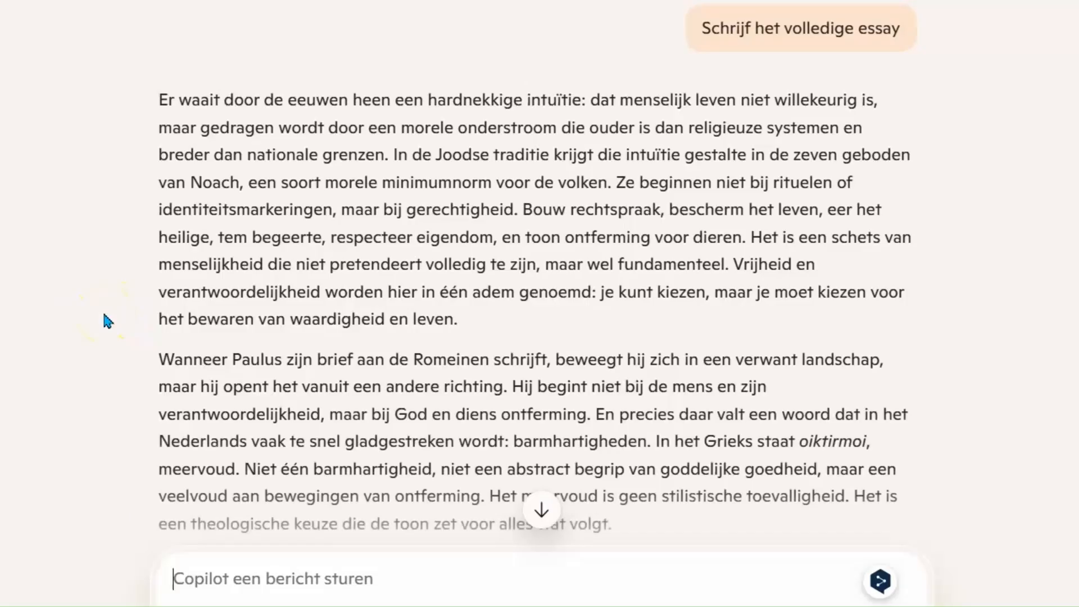
pyautogui.scroll(-4, 102, 308)
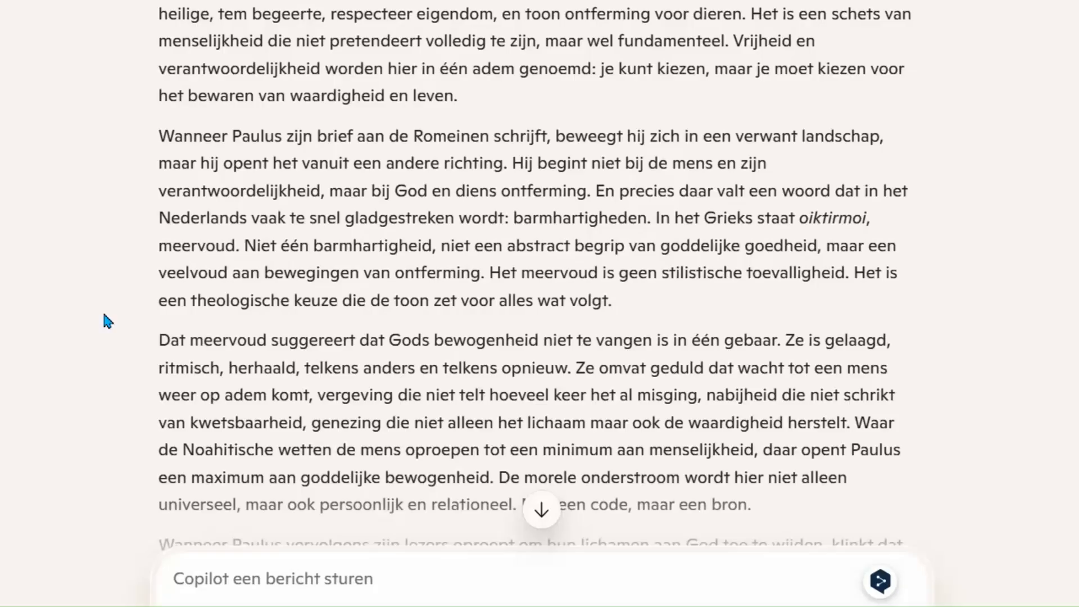
pyautogui.scroll(-4, 104, 316)
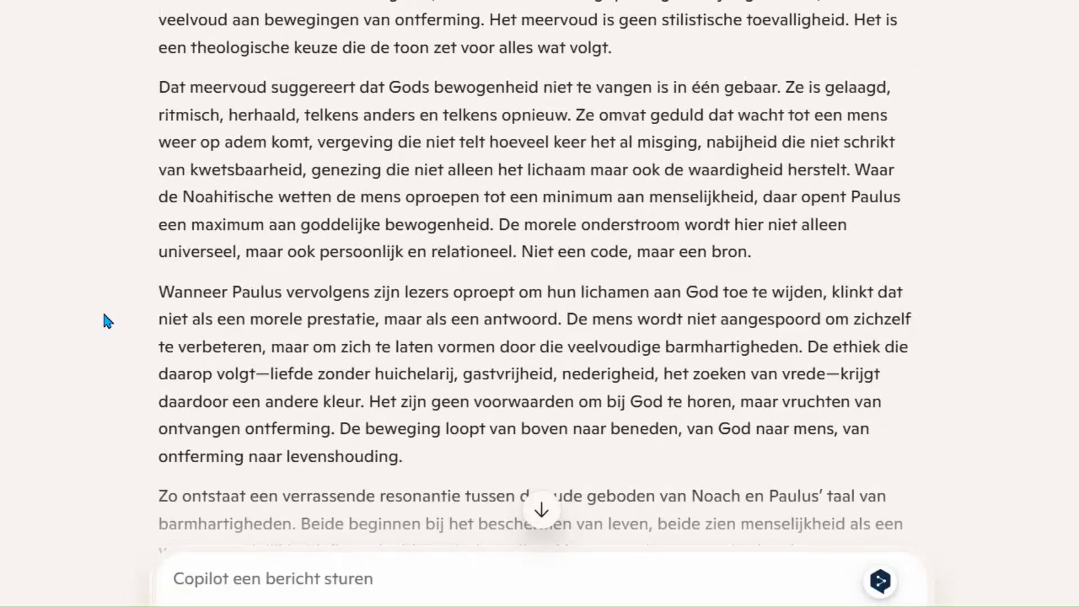
pyautogui.scroll(-6, 104, 316)
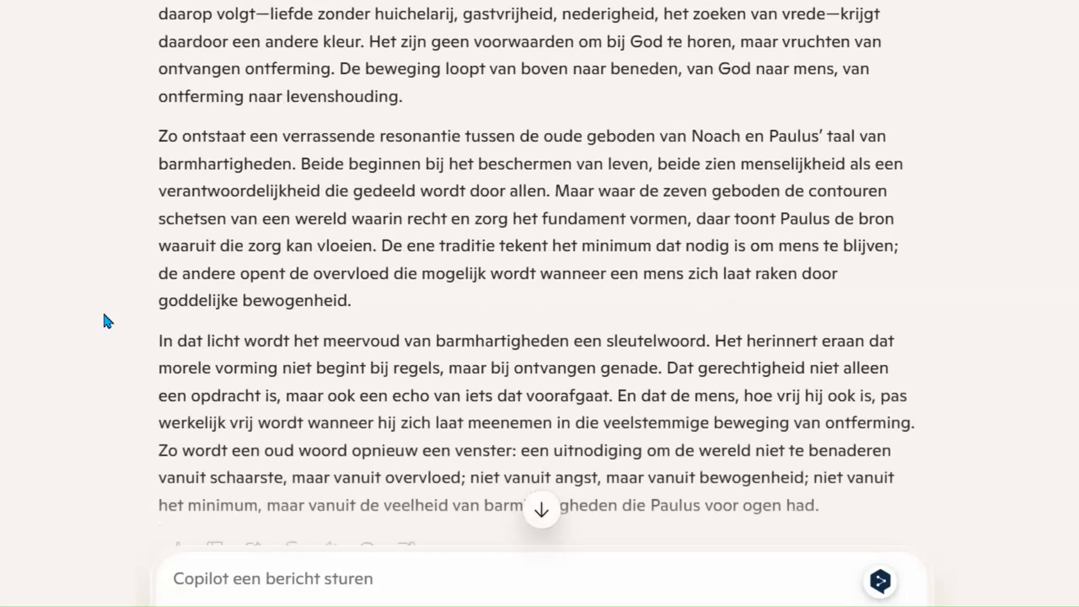
pyautogui.scroll(-1, 104, 316)
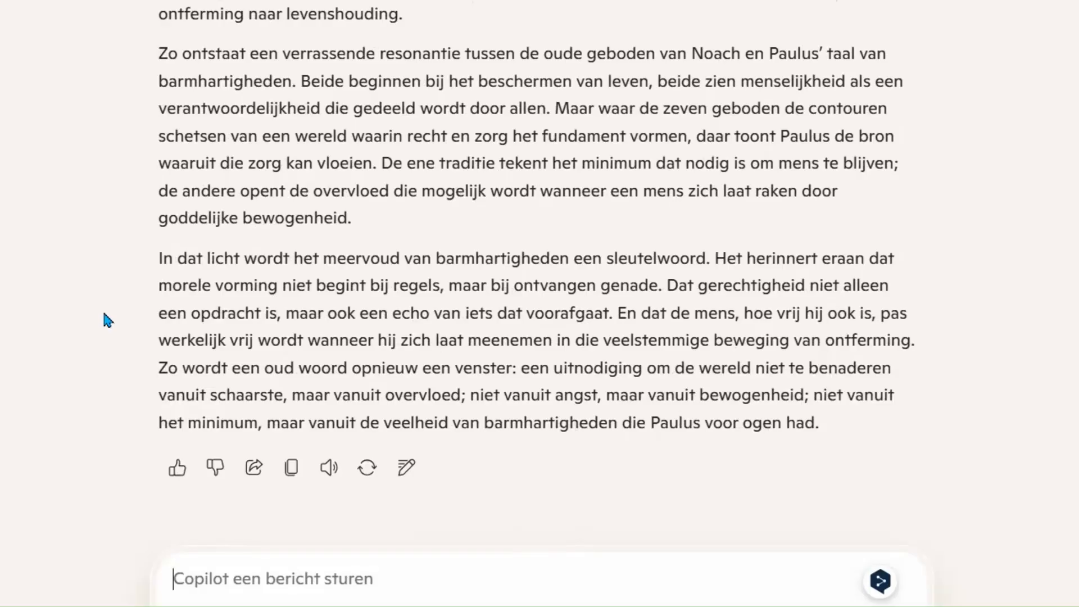
# Rate the essay response positively and copy the essay's full text.
pyautogui.click(178, 468)
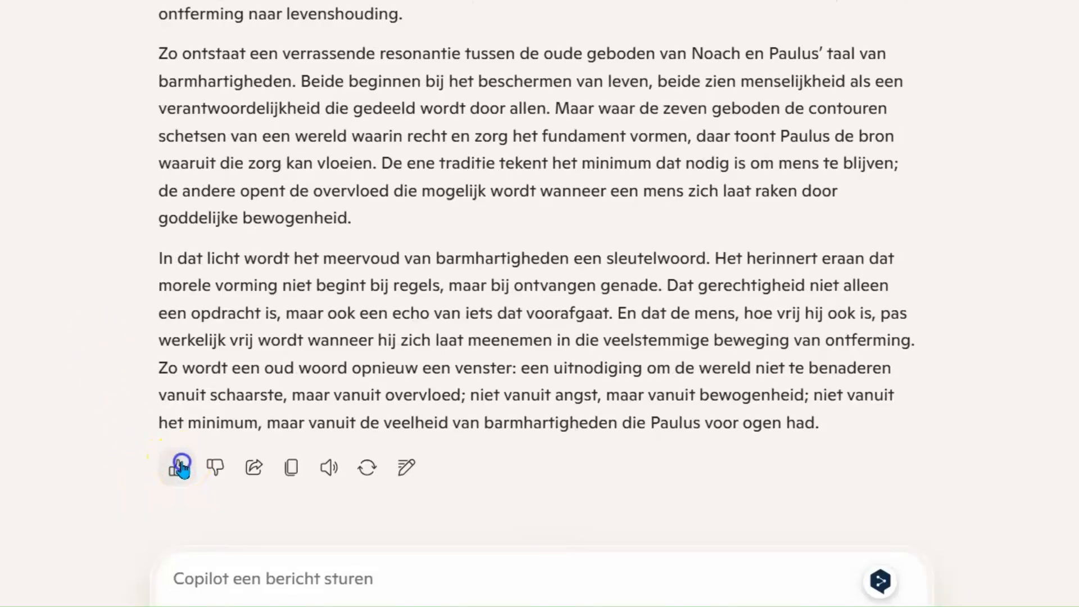
pyautogui.click(181, 488)
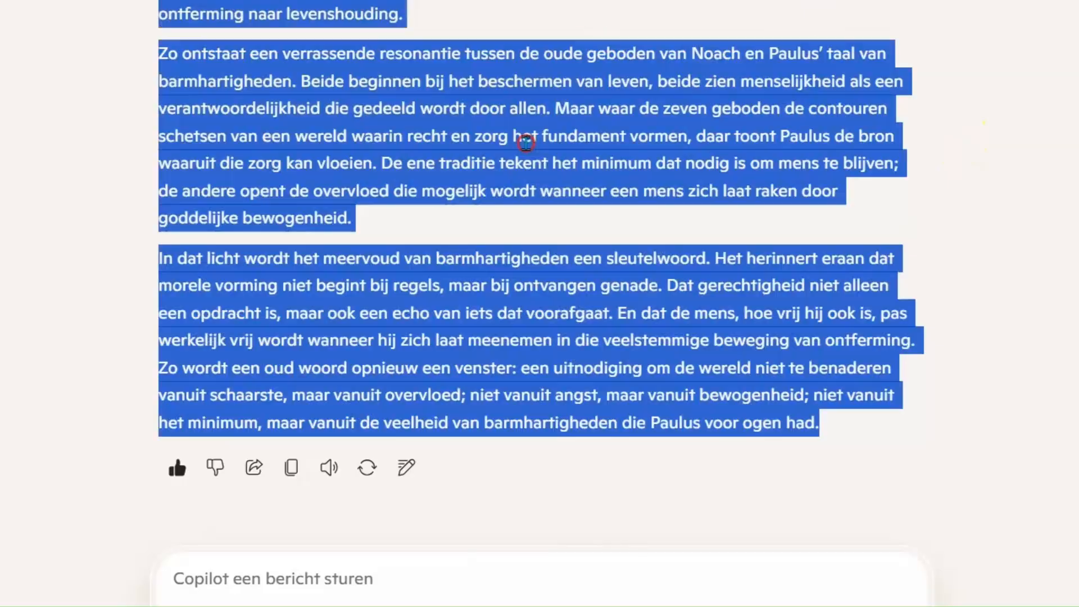
pyautogui.rightClick(526, 142)
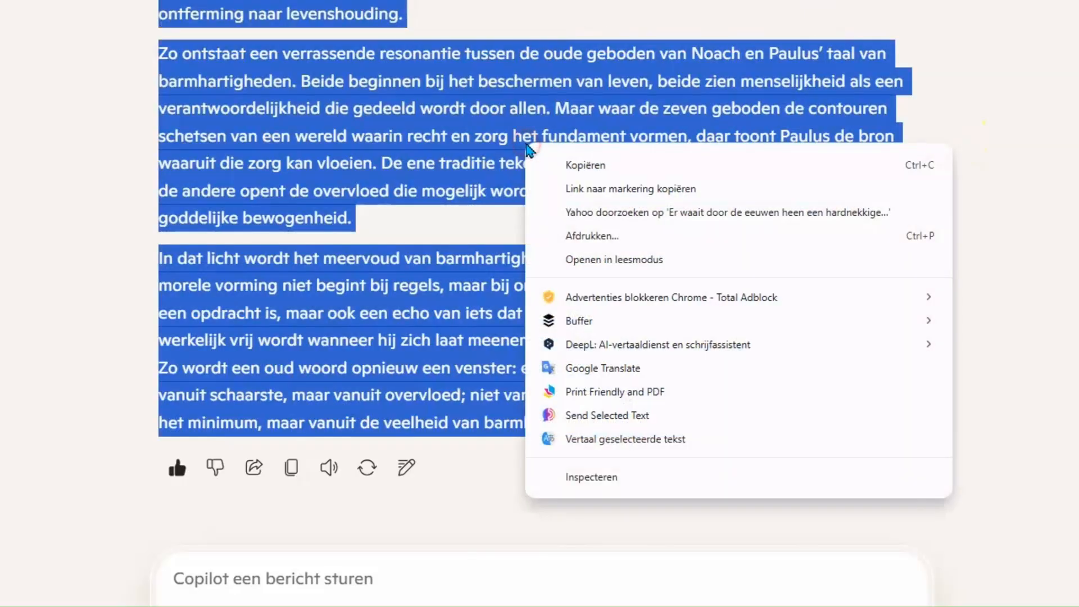
pyautogui.click(598, 163)
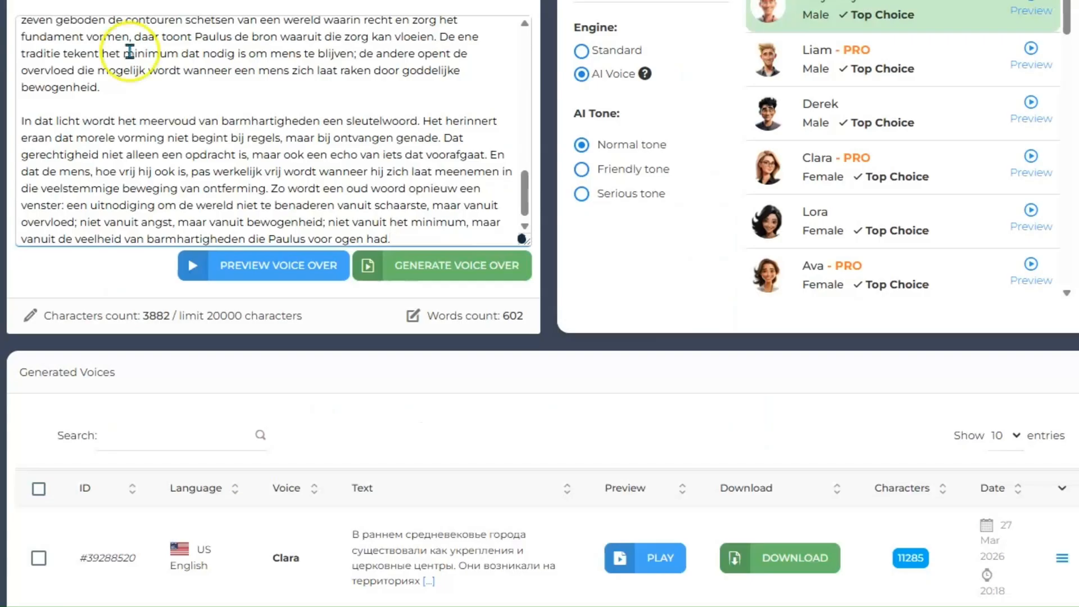
# In the text-to-speech tool, return to the beginning of the pasted essay and choose Lora as the voice.
pyautogui.moveTo(523, 211); pyautogui.dragTo(534, 54)
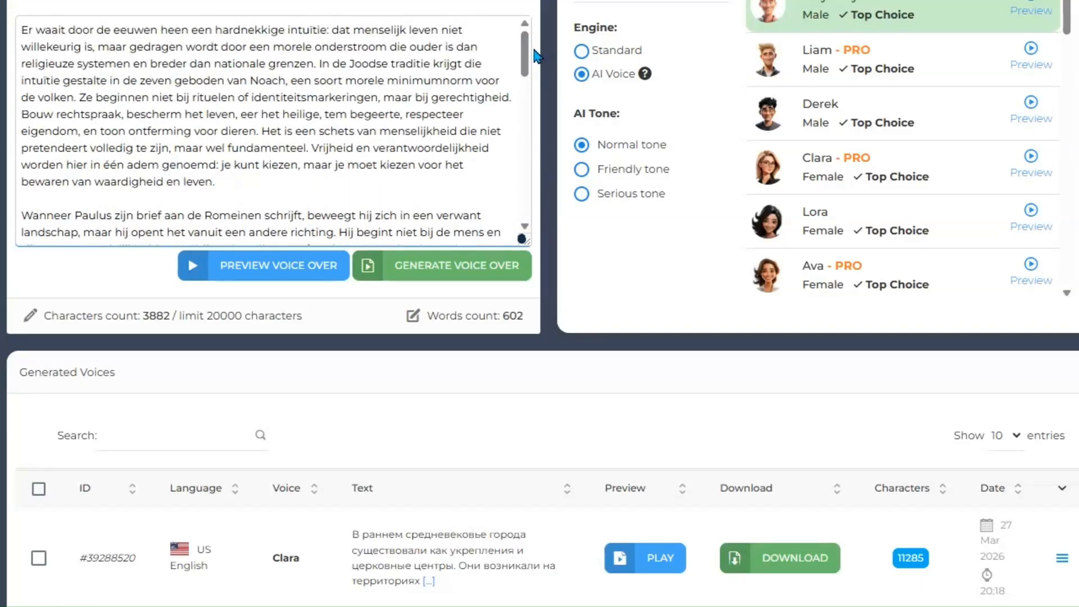
pyautogui.click(877, 214)
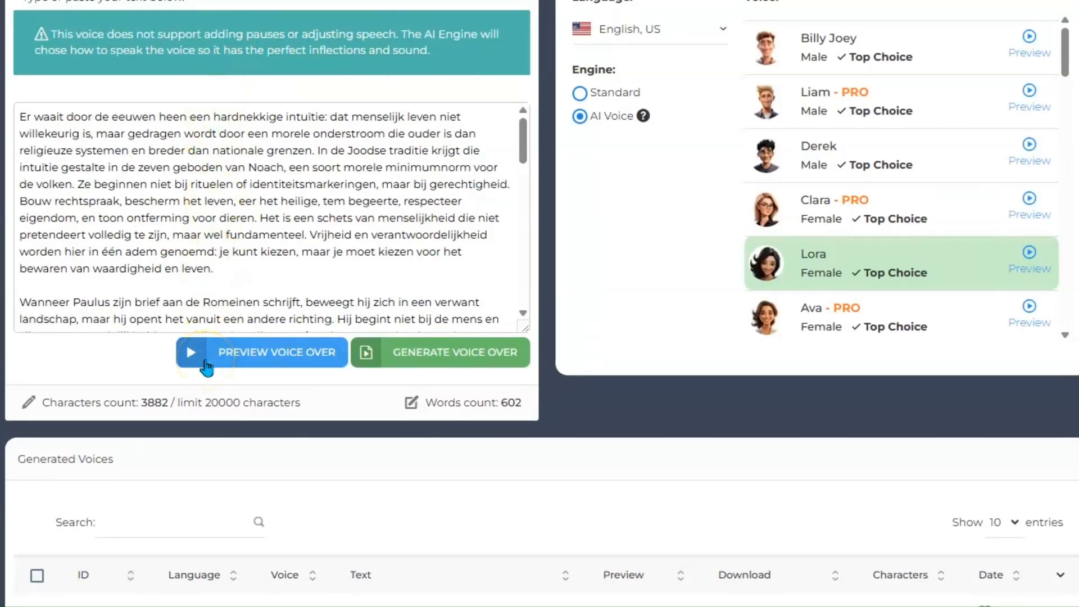
# Generate the voice-over from the essay as it is, without splitting the text, and download the new recording.
pyautogui.moveTo(138, 403); pyautogui.dragTo(318, 415)
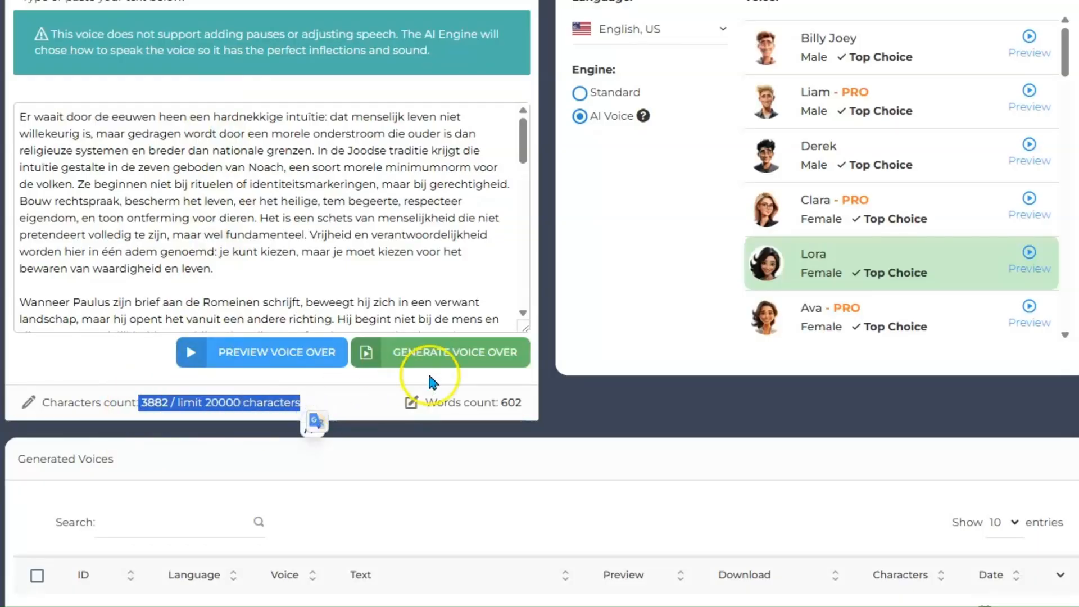
pyautogui.click(461, 351)
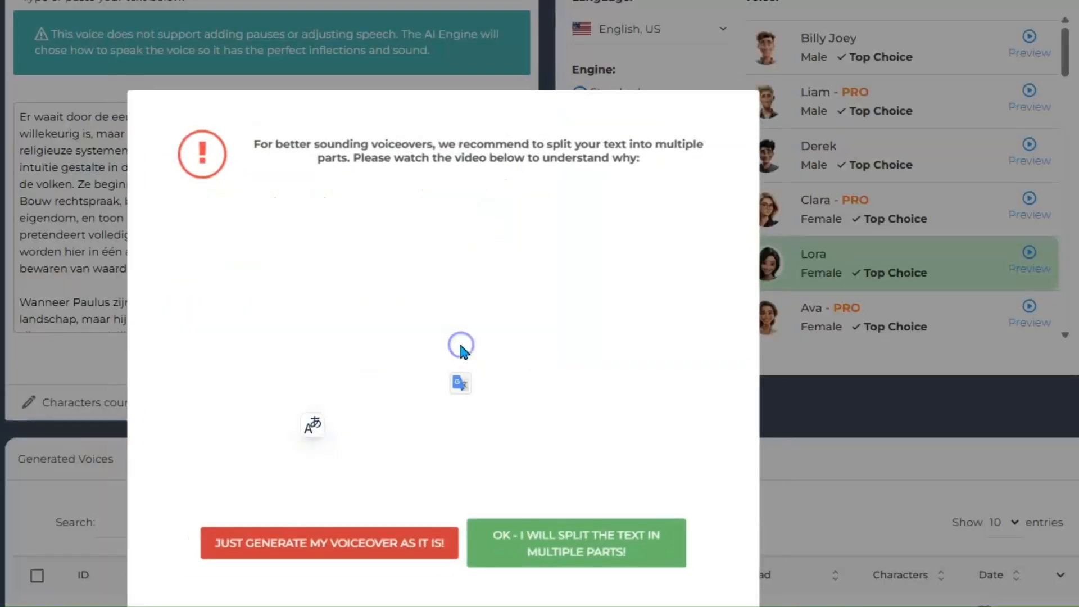
pyautogui.click(395, 544)
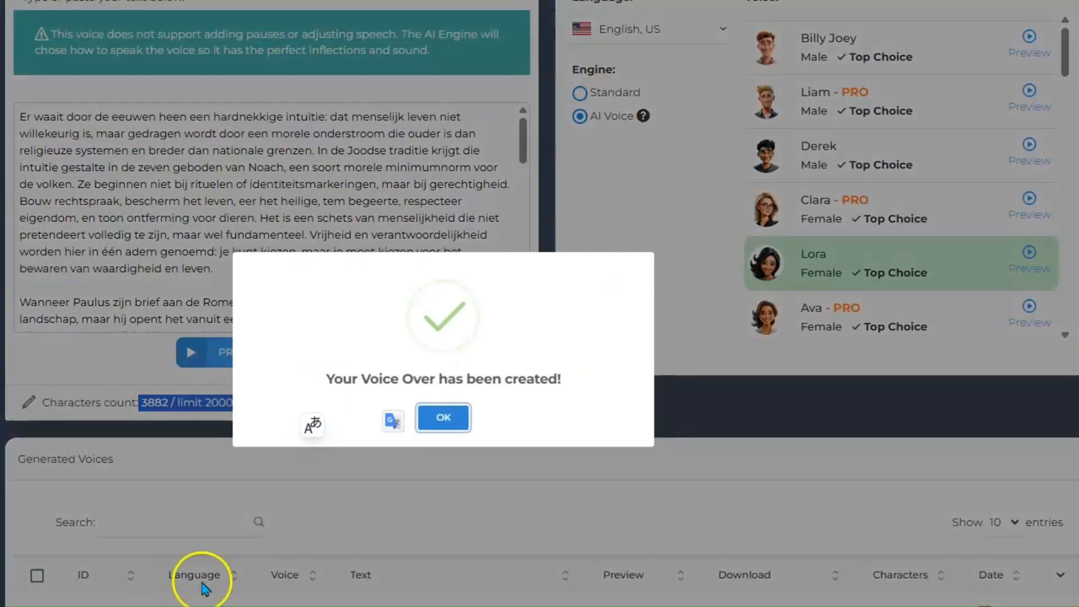
pyautogui.click(446, 418)
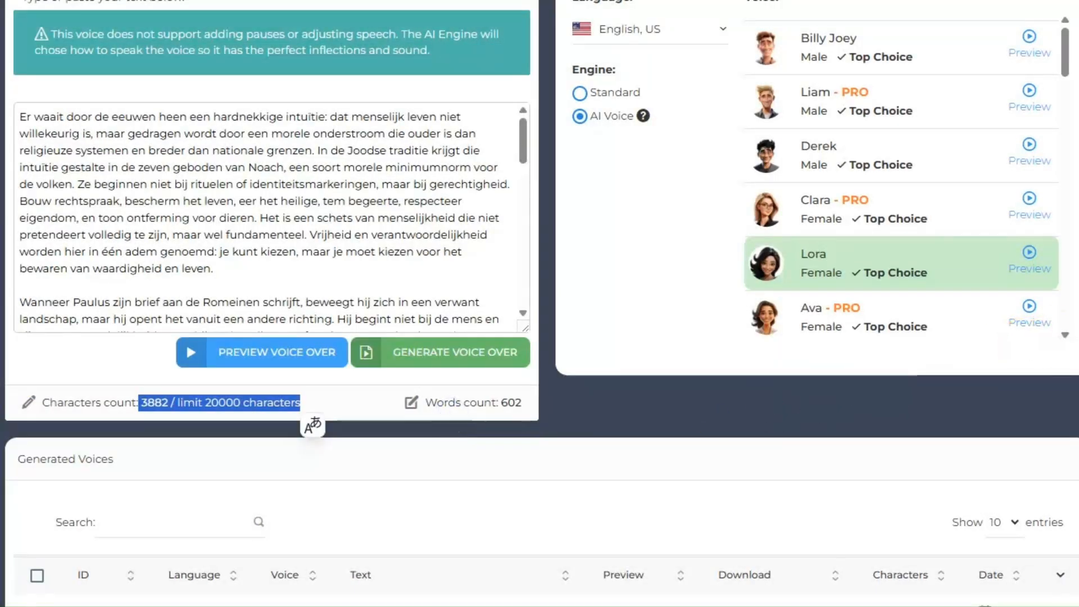
pyautogui.scroll(-7, 607, 260)
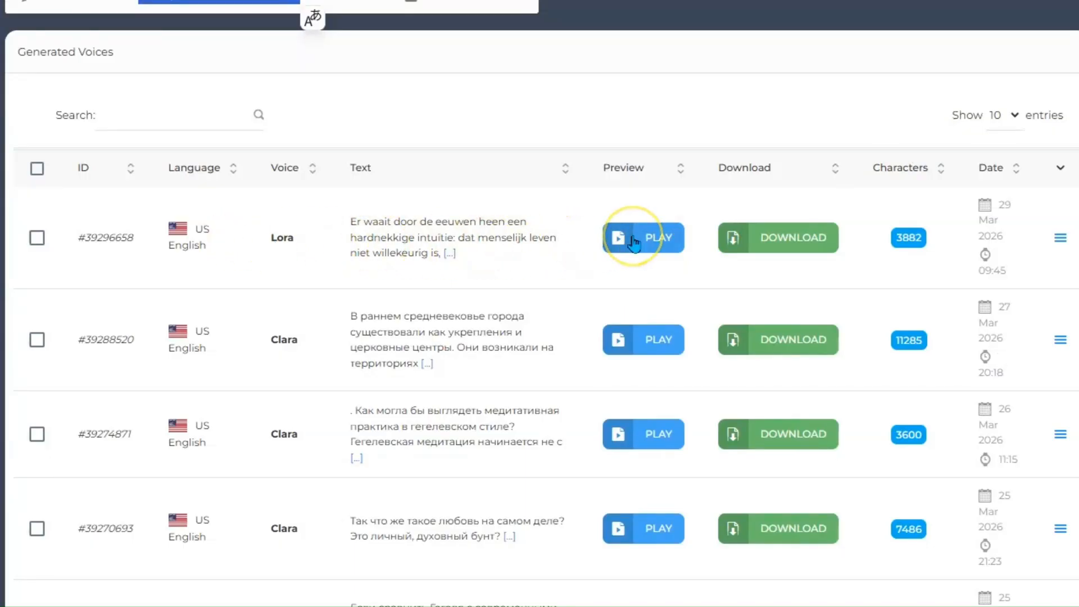
pyautogui.click(793, 241)
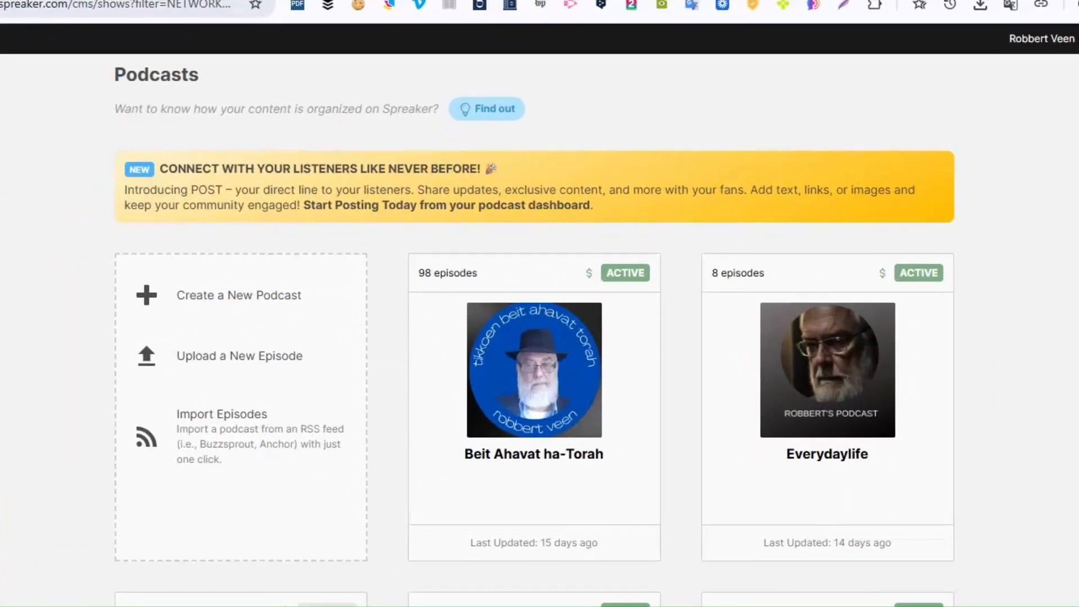
# Switch to Spreaker and open the dashboard of the Koinonia Bijbelstudie Live podcast.
pyautogui.scroll(-5, 534, 332)
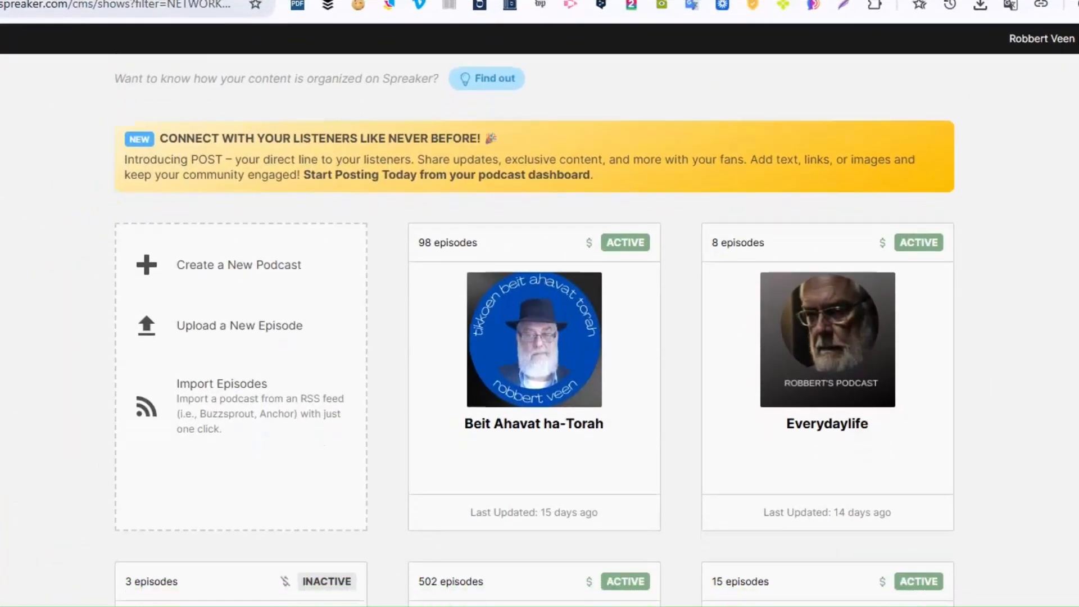
pyautogui.scroll(-4, 534, 332)
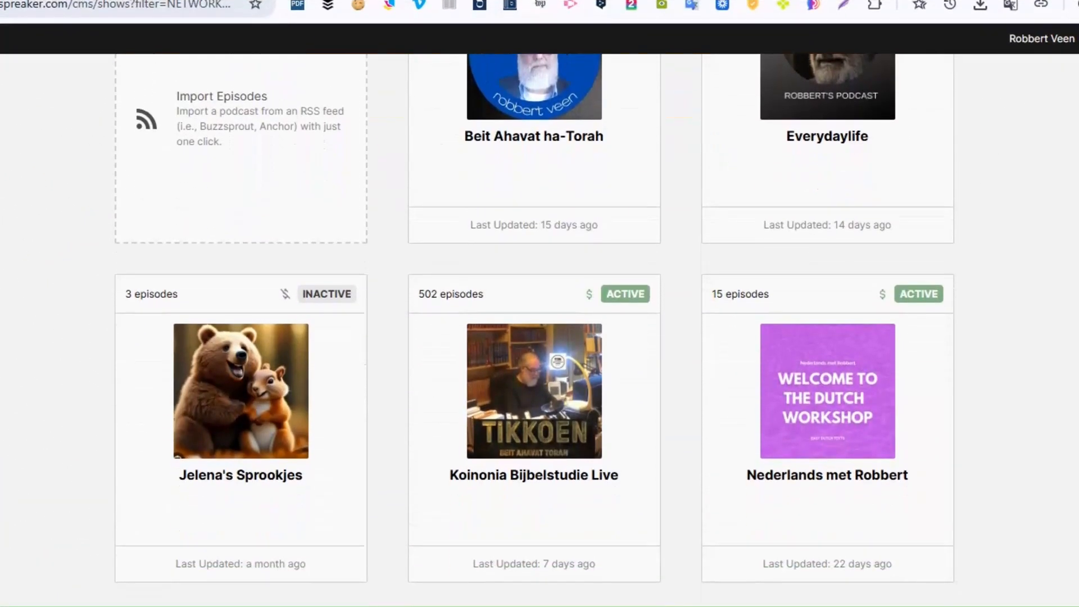
pyautogui.scroll(-6, 534, 332)
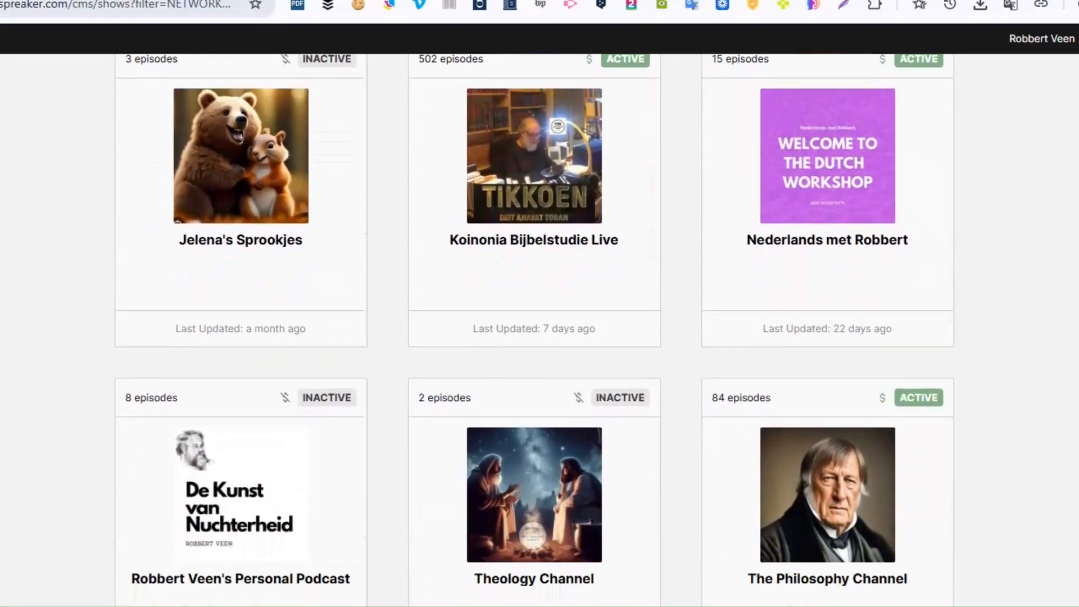
pyautogui.scroll(-2, 533, 332)
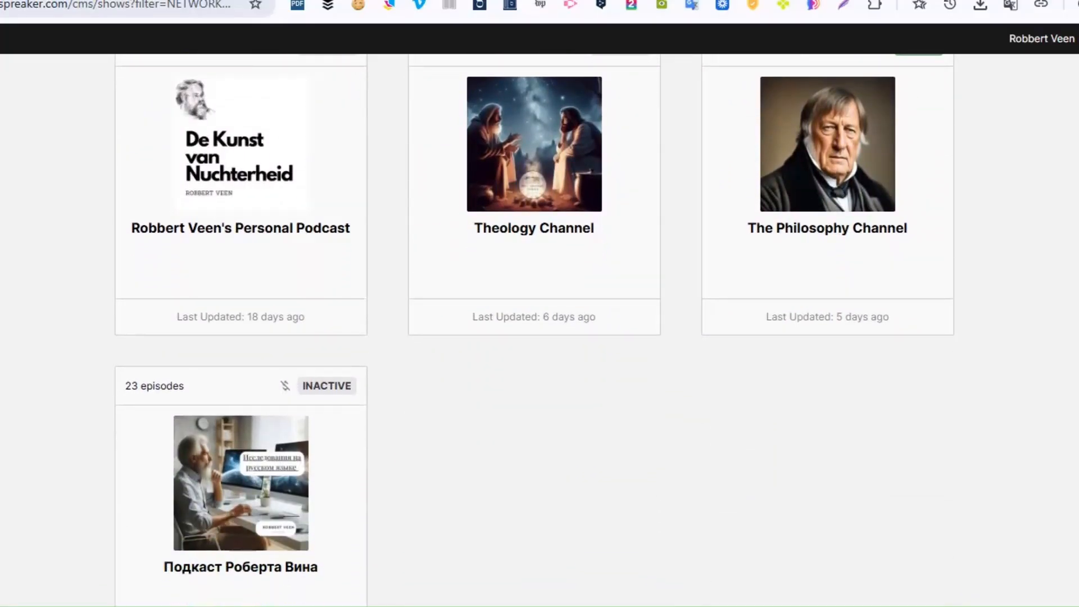
pyautogui.scroll(4, 534, 331)
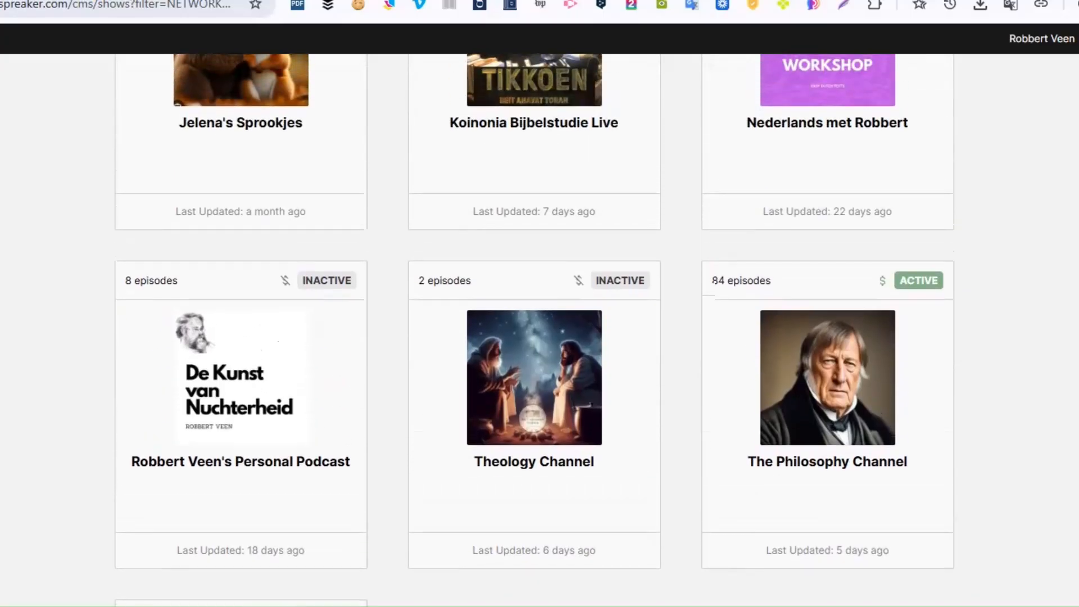
pyautogui.scroll(4, 534, 332)
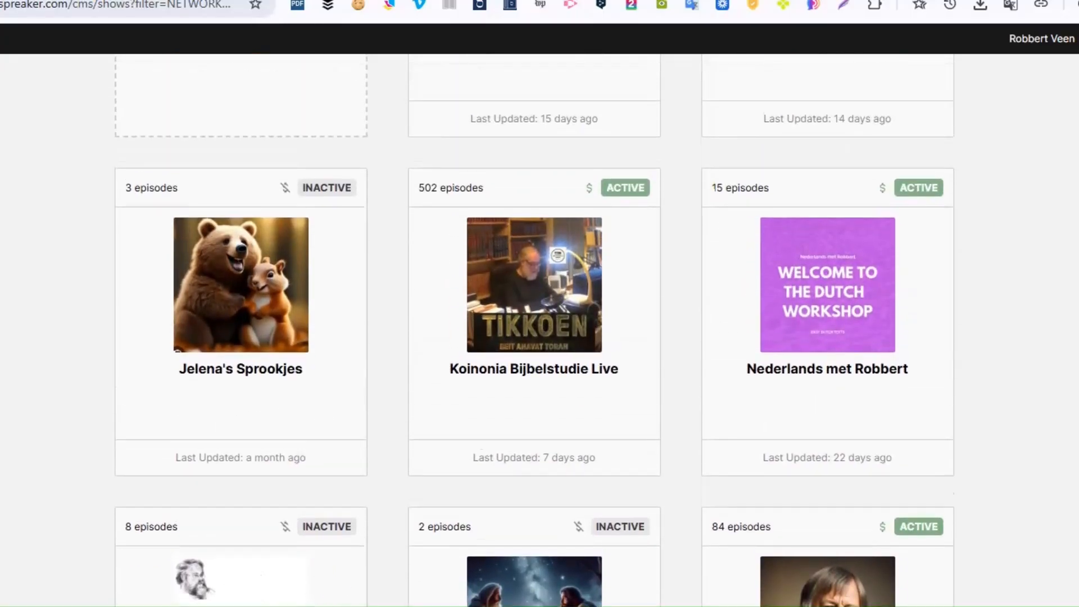
pyautogui.scroll(2, 534, 332)
pyautogui.click(554, 413)
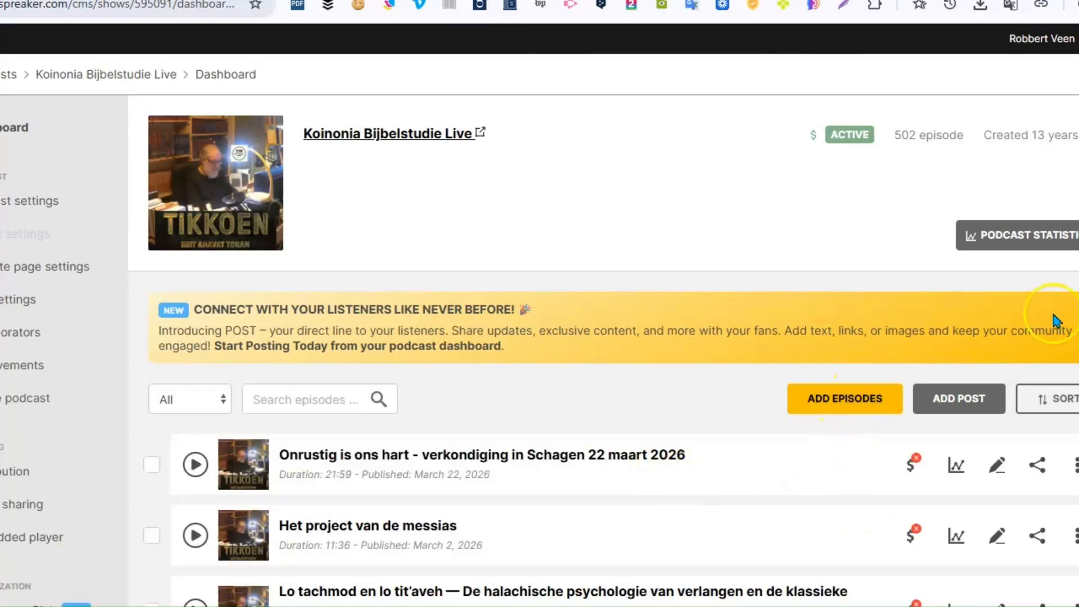
# Look through the podcast's list of existing episodes and return to its beginning.
pyautogui.scroll(-10, 539, 331)
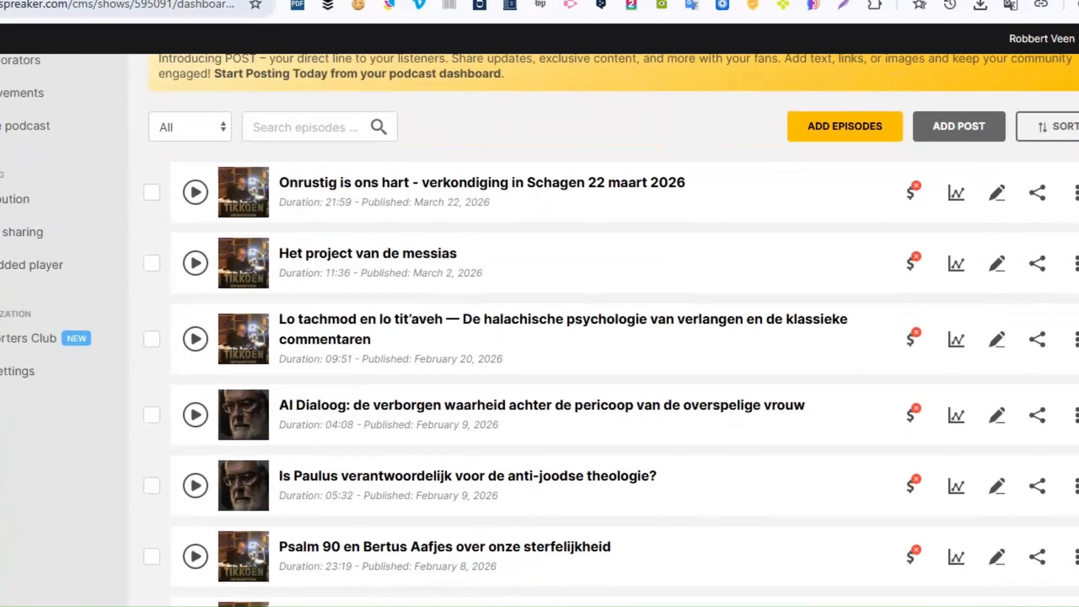
pyautogui.scroll(-10, 540, 332)
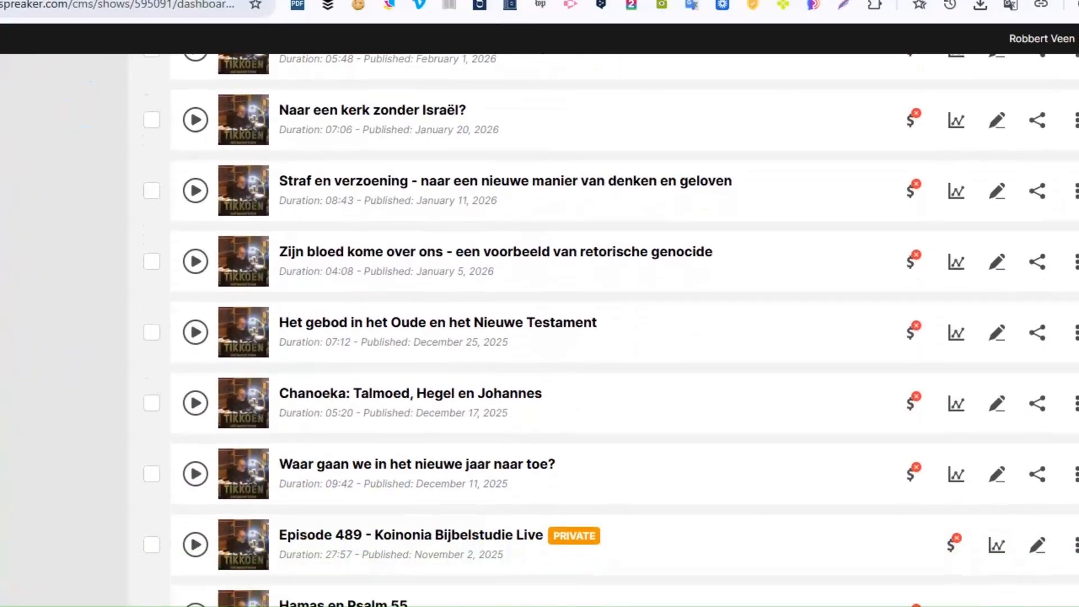
pyautogui.scroll(-12, 539, 332)
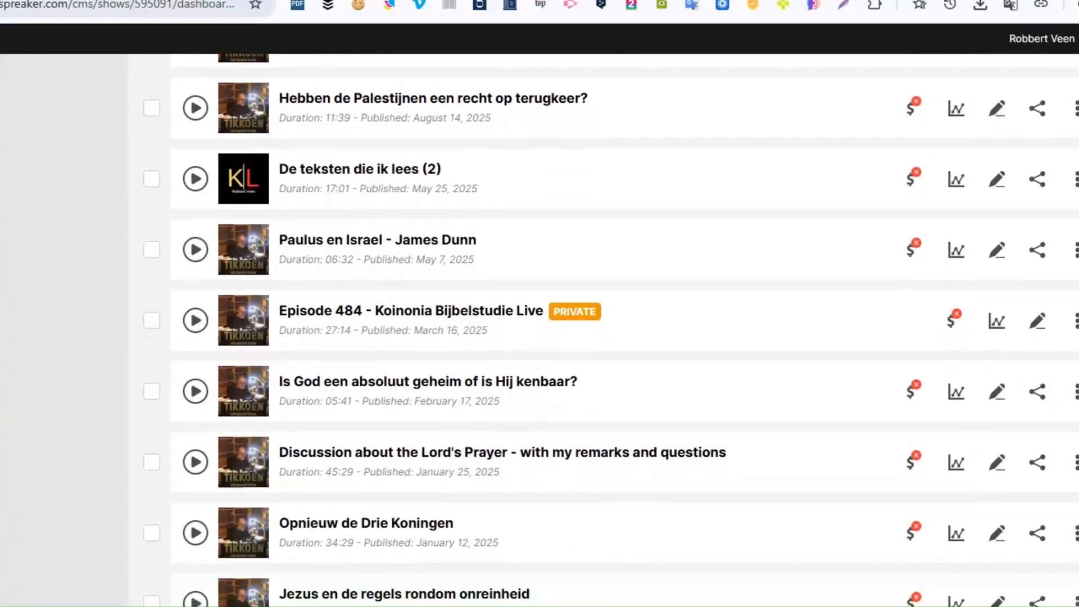
pyautogui.scroll(-2, 540, 331)
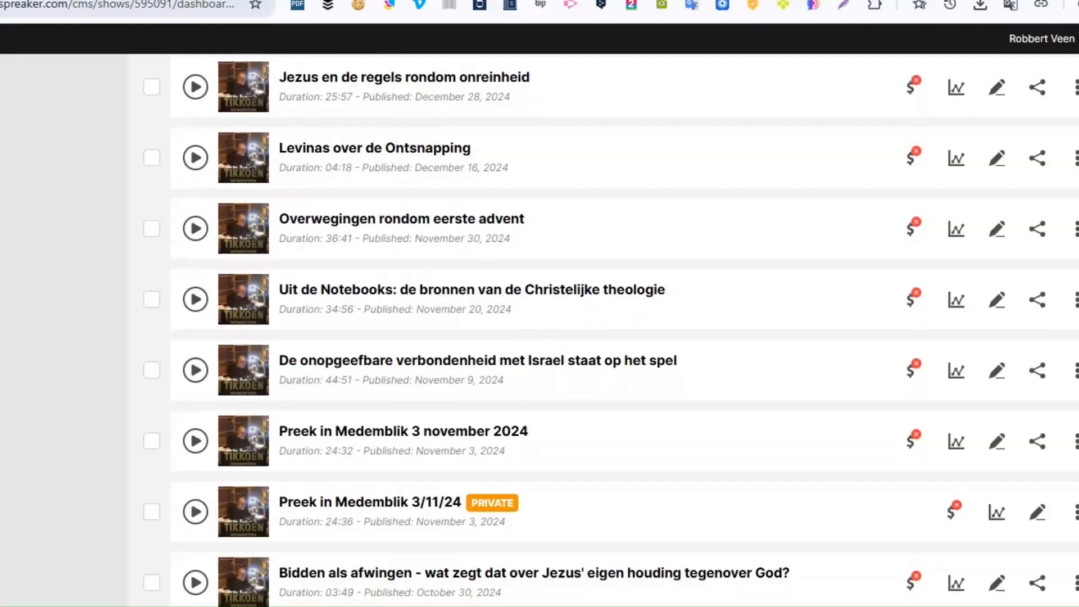
pyautogui.scroll(10, 539, 332)
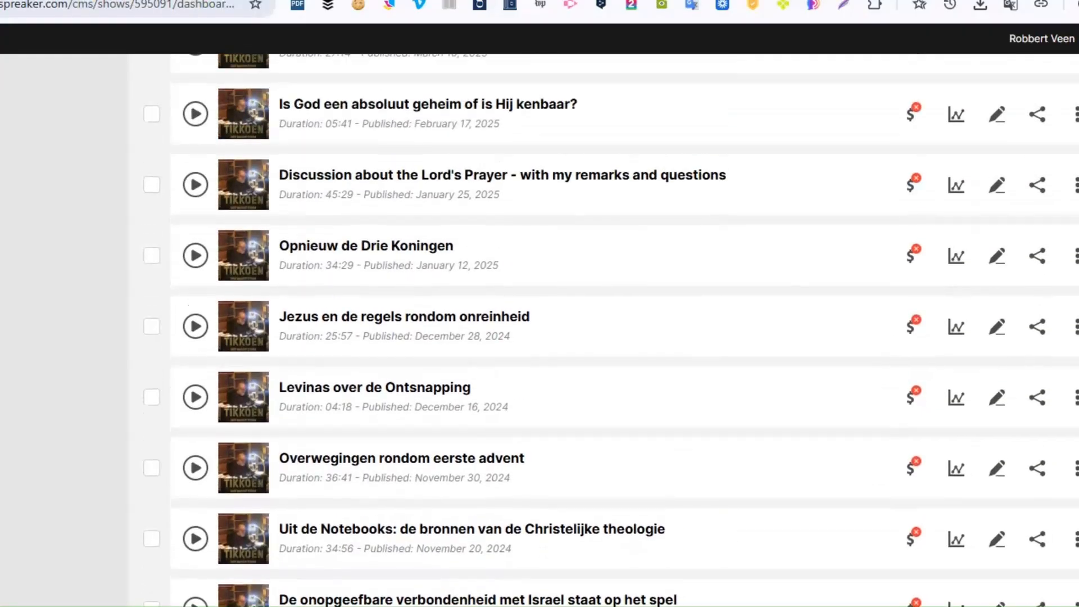
pyautogui.scroll(12, 540, 331)
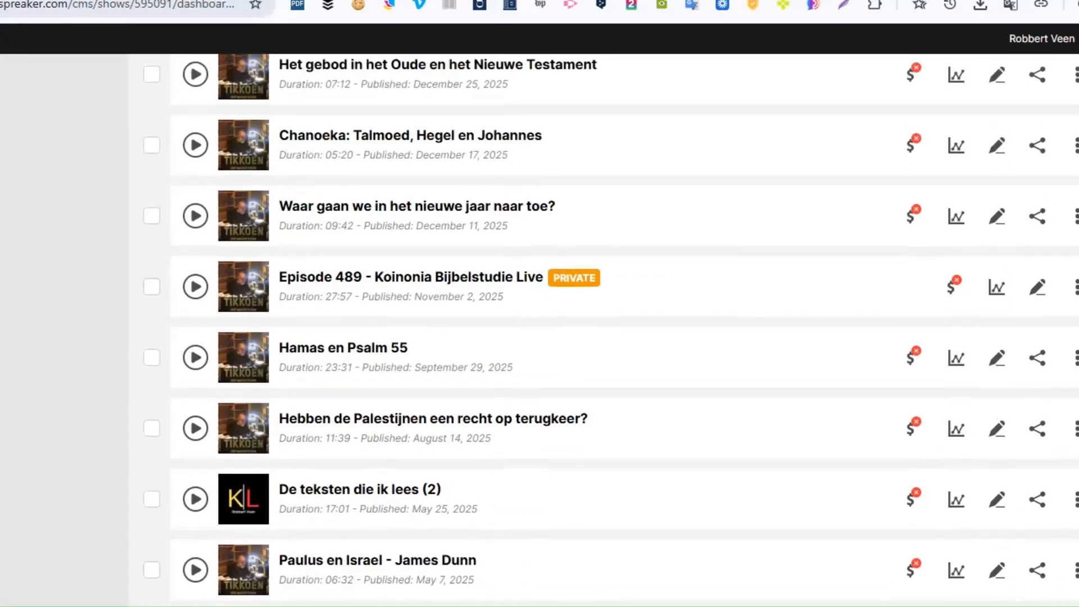
pyautogui.scroll(13, 539, 331)
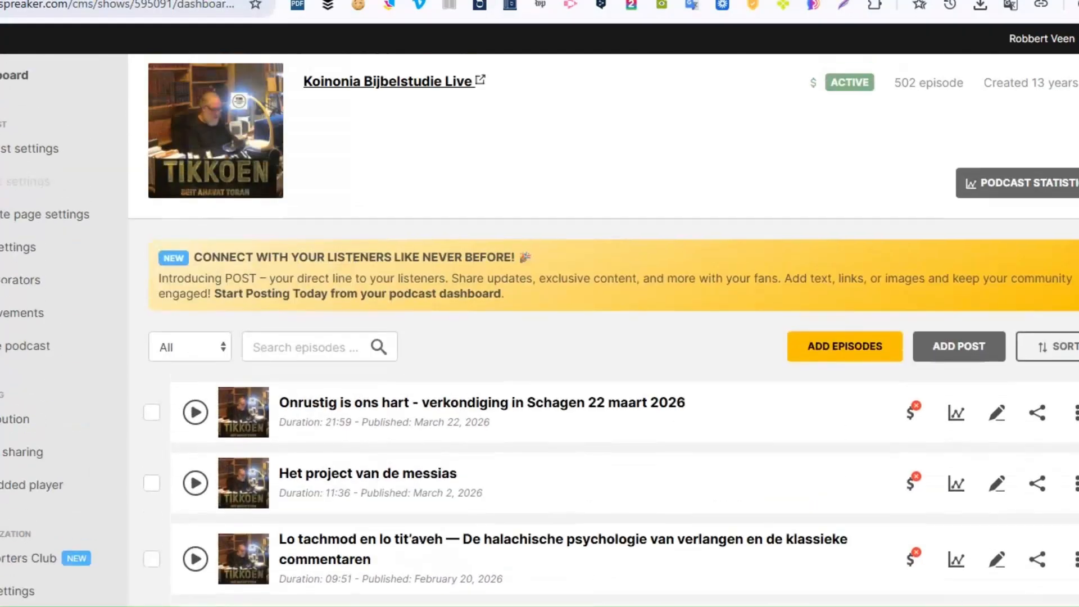
# Add an episode to the podcast by uploading the newly downloaded voice-over audio file.
pyautogui.scroll(-3, 539, 331)
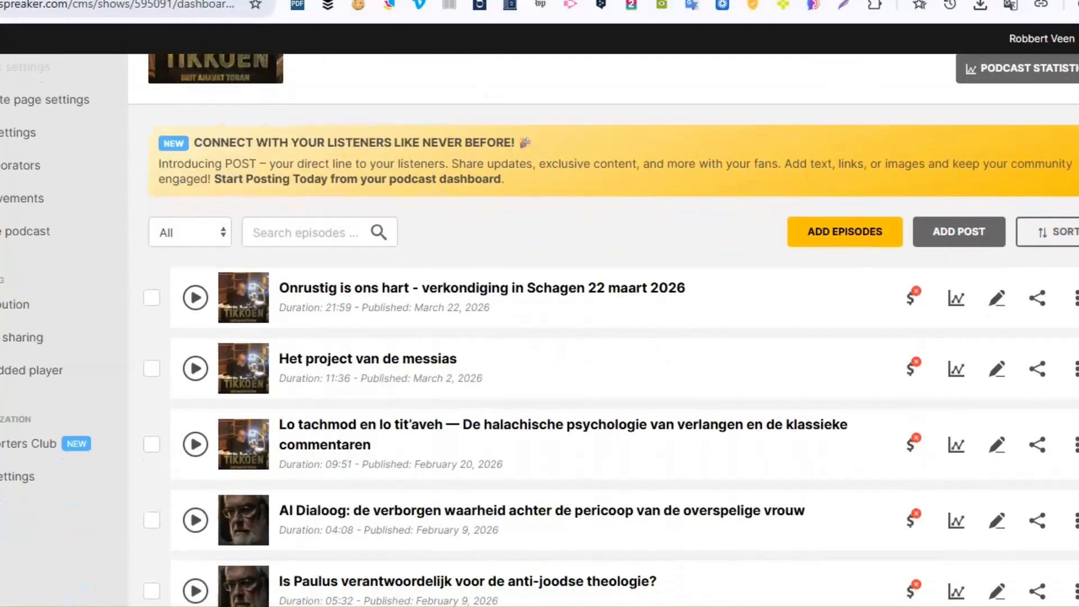
pyautogui.click(860, 231)
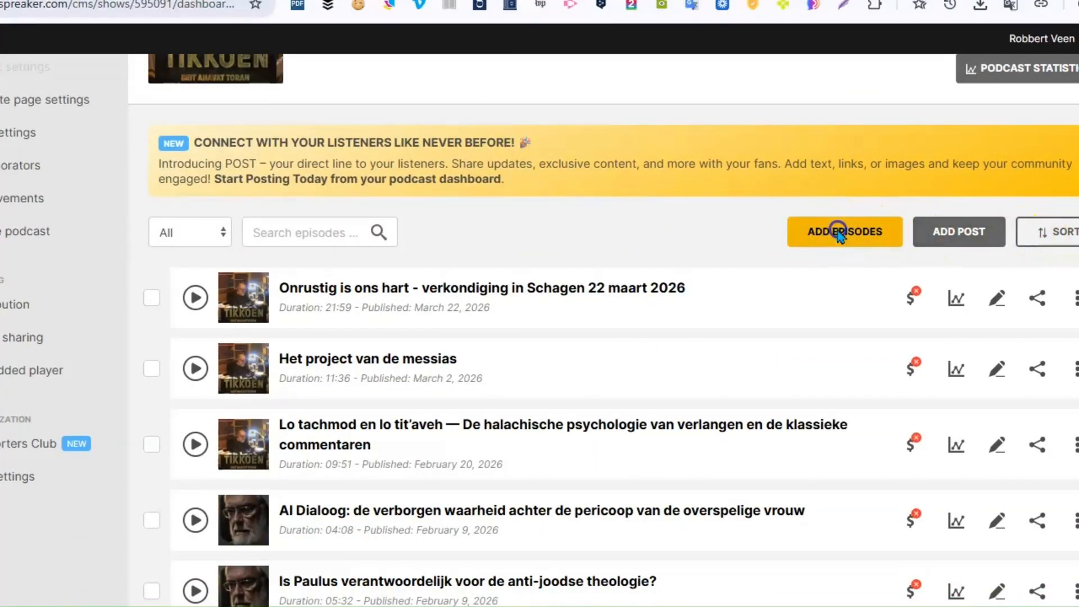
pyautogui.click(483, 373)
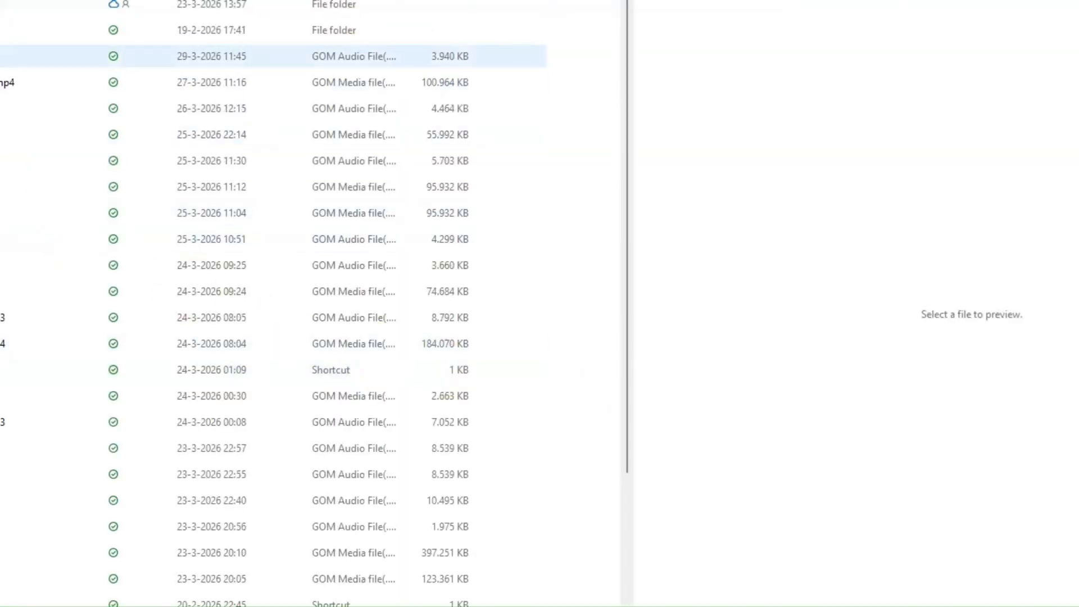
pyautogui.doubleClick(33, 56)
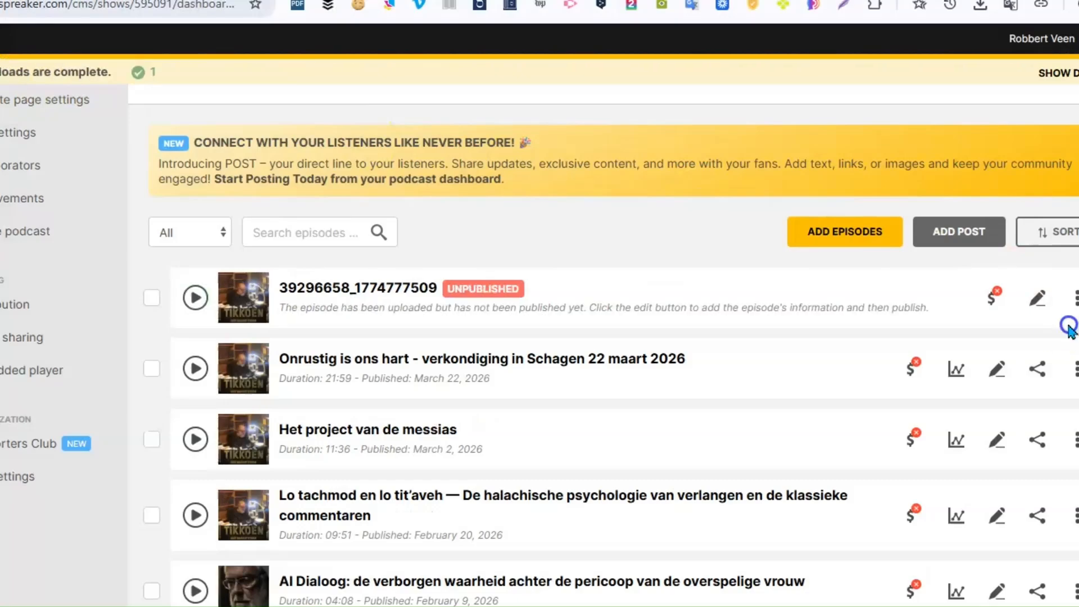
# Open the uploaded unpublished episode for editing and set its title to "Noachidische geboden".
pyautogui.click(1038, 298)
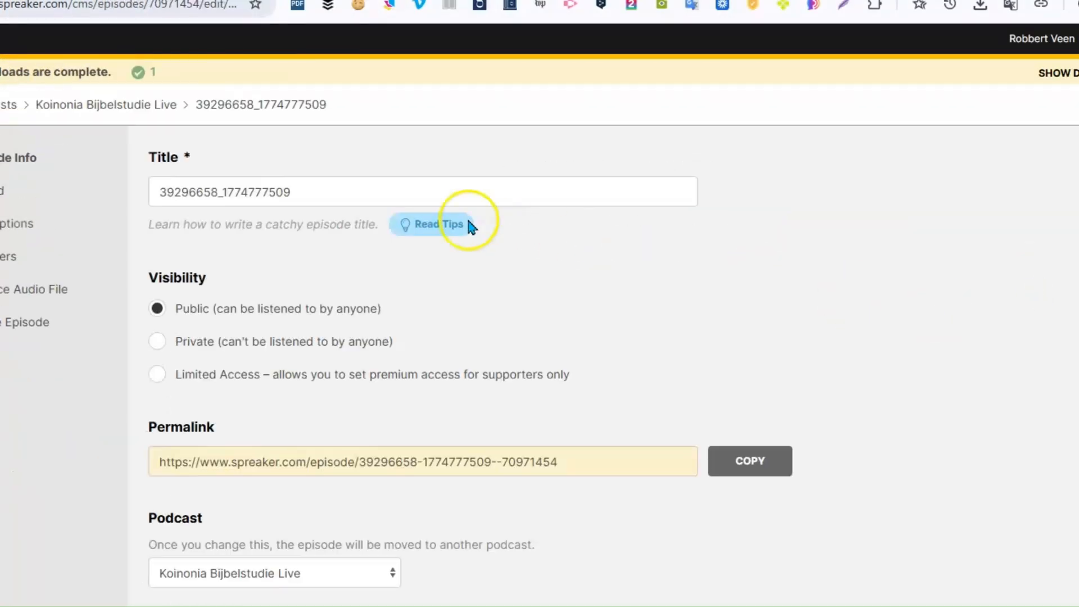
pyautogui.click(306, 193)
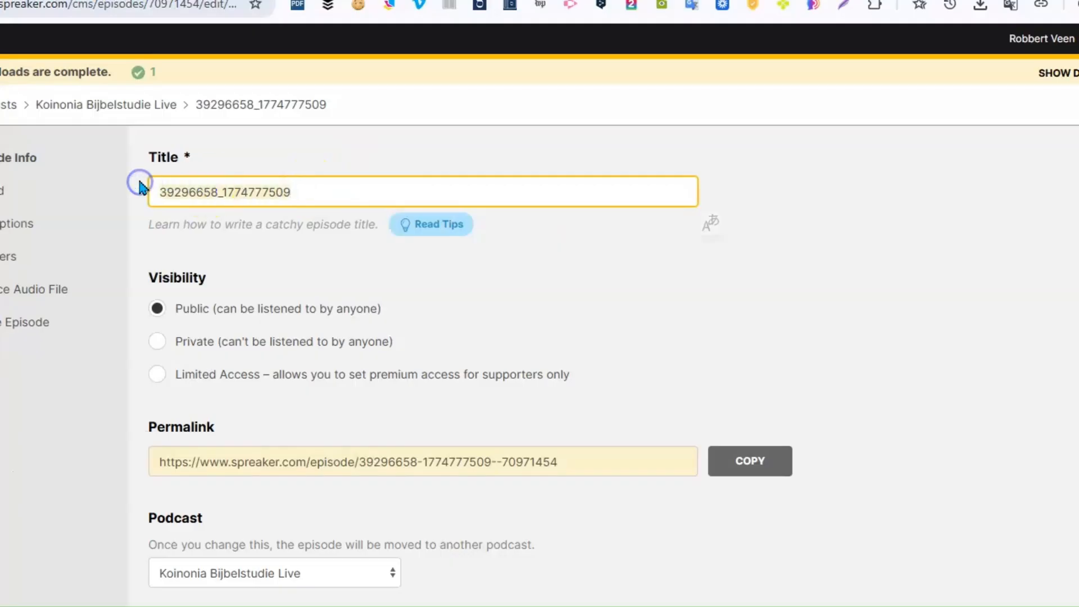
pyautogui.write('Noa')
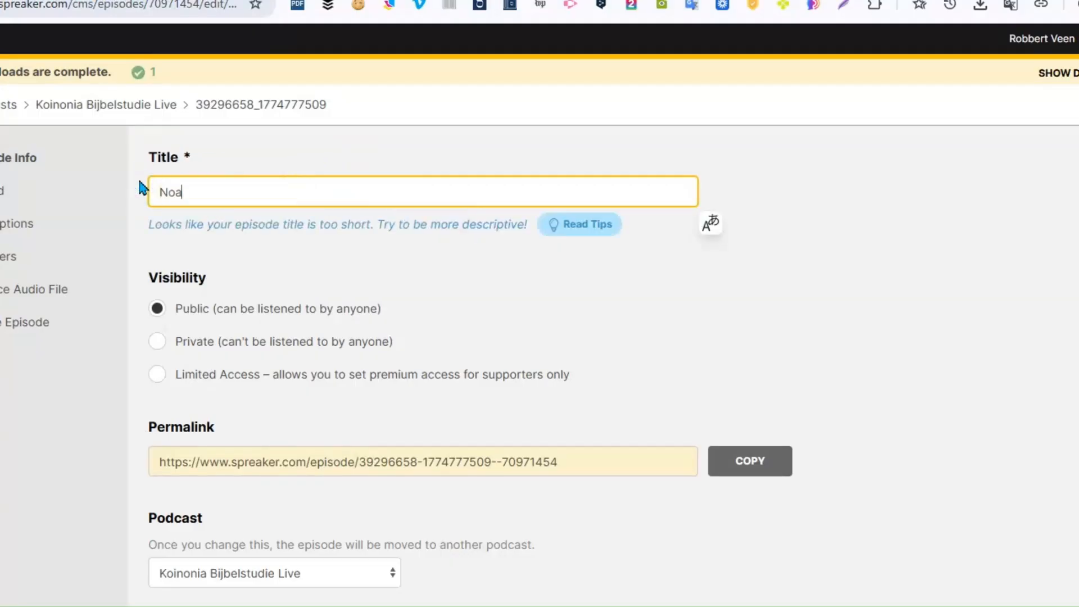
pyautogui.write('chidische geboden')
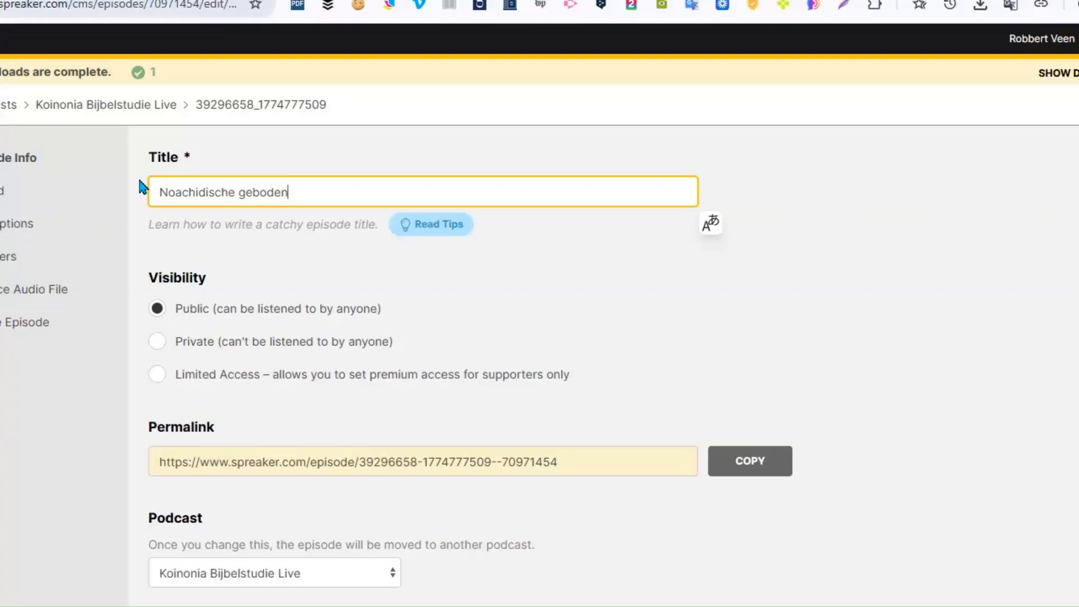
pyautogui.click(375, 323)
# Enter the episode description "Een korte introductie tot de Noachidische Geboden".
pyautogui.scroll(-10, 422, 337)
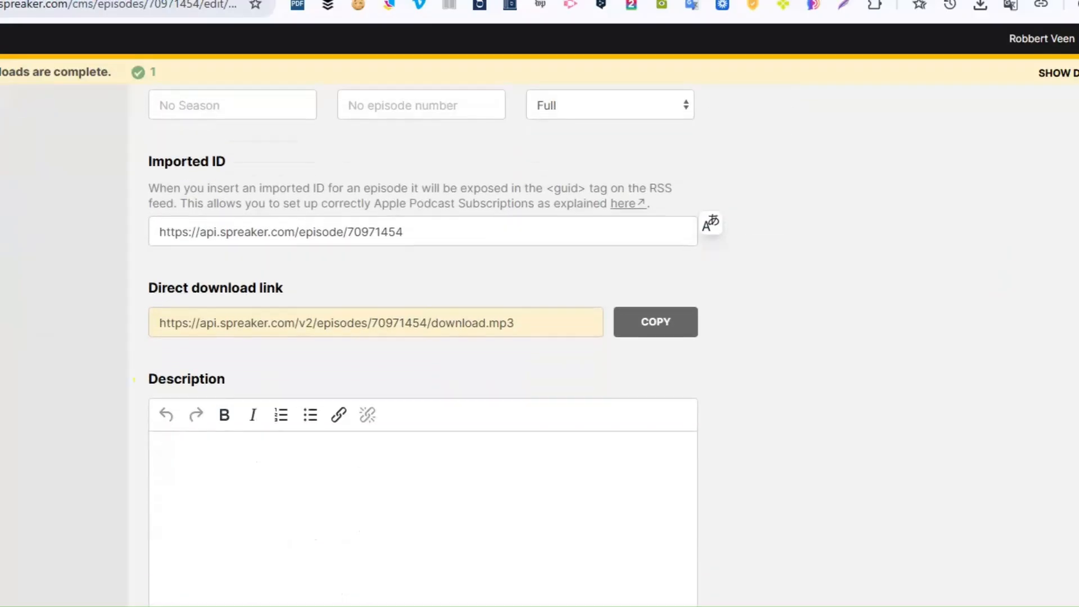
pyautogui.click(289, 468)
pyautogui.write('Een korte introductie tot de Noachidische Geboden')
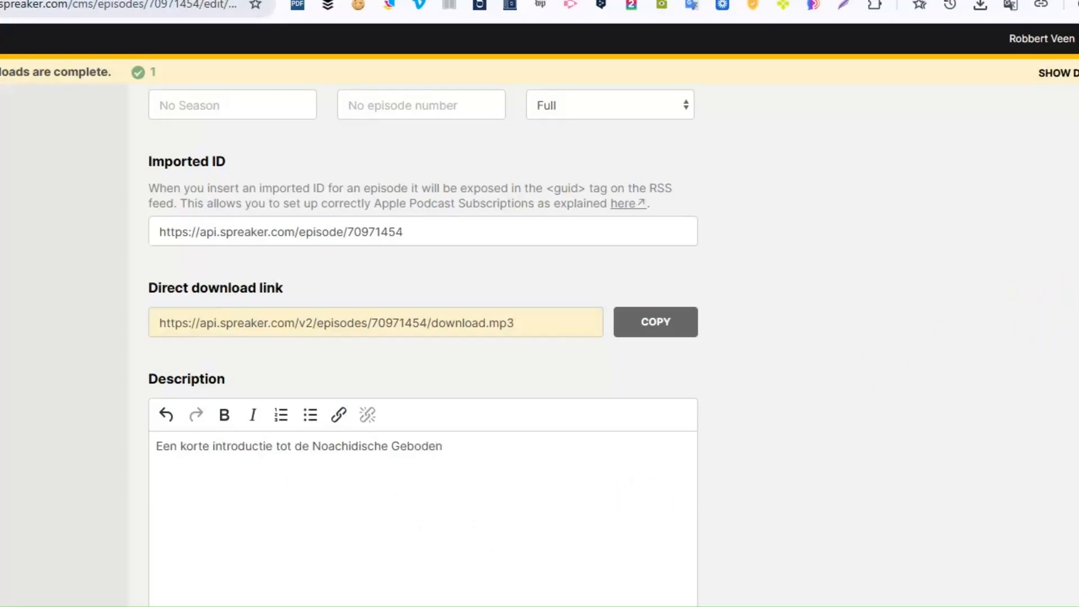
# Look through the remaining episode settings, from the description down to the automatic sharing options.
pyautogui.scroll(-8, 423, 338)
pyautogui.scroll(-9, 1067, 582)
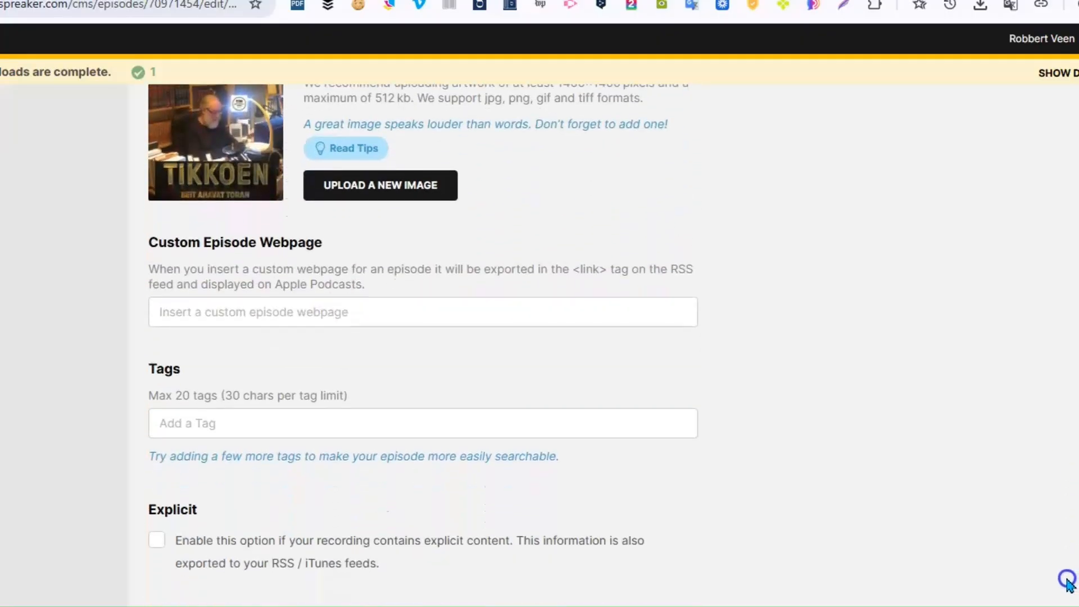
pyautogui.scroll(-9, 1066, 582)
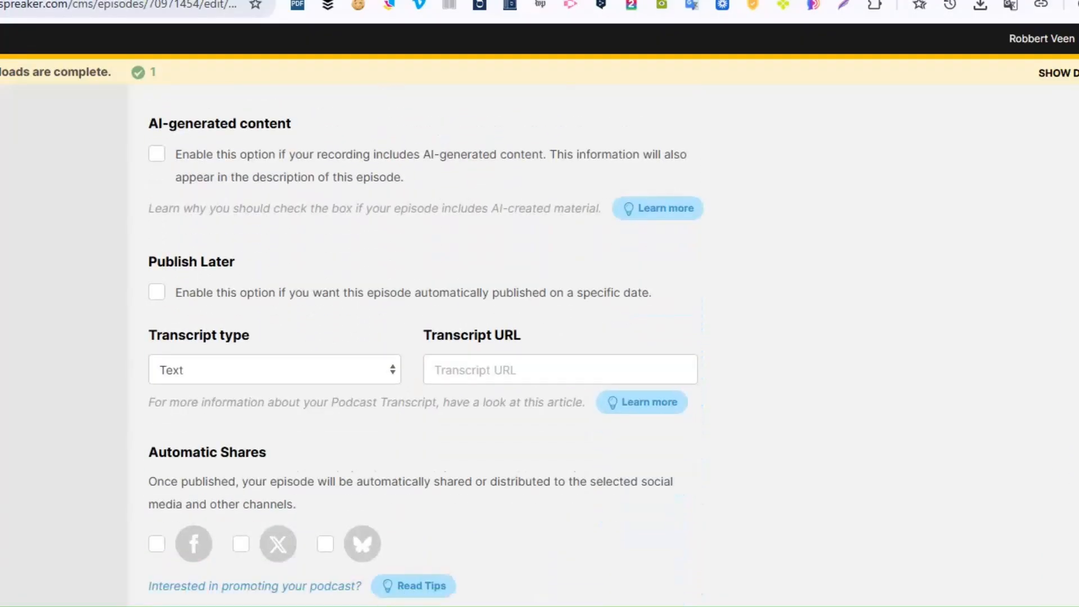
pyautogui.scroll(-1, 427, 355)
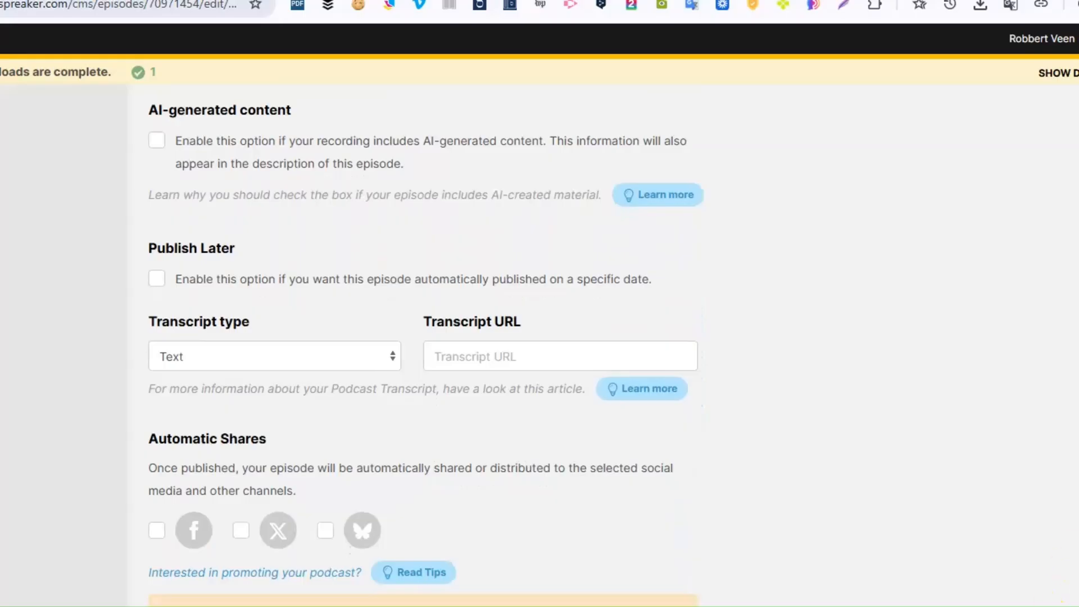
pyautogui.click(158, 534)
pyautogui.click(158, 534)
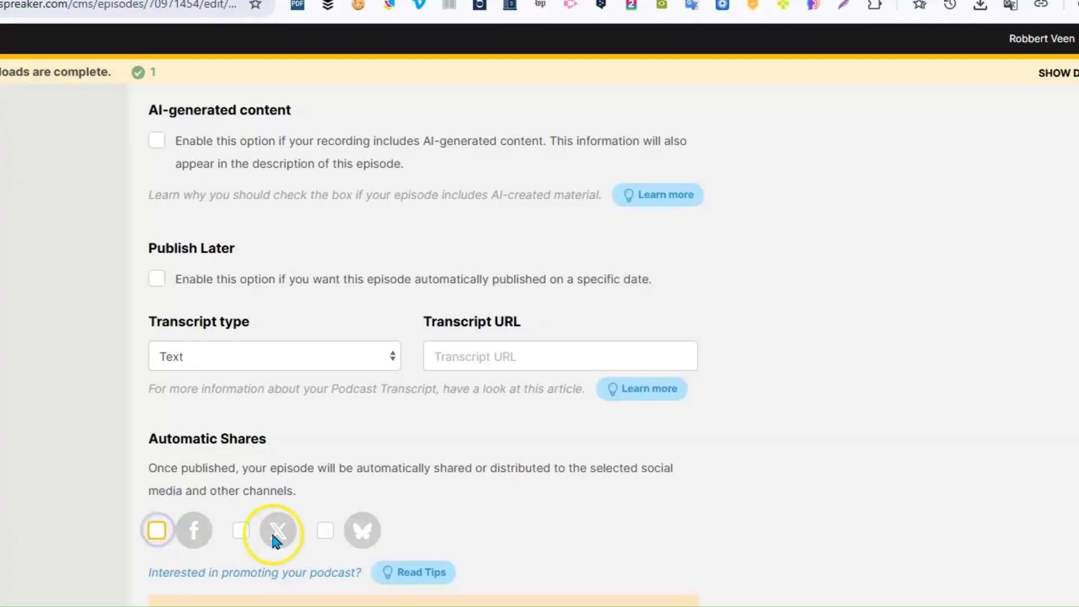
pyautogui.click(326, 536)
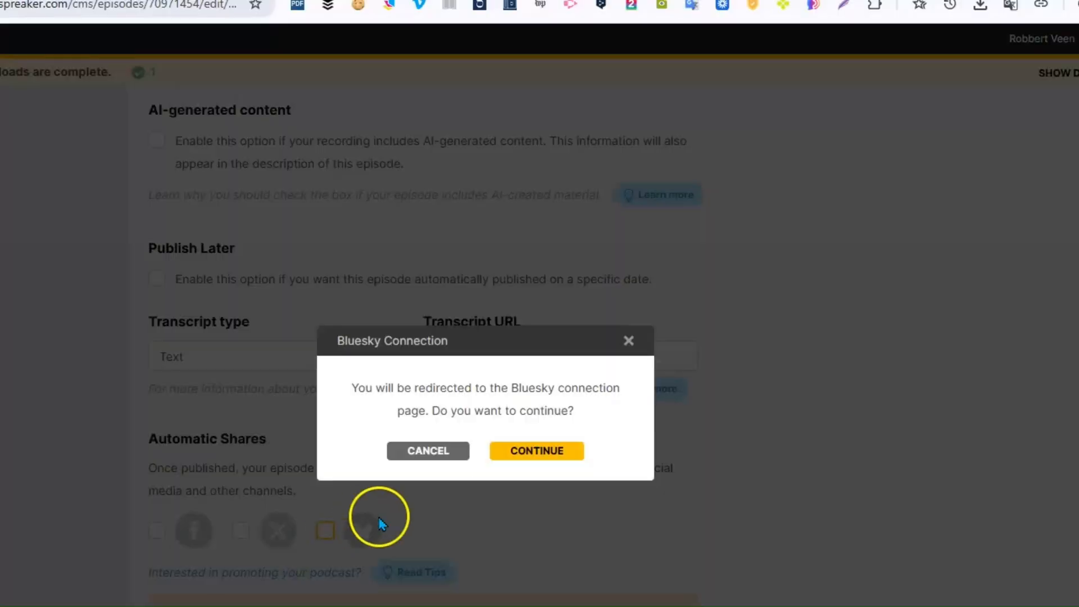
pyautogui.click(433, 451)
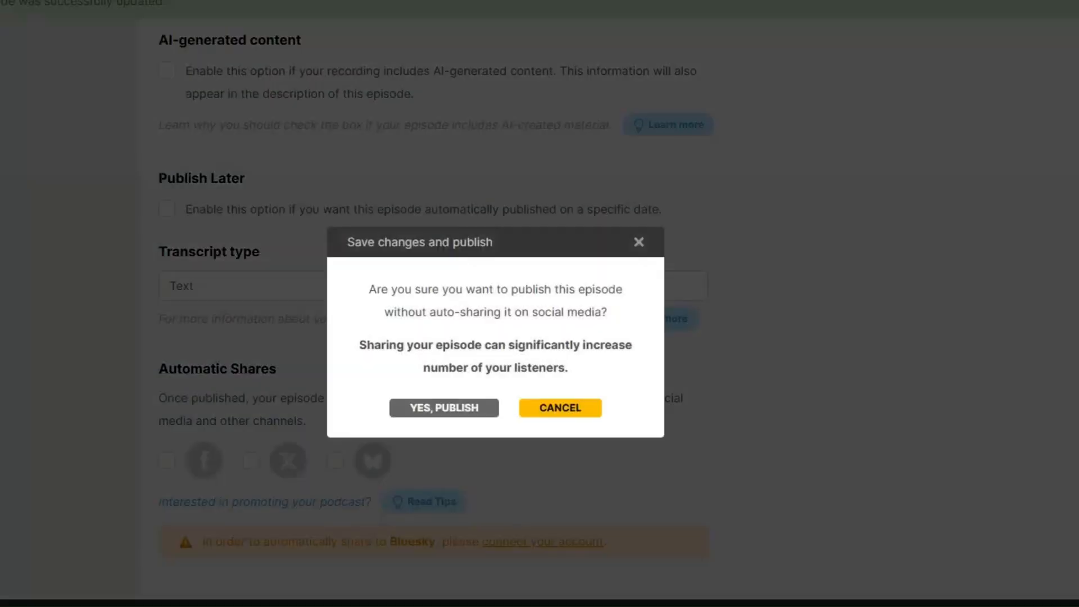
# Publish the episode without auto-sharing on social media, and copy the direct download link of "Noachidische geboden".
pyautogui.click(450, 409)
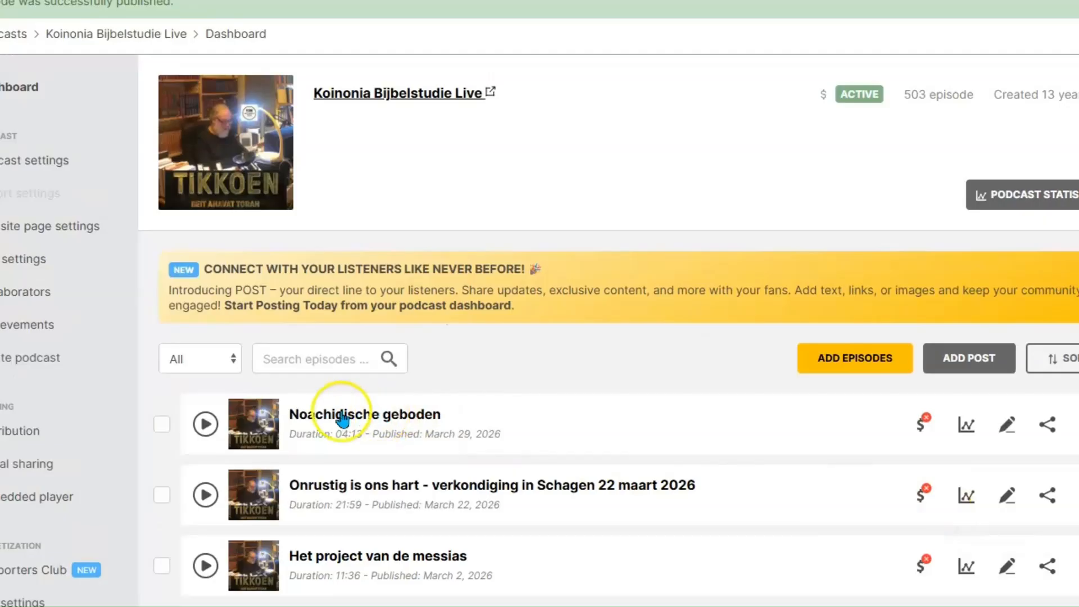
pyautogui.click(343, 416)
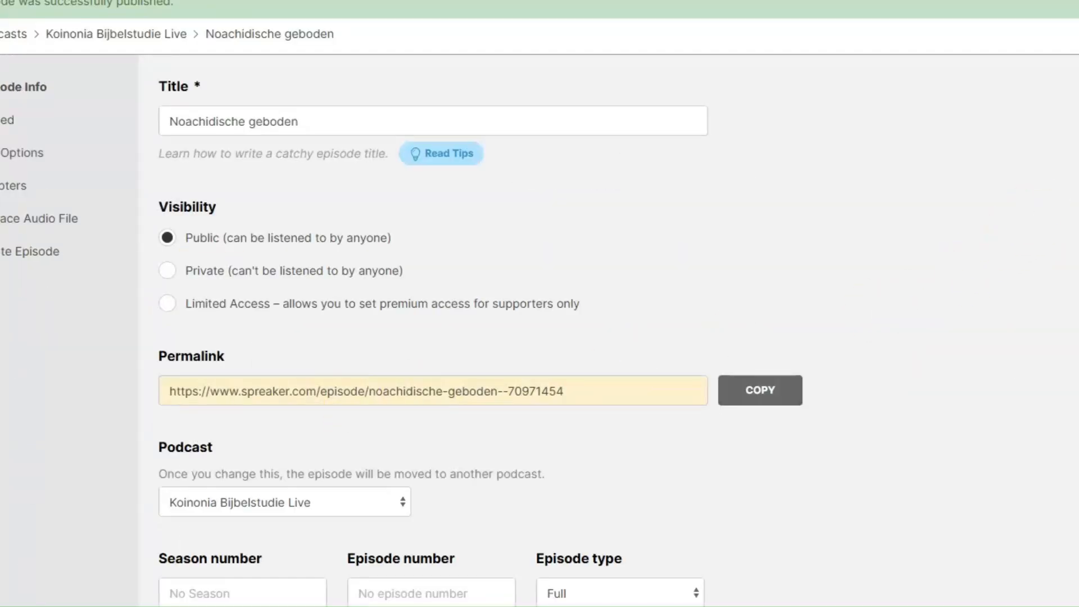
pyautogui.scroll(-10, 432, 338)
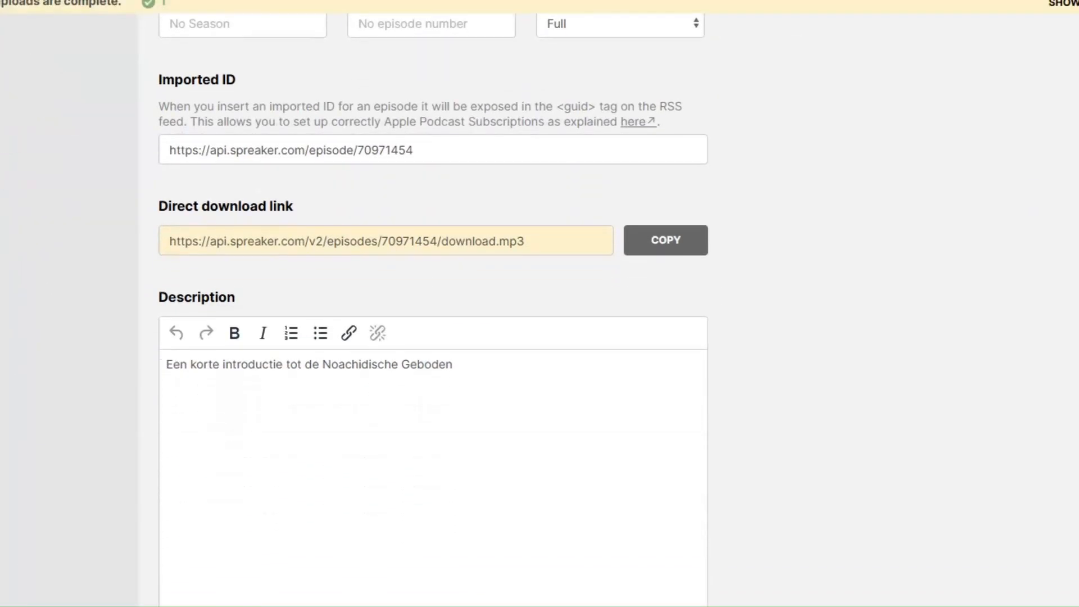
pyautogui.click(668, 243)
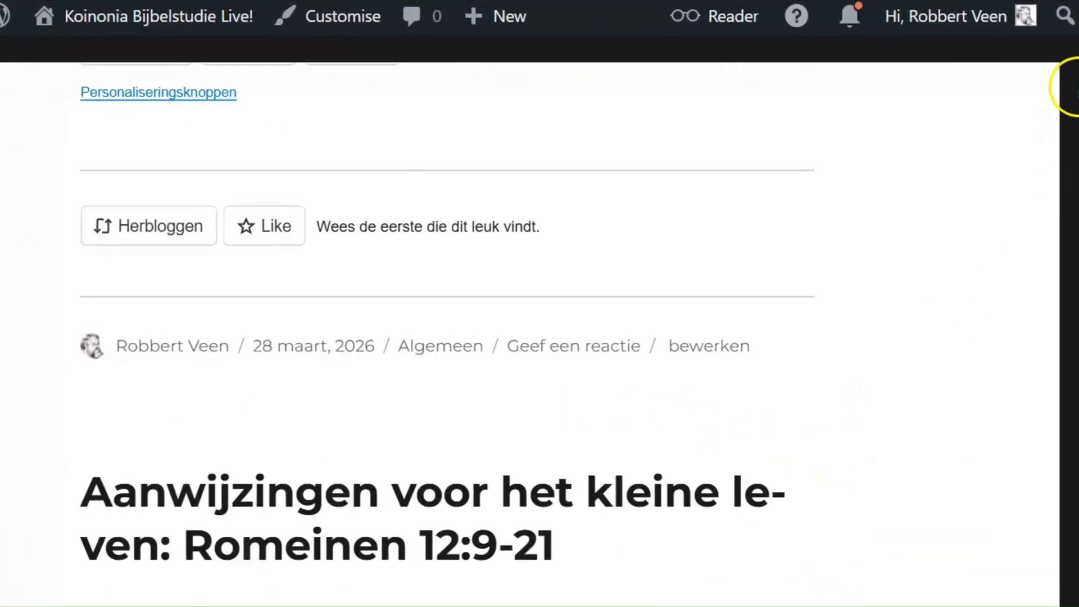
# Create a new post on the Koinonia Bijbelstudie Live! WordPress blog.
pyautogui.scroll(10, 540, 337)
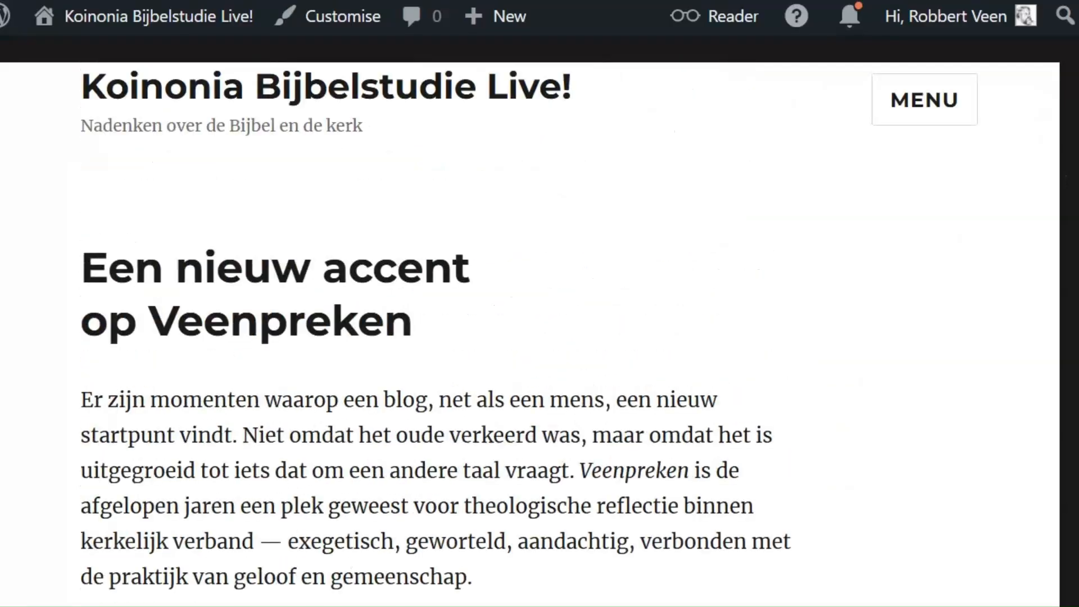
pyautogui.scroll(-15, 539, 337)
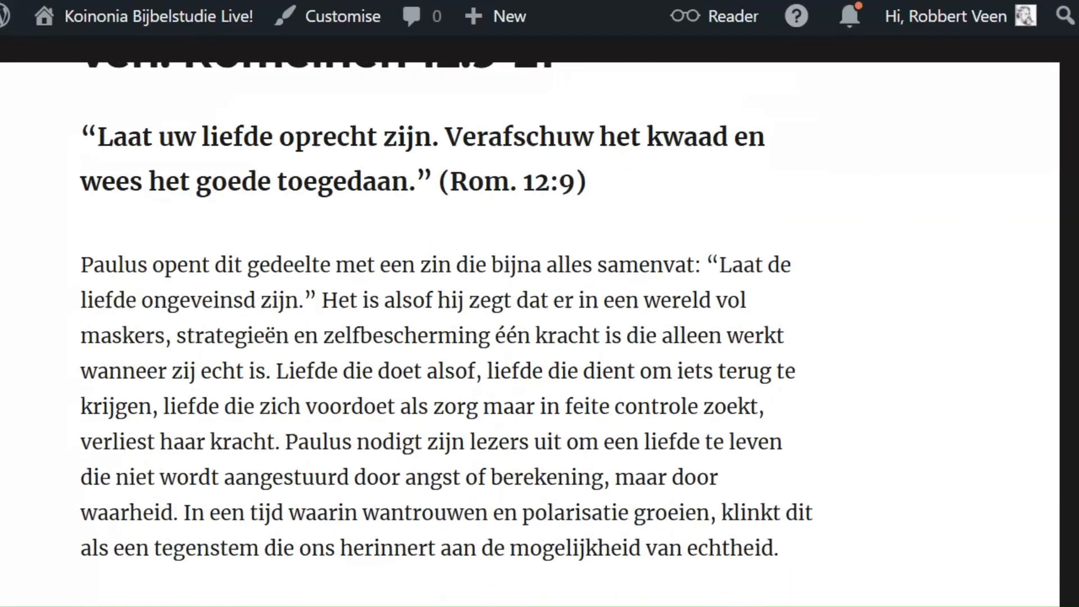
pyautogui.click(502, 19)
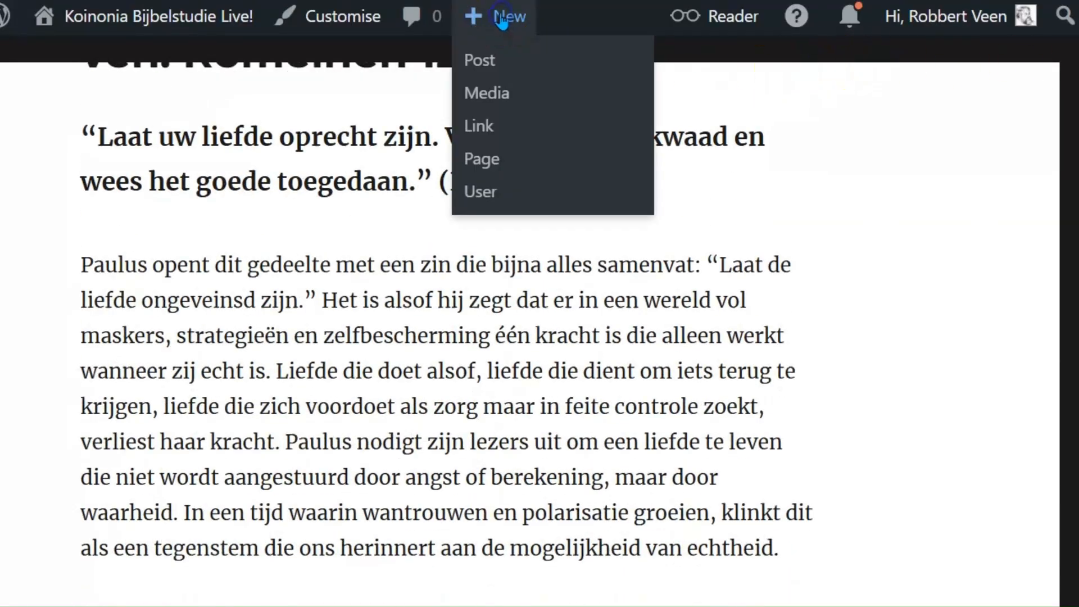
pyautogui.click(482, 60)
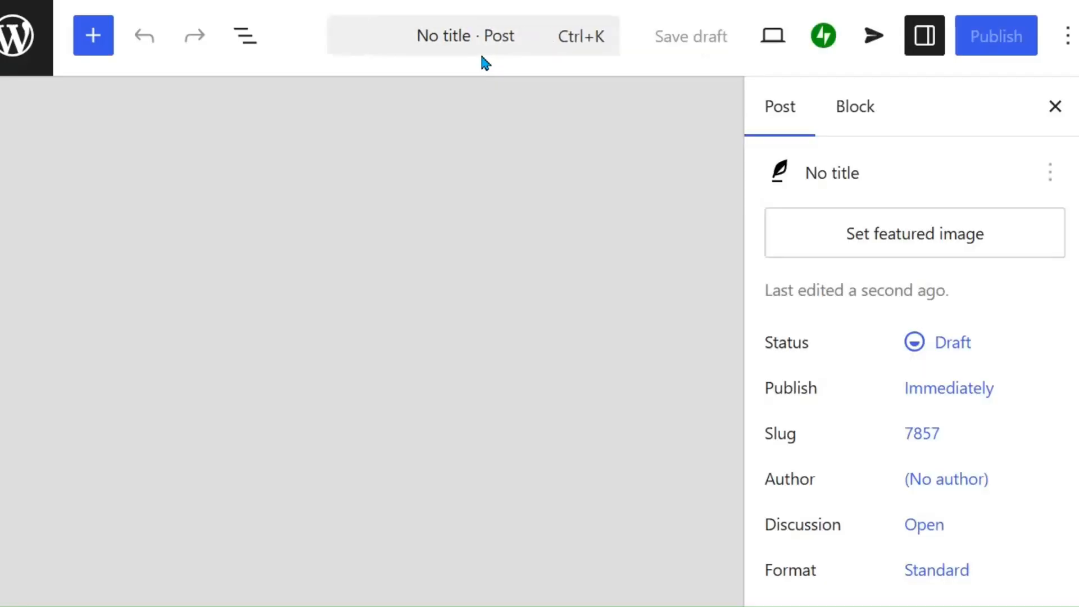
# Title the new post "Inroductie Noachidische Geboden".
pyautogui.click(107, 190)
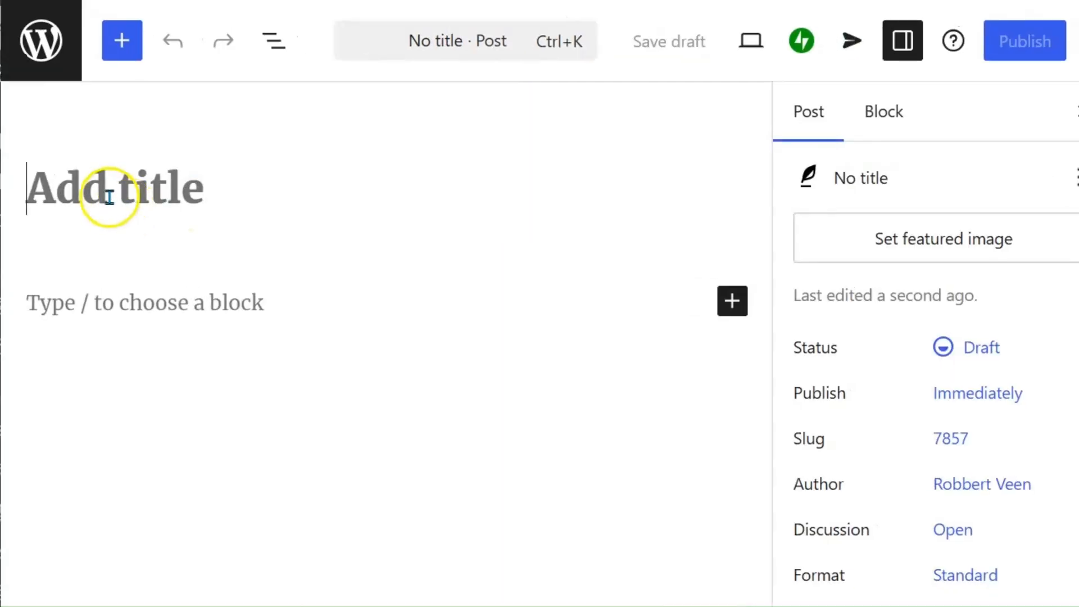
pyautogui.write('Inr')
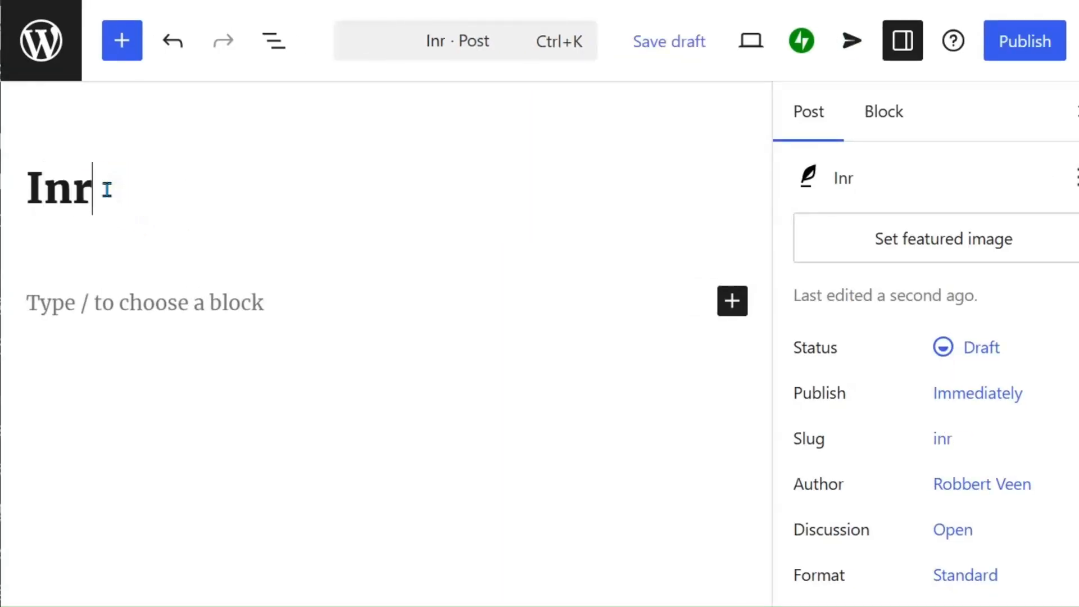
pyautogui.write('oductie Noac')
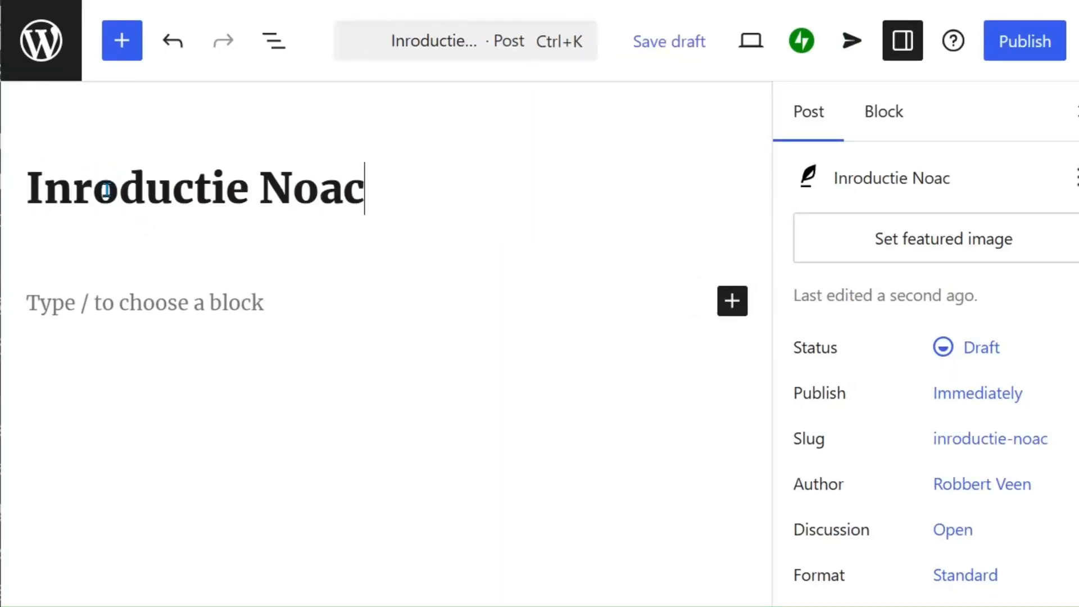
pyautogui.write('hidische Geb')
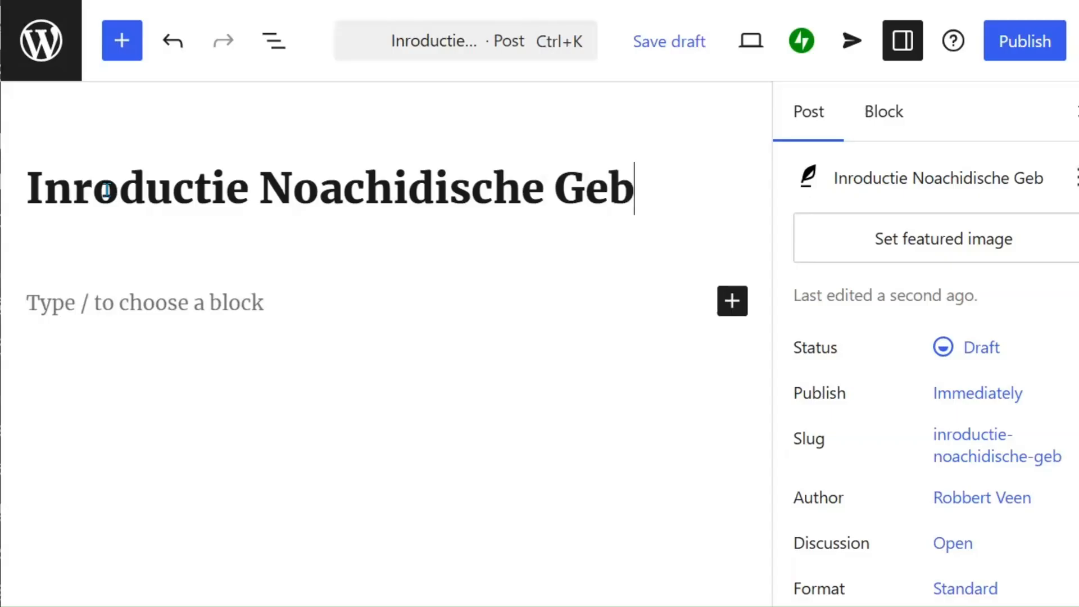
pyautogui.write('oden')
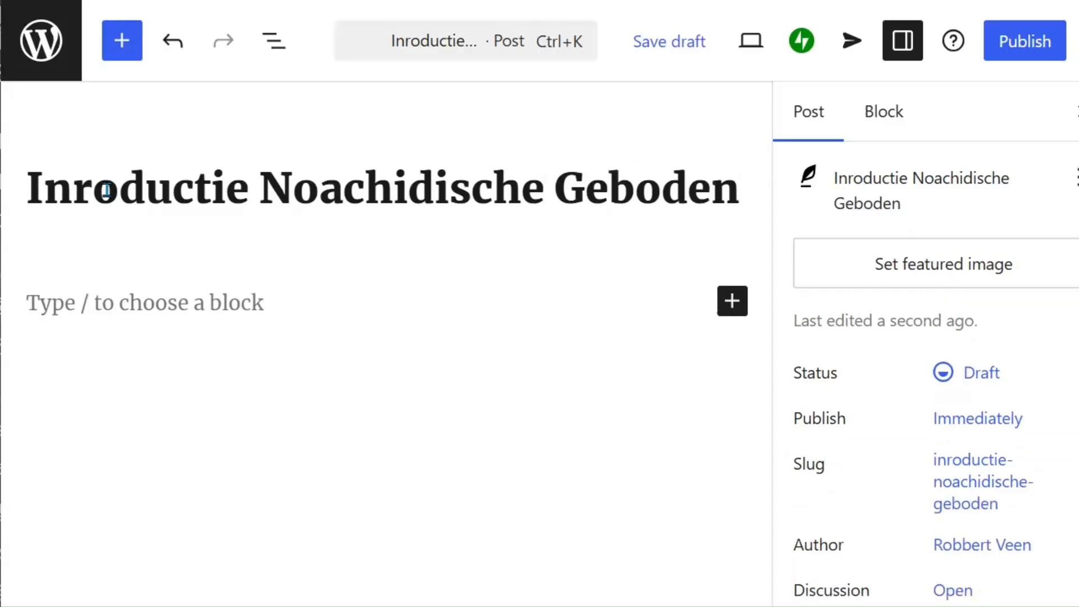
# Embed the episode audio by pasting the copied download link below the title, and begin an empty paragraph under it.
pyautogui.click(138, 309)
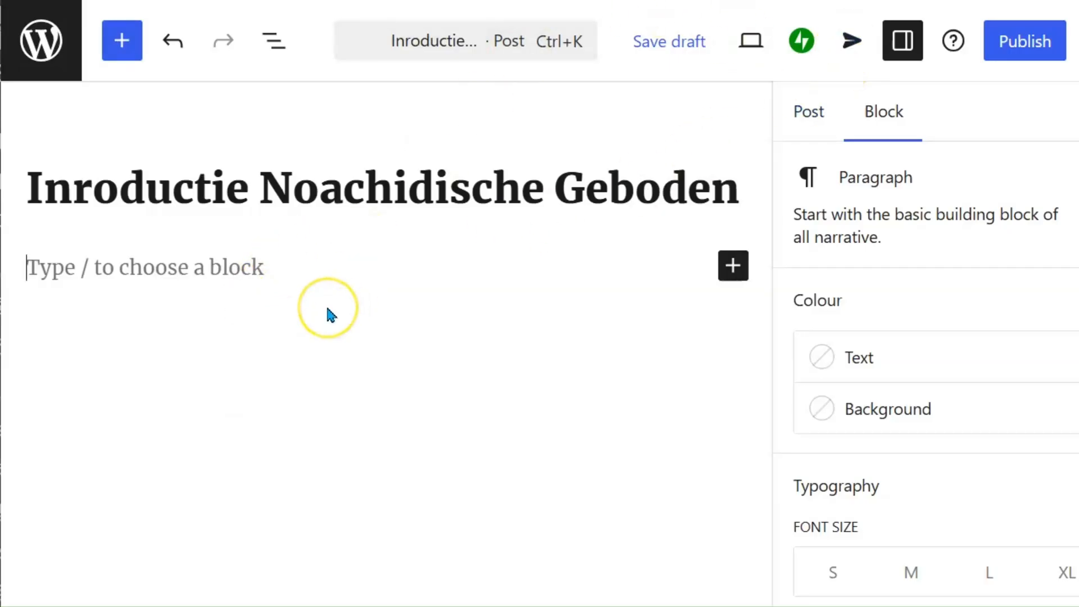
pyautogui.hotkey('ctrl', 'v')
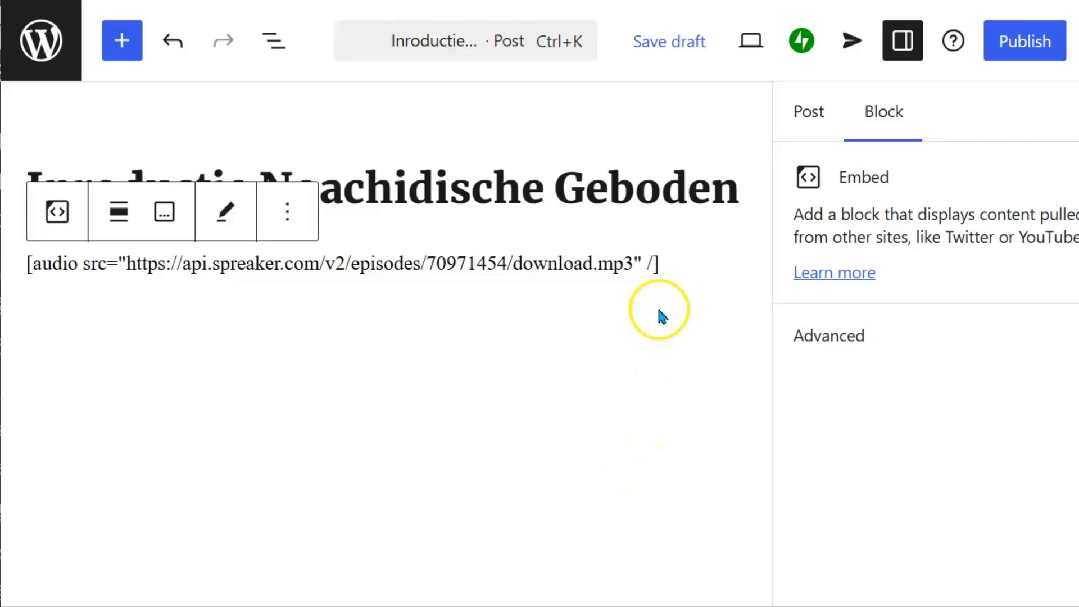
pyautogui.click(680, 265)
pyautogui.click(84, 337)
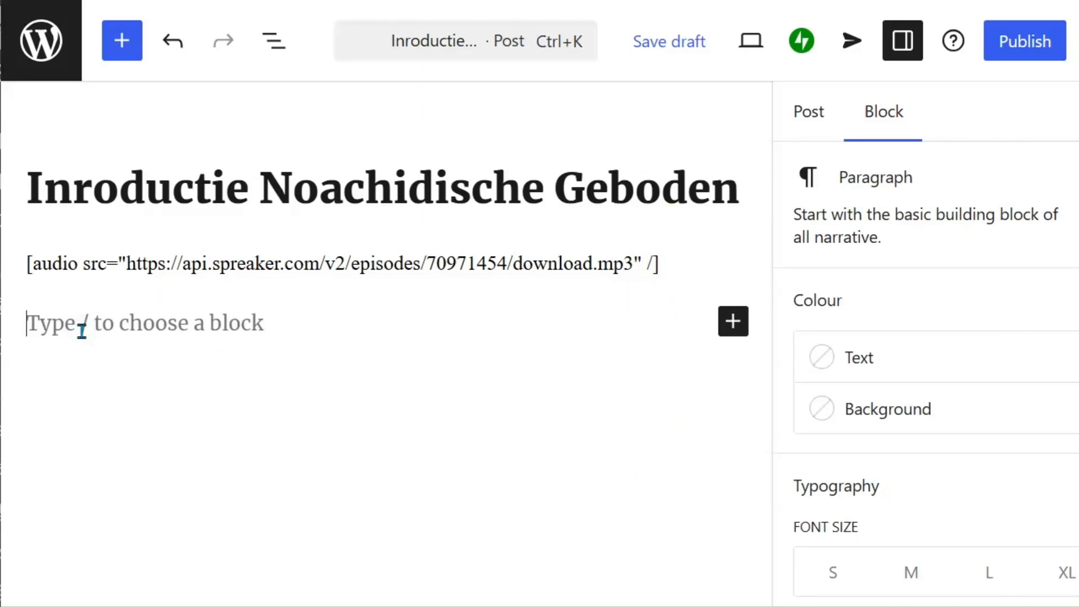
# Correct the spelling of the post title to "Introductie Noachidische Geboden".
pyautogui.click(77, 188)
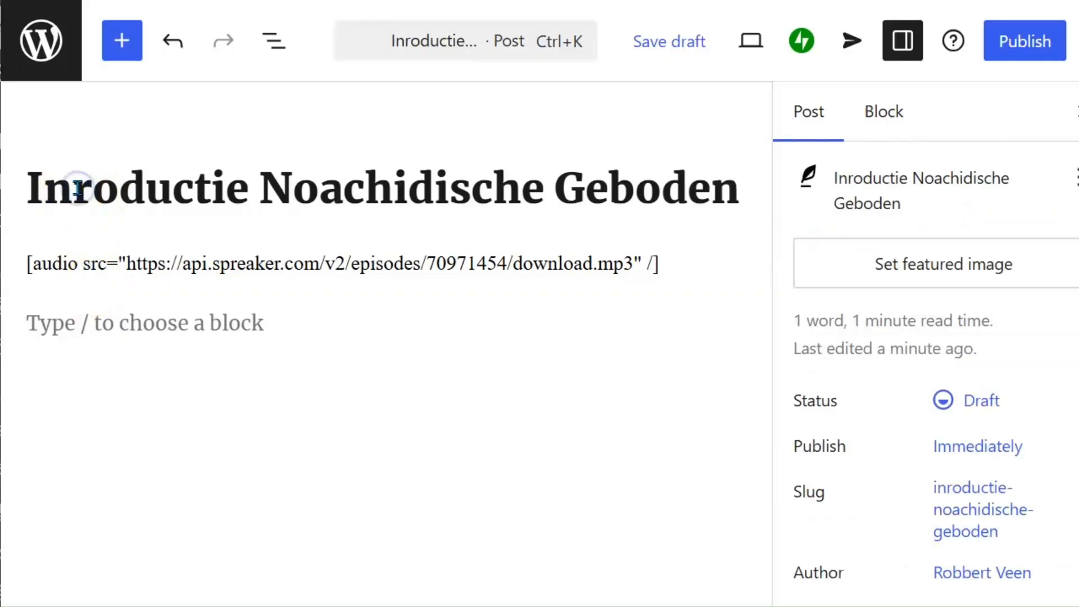
pyautogui.write('t')
pyautogui.click(147, 374)
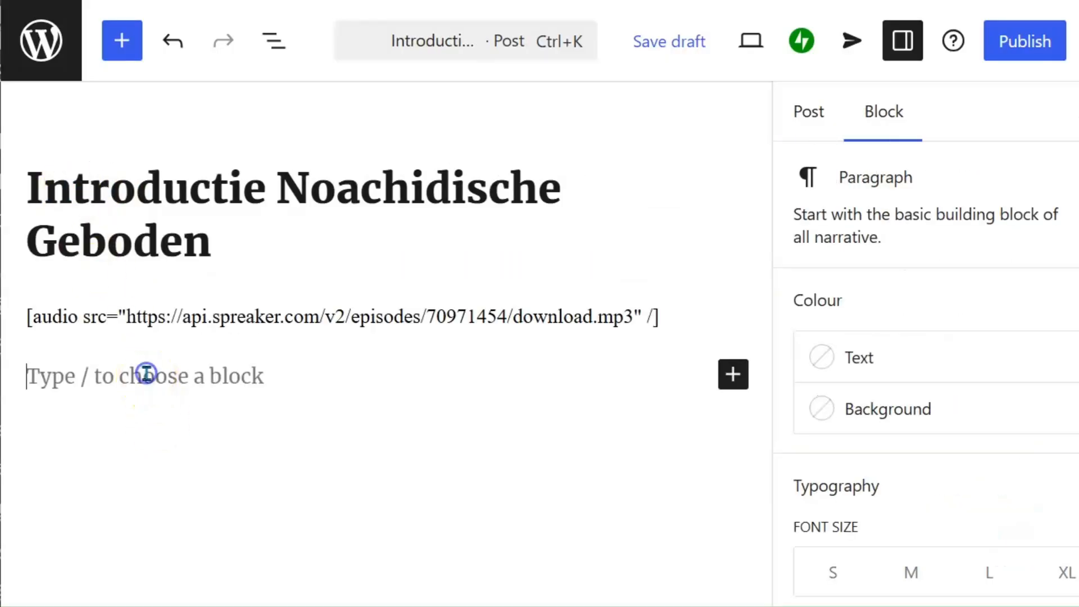
# Add the line "De tekst van copilot:" below the audio embed, followed by a new paragraph.
pyautogui.write('De tekst van cop')
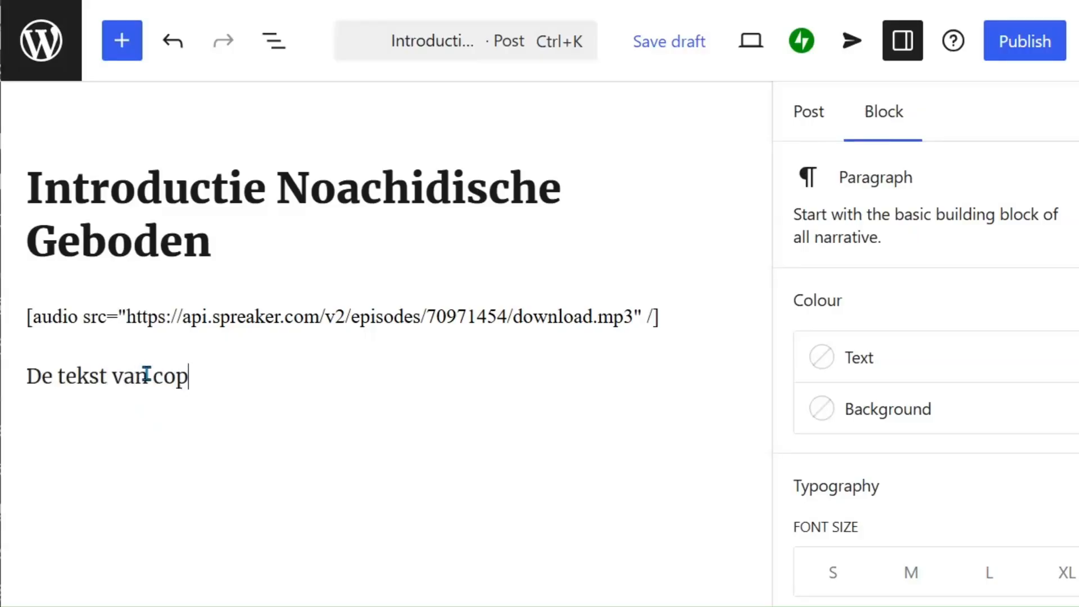
pyautogui.write('ilot:')
pyautogui.press('Return')
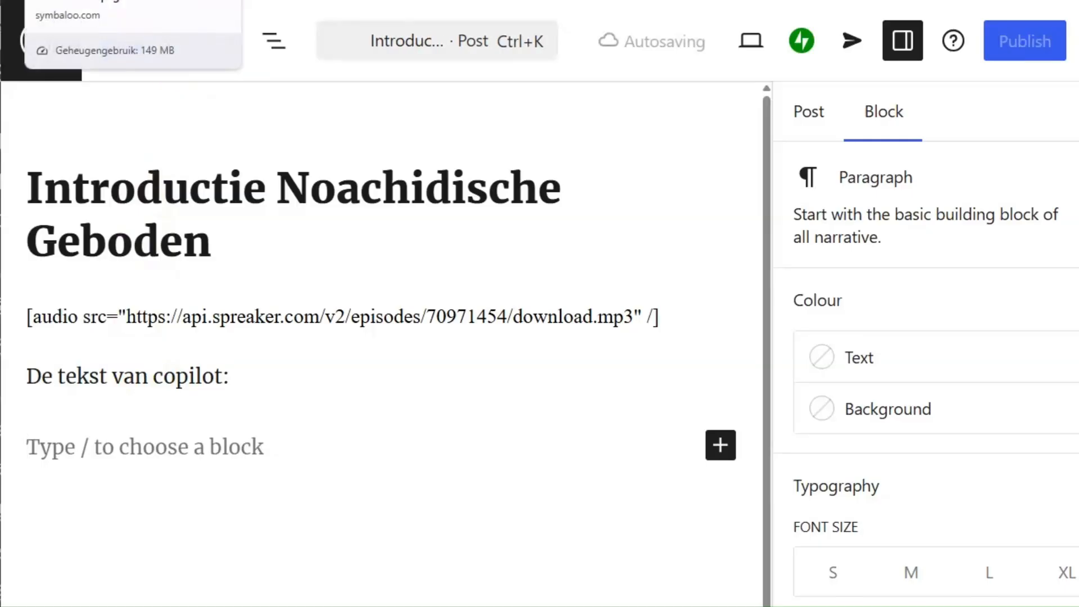
# Switch to Copilot through the Symbaloo start page and copy the essay from the conversation on "De Barmhartigheden van Paul...".
pyautogui.click(79, 1)
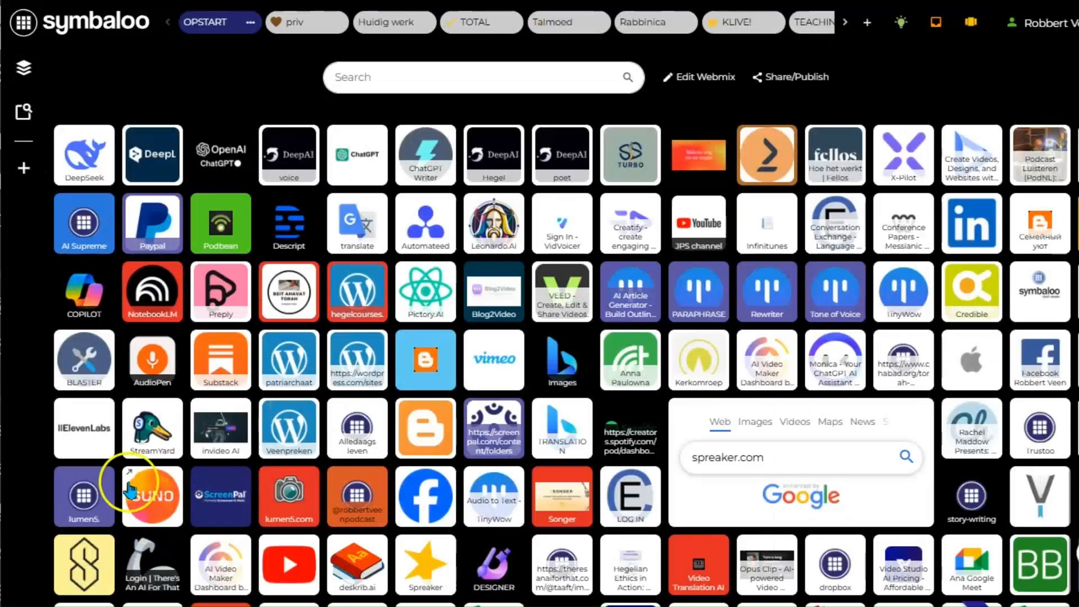
pyautogui.click(87, 295)
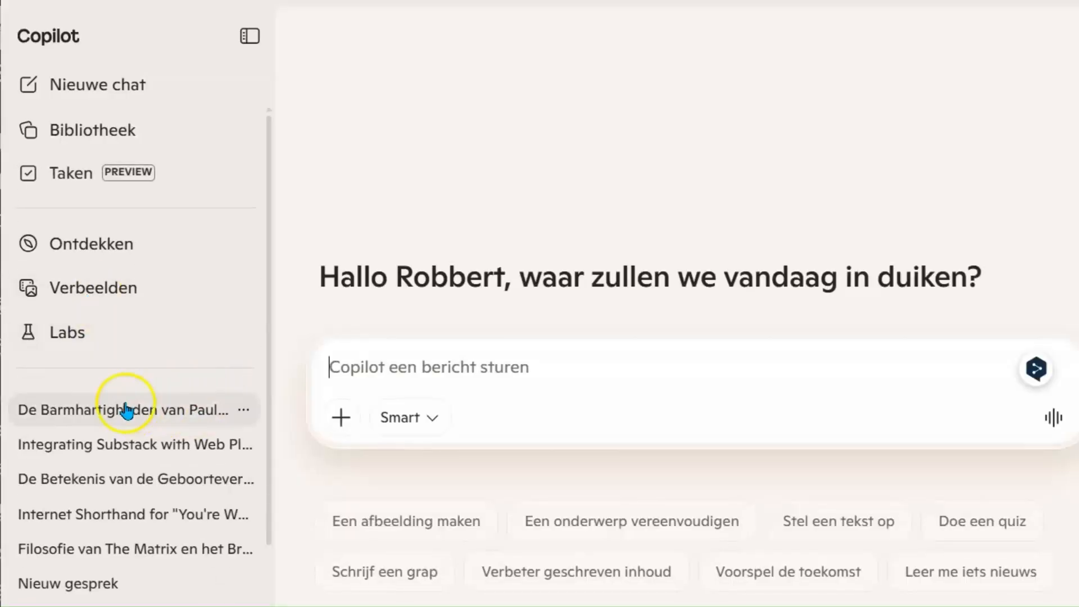
pyautogui.click(125, 408)
pyautogui.scroll(8, 422, 365)
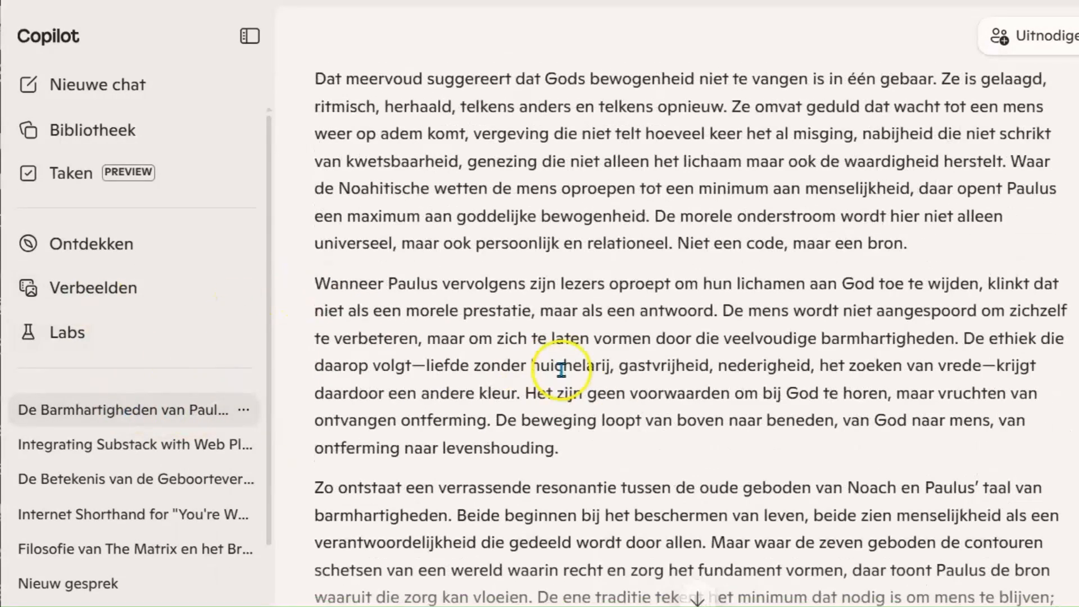
pyautogui.scroll(-9, 454, 329)
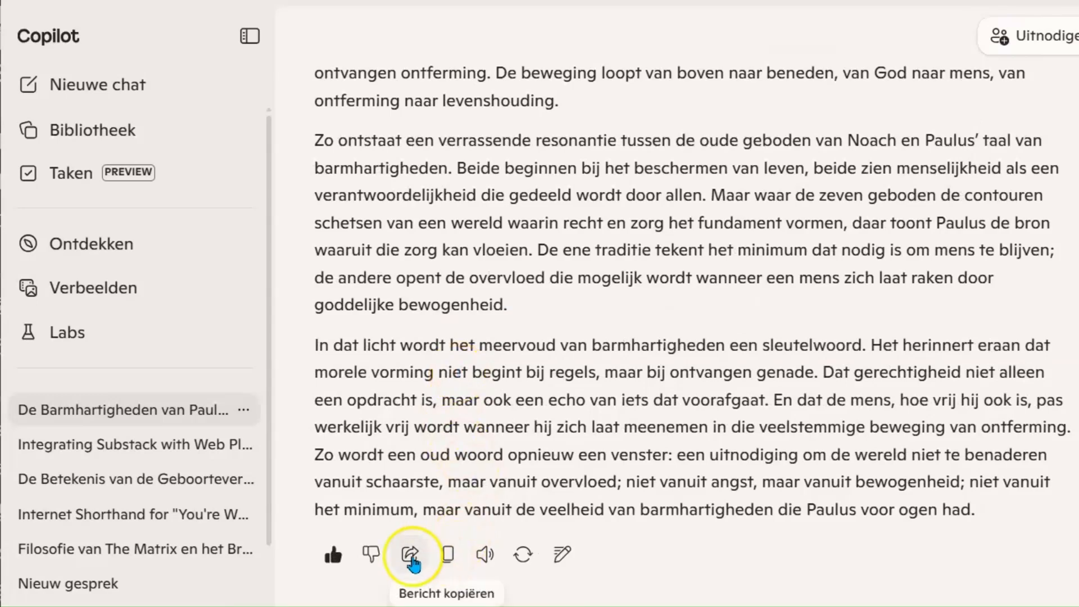
pyautogui.click(447, 555)
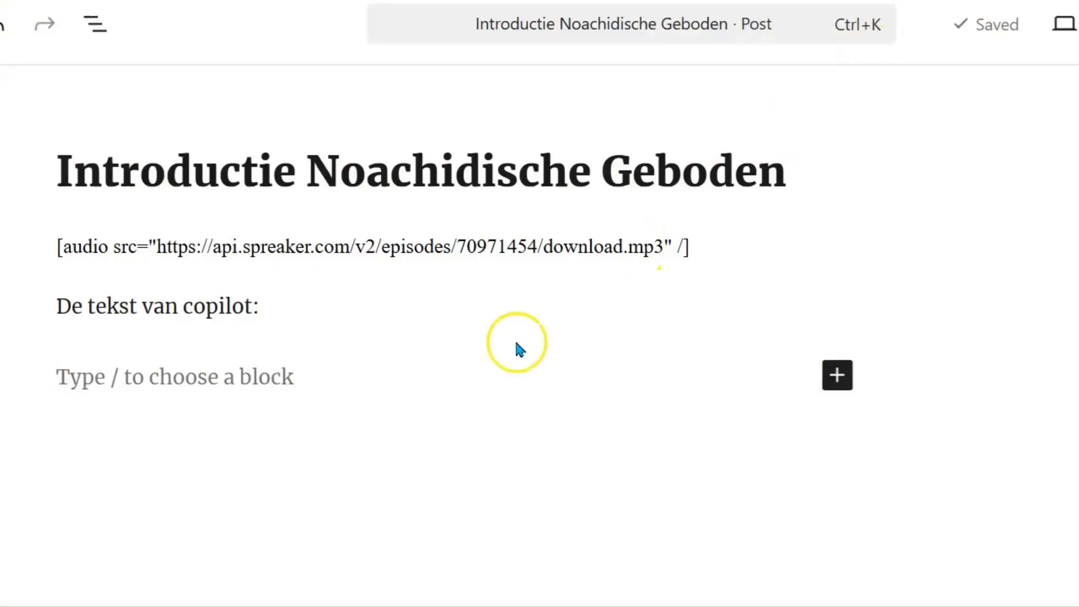
# Paste the copied essay into the WordPress post below the line "De tekst van copilot:" and look over the text.
pyautogui.click(73, 374)
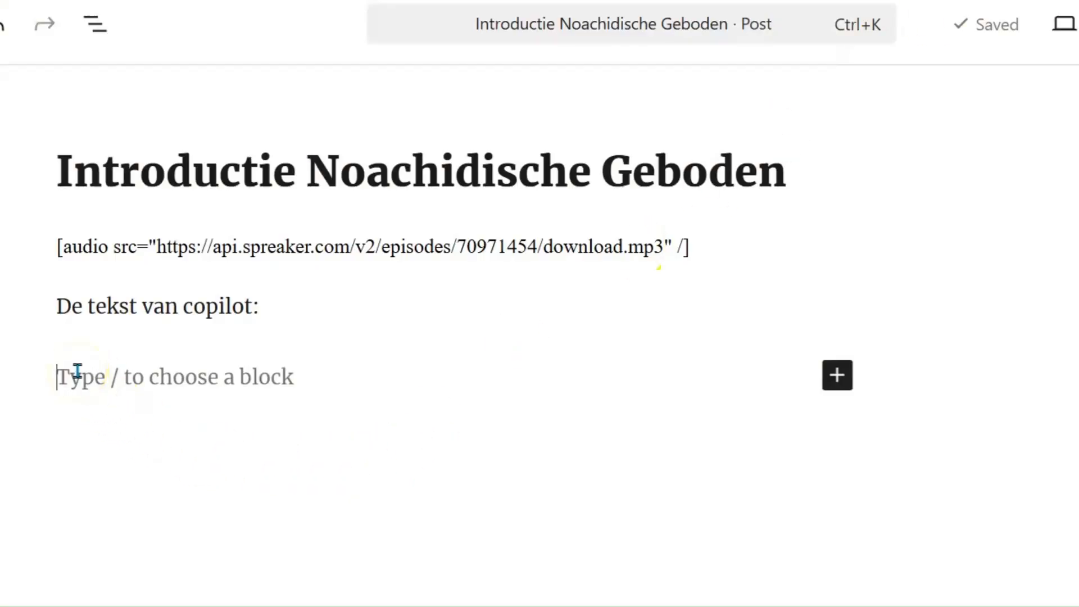
pyautogui.hotkey('ctrl', 'v')
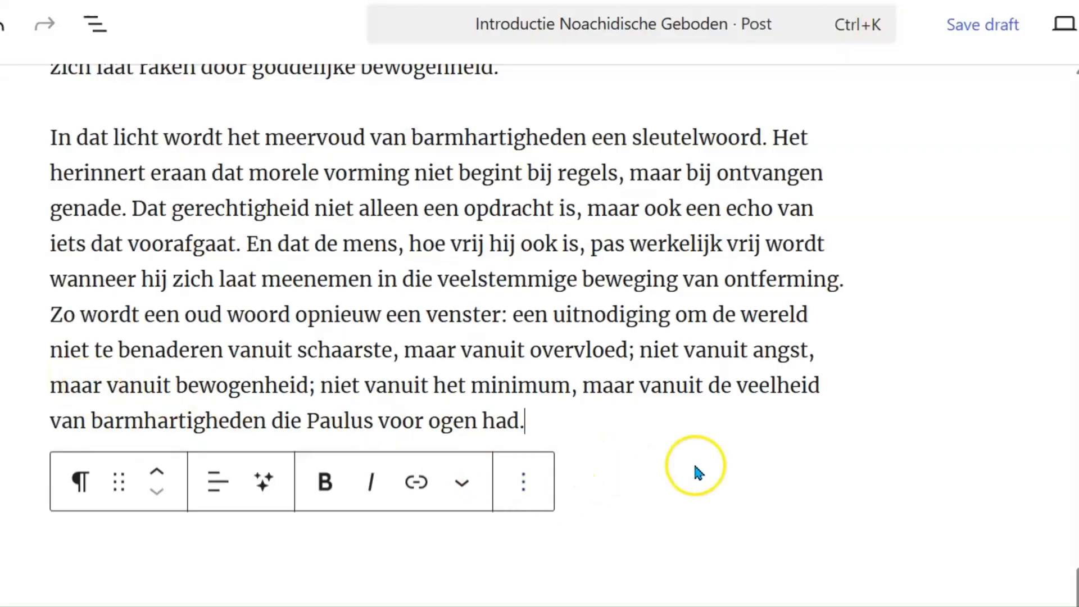
pyautogui.scroll(10, 679, 422)
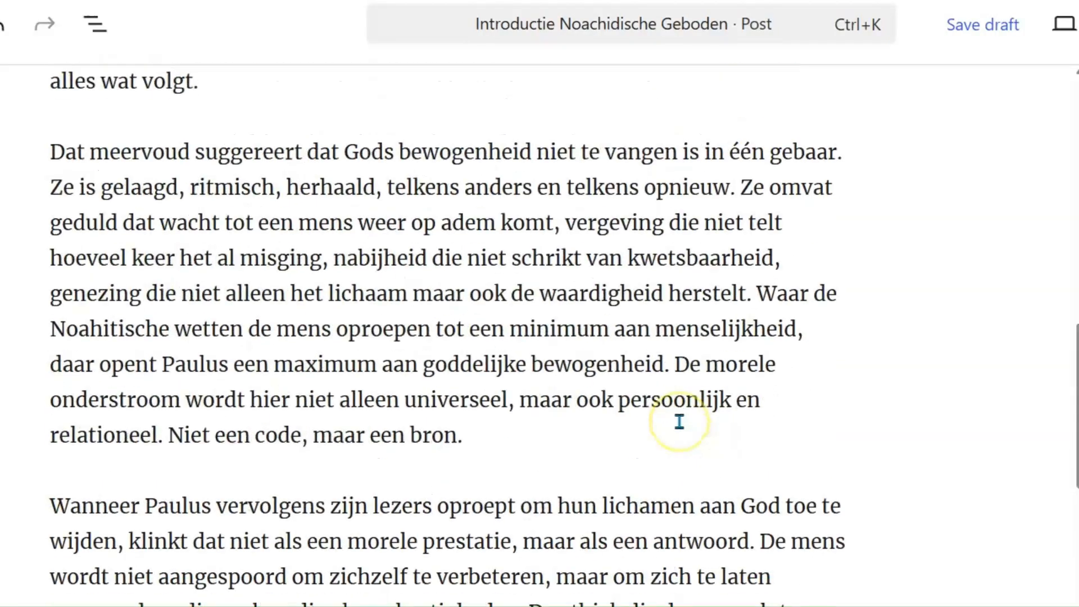
pyautogui.scroll(9, 679, 421)
pyautogui.scroll(5, 679, 422)
pyautogui.scroll(-5, 679, 422)
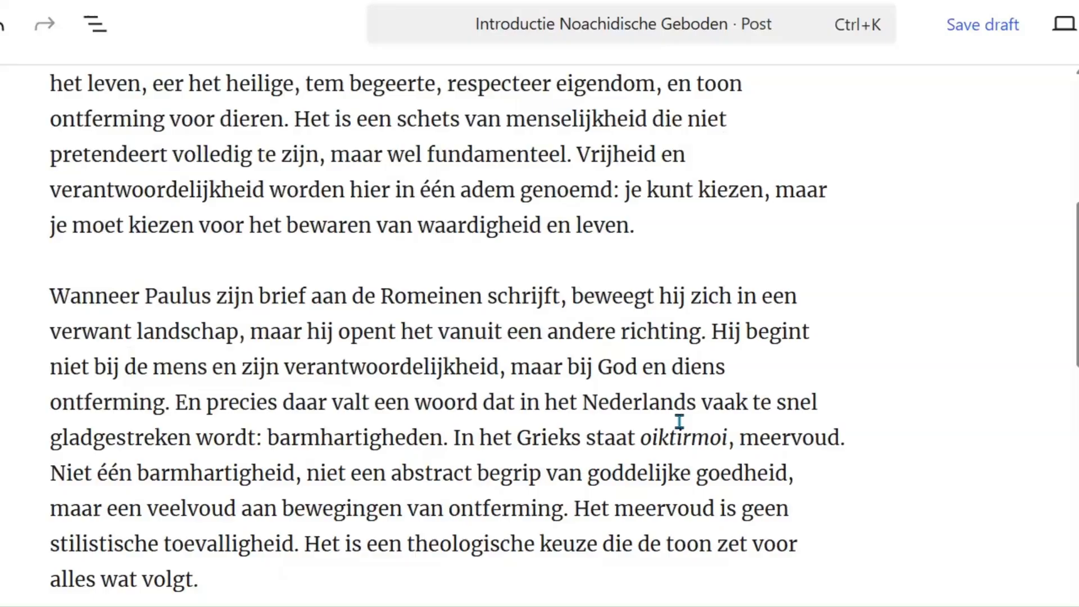
# Insert "Natuurlijk is het meervoud ook te danken aan het feit dat Paulus het Hebreeuws kent" after the sentence ending "in één gebaar.".
pyautogui.scroll(-9, 680, 421)
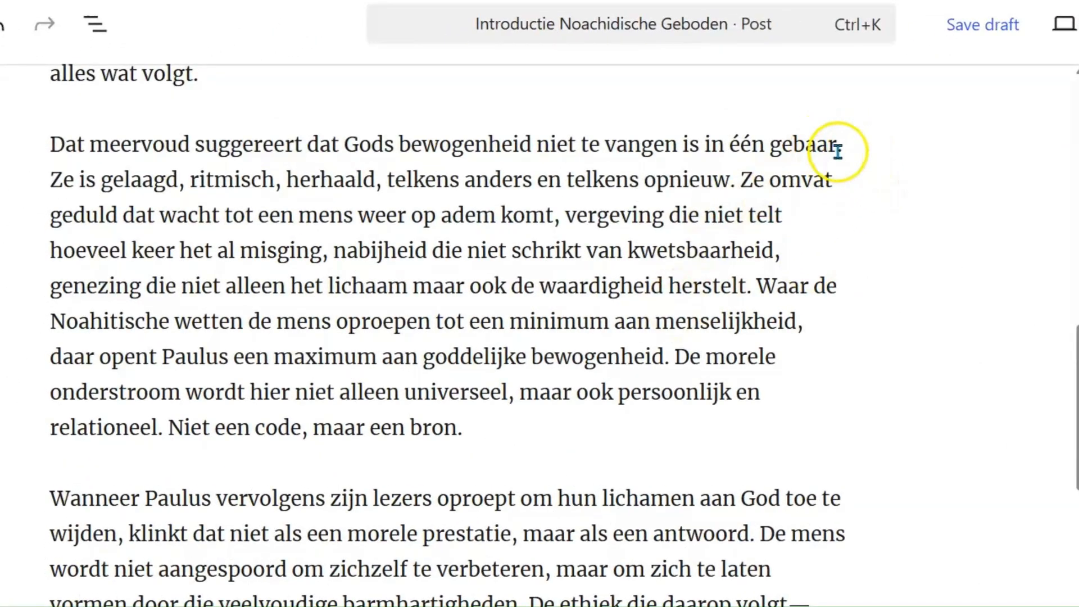
pyautogui.click(52, 180)
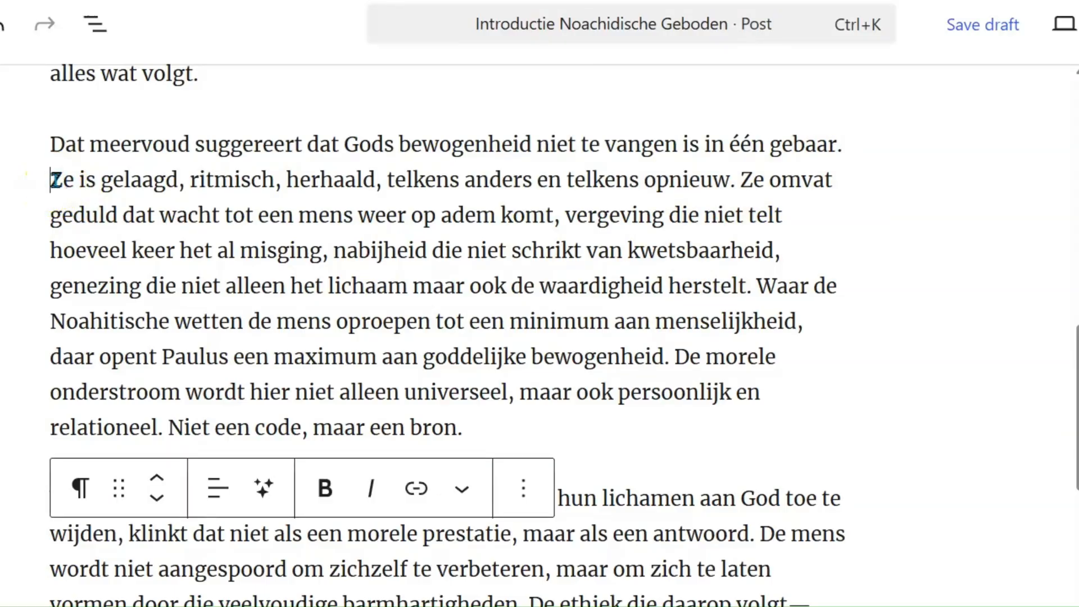
pyautogui.write('Natuurlijk ')
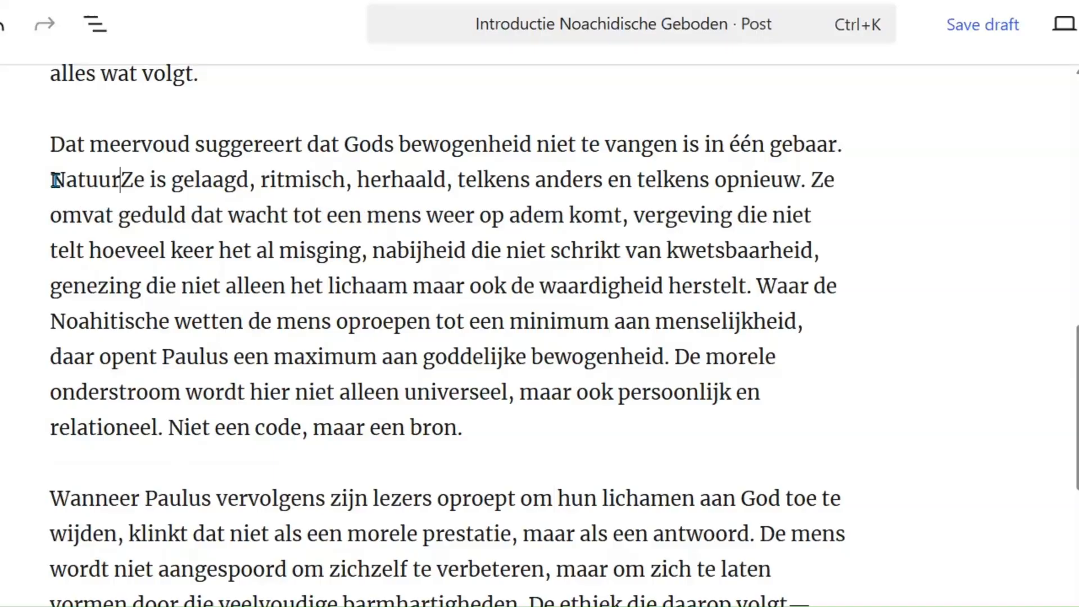
pyautogui.write('is het meerv')
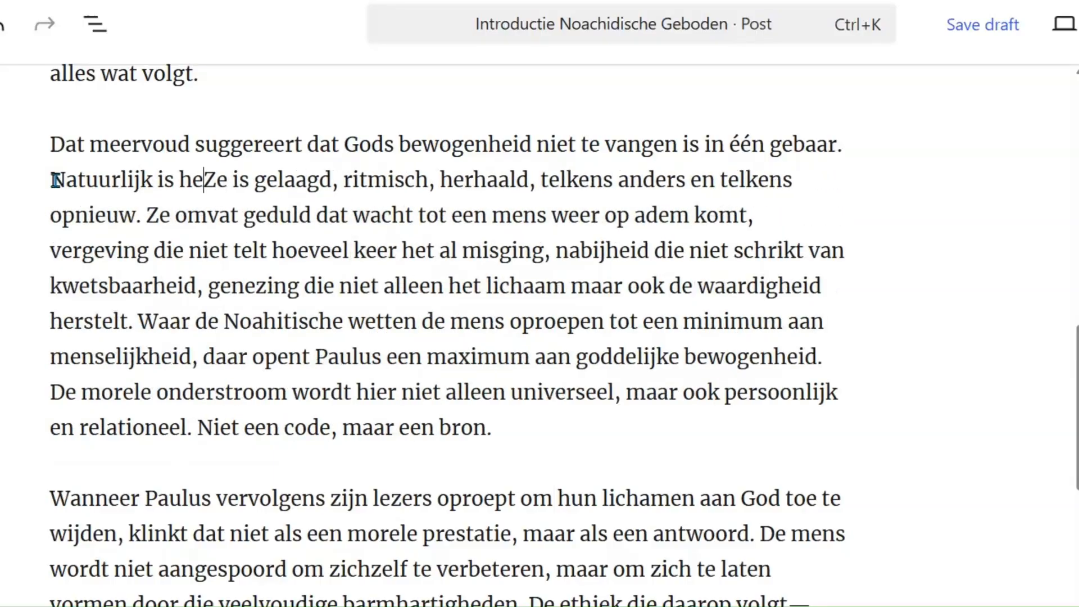
pyautogui.write('oud ook te da')
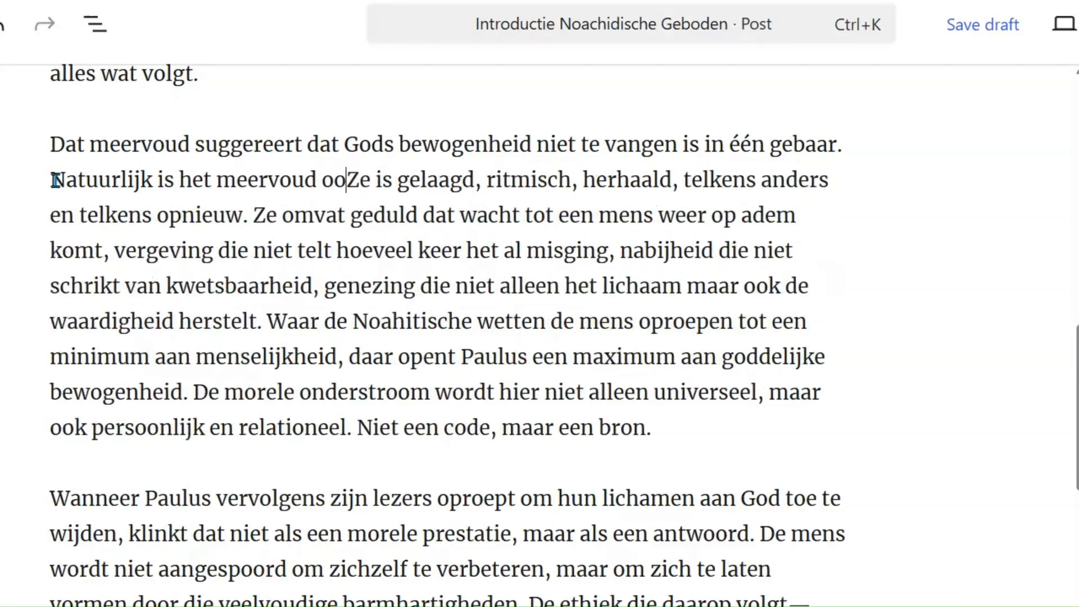
pyautogui.write('nken aan het')
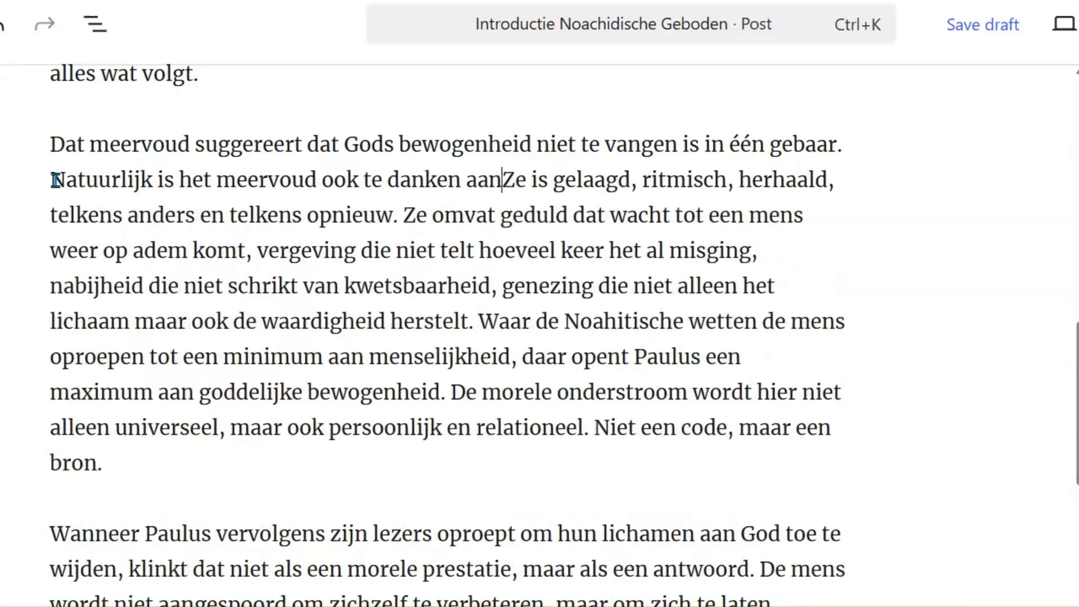
pyautogui.write(' feit dat ')
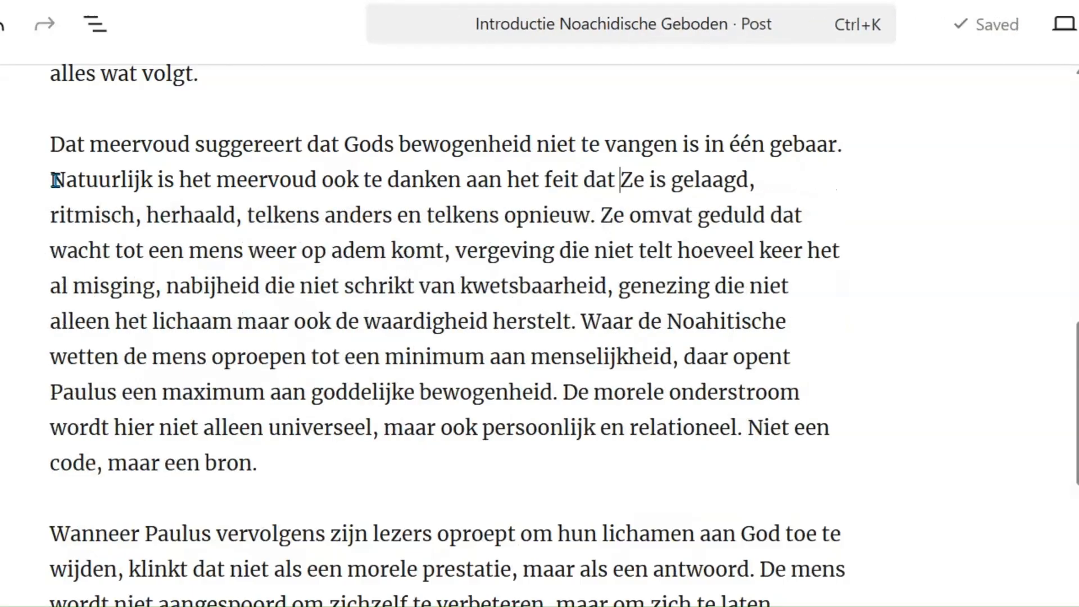
pyautogui.write('Paulus ')
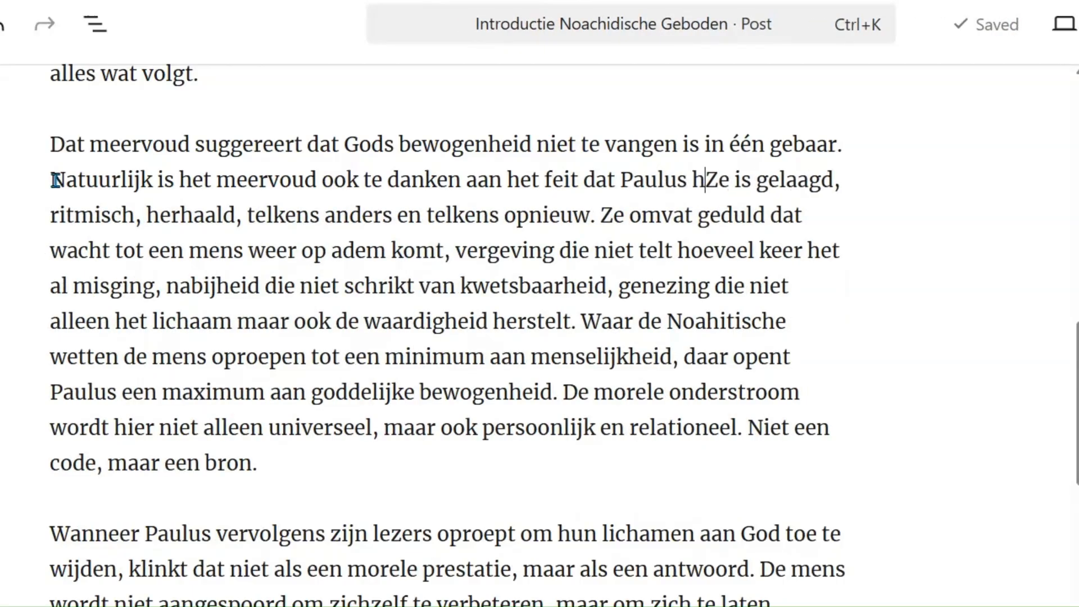
pyautogui.write('het Hebreeuws kent')
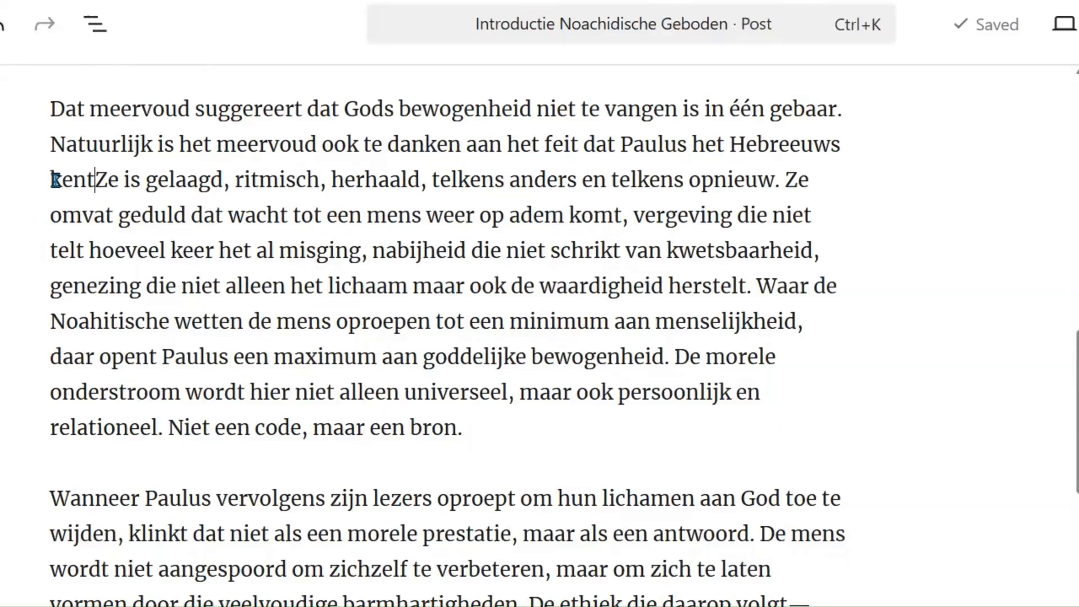
# Complete the inserted sentence with ": rachamim, barmhartigheid in het Hebreeuws, is ook een meervoud." and select it to review it.
pyautogui.write(': racham')
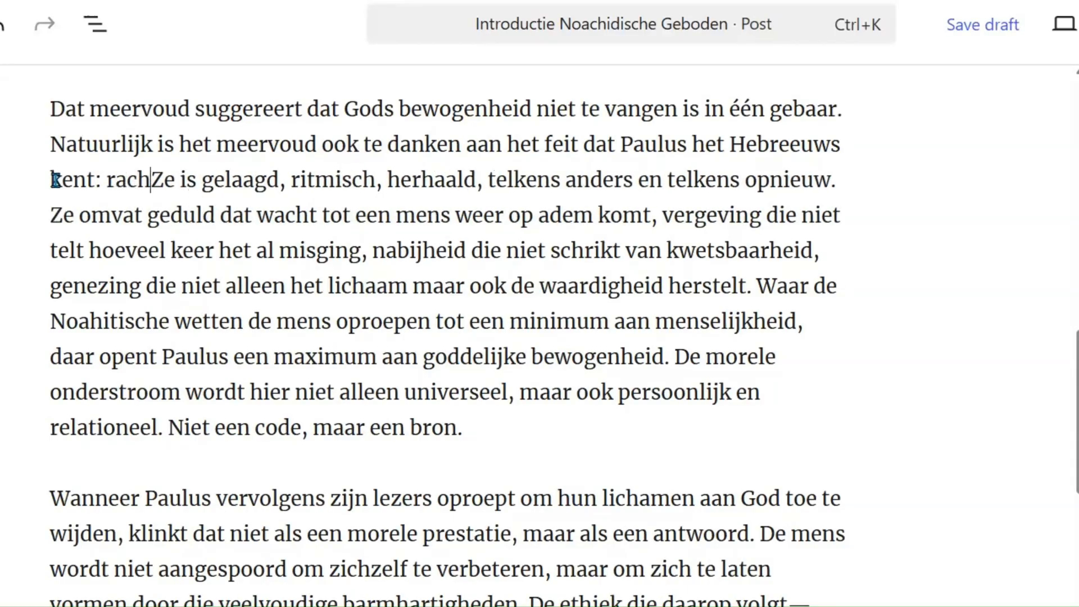
pyautogui.write('im, Ze is gelaagd, ritmisch, herhaald, telken')
pyautogui.press('BackSpace')
pyautogui.write('barmhartigheid ')
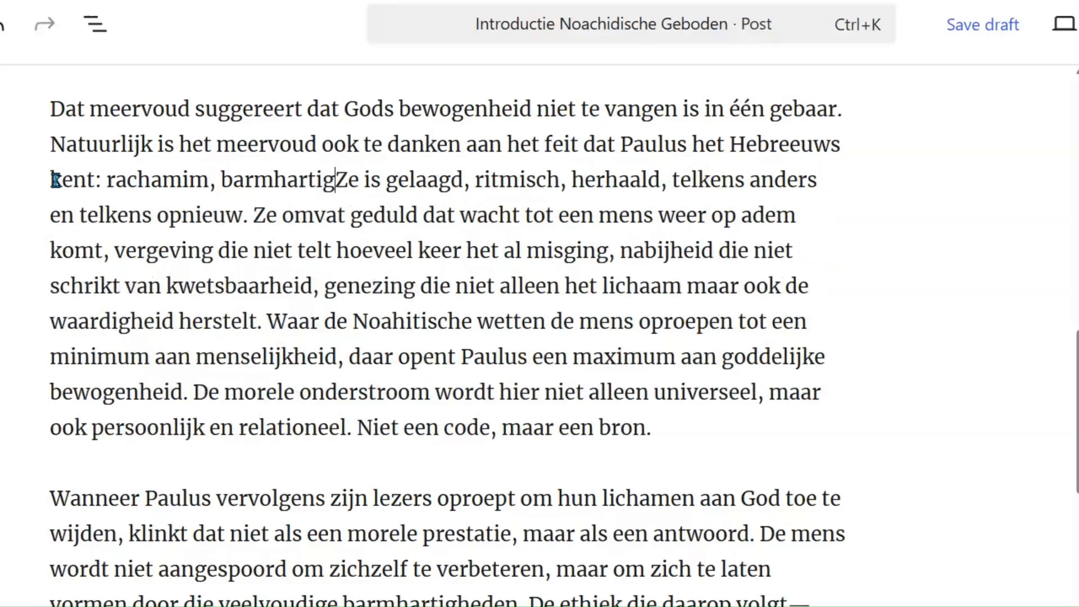
pyautogui.write('in het H')
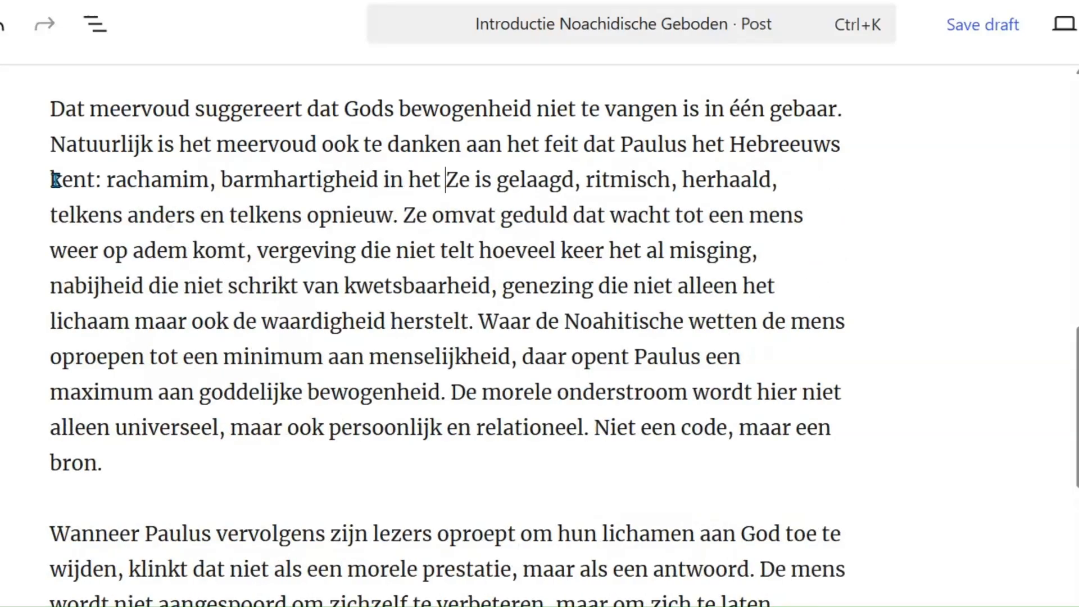
pyautogui.write('ebreeuws, is ')
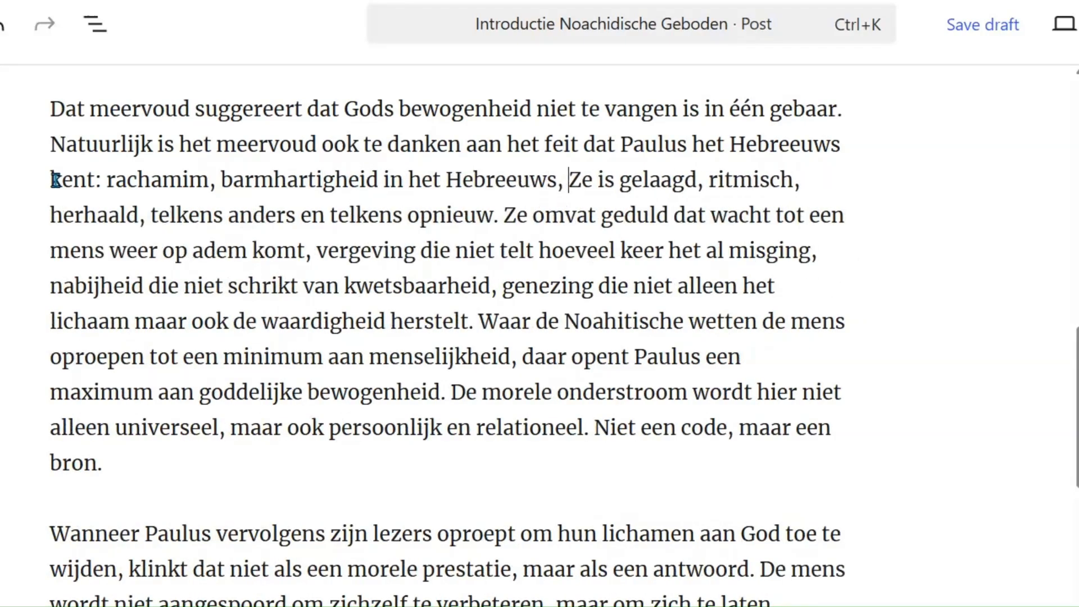
pyautogui.write('ook een ')
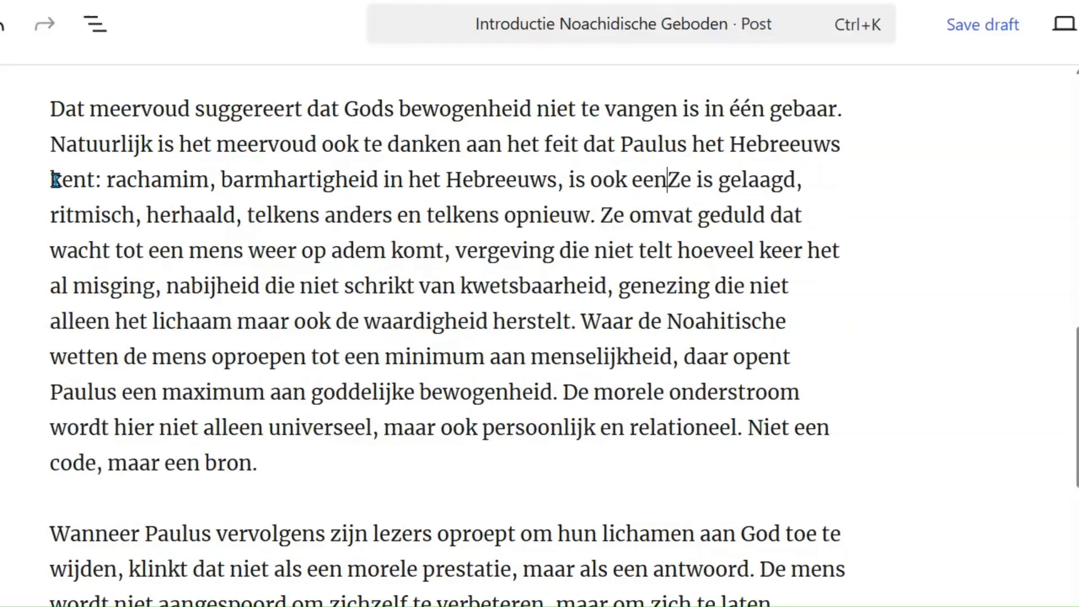
pyautogui.write('meervoud.')
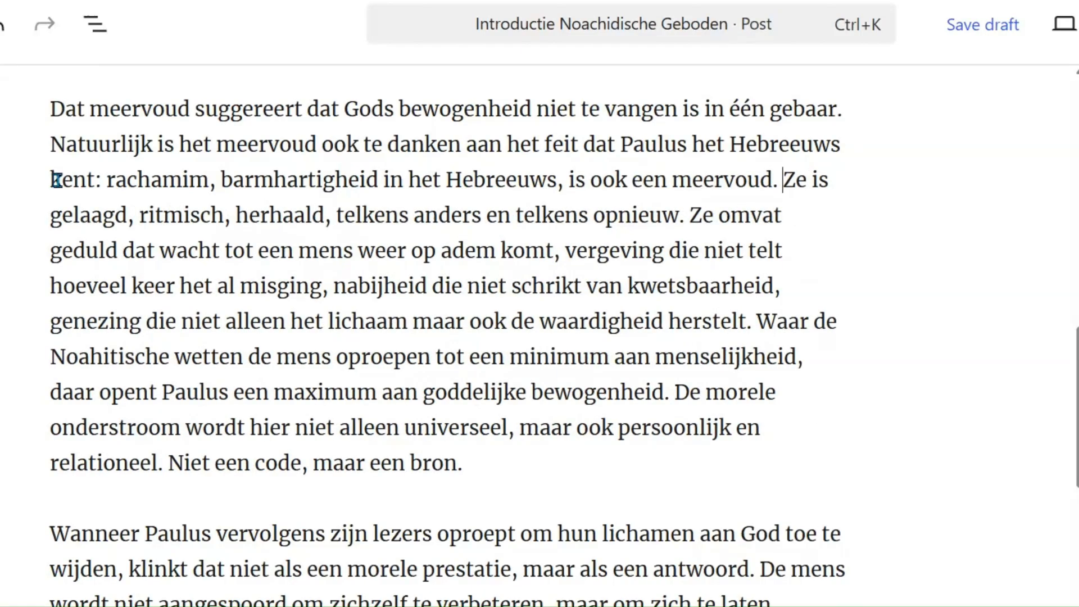
pyautogui.moveTo(51, 145); pyautogui.dragTo(782, 180)
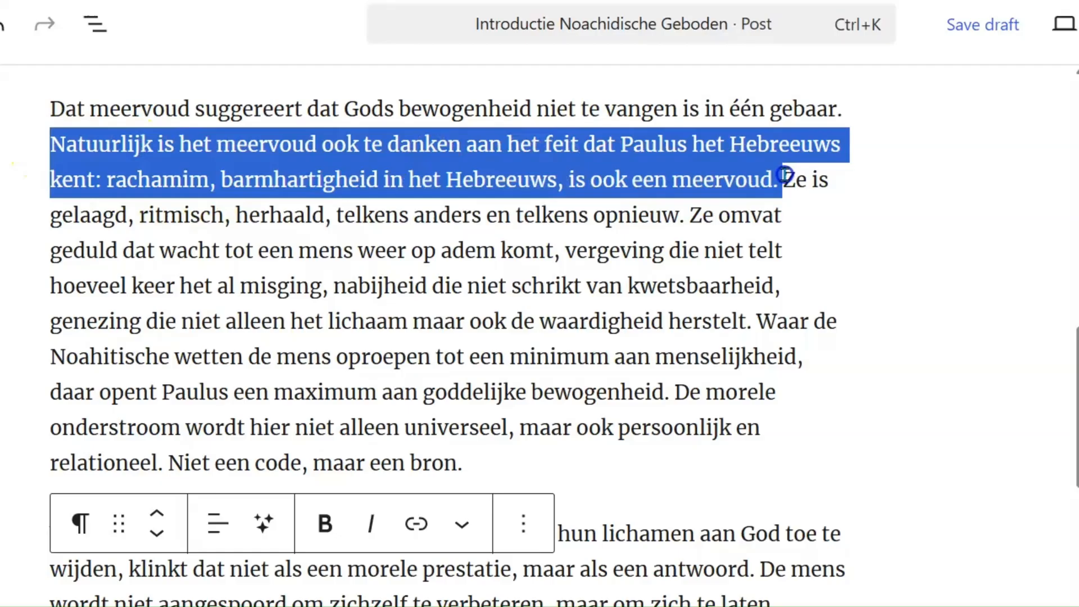
# Add the closing line "Na redactie en evt. toevoeging van andere citaten:" as a new paragraph at the end of the post.
pyautogui.click(563, 332)
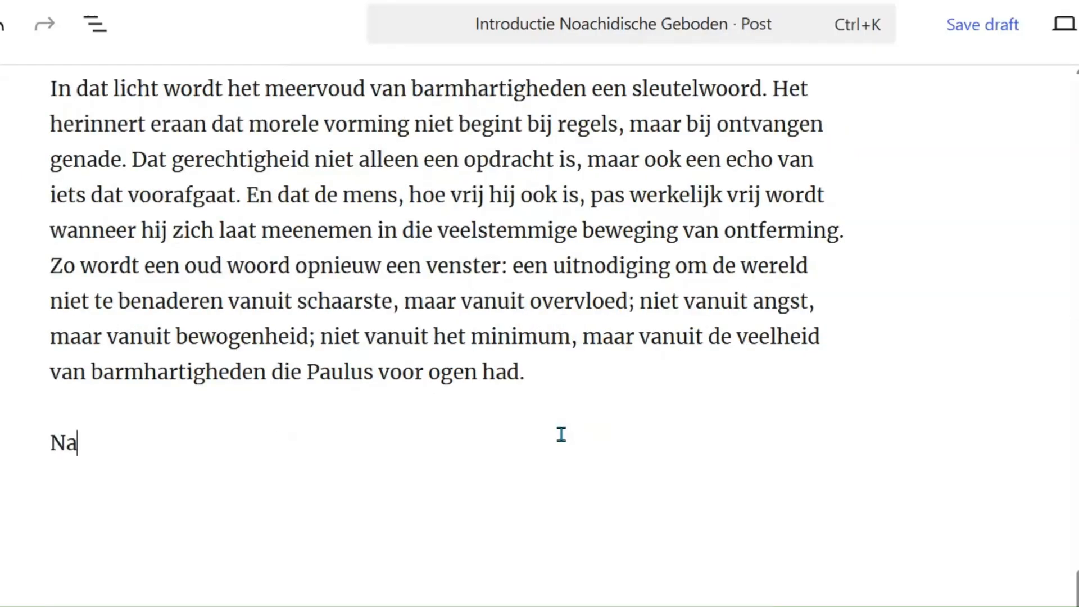
pyautogui.write('redactie e')
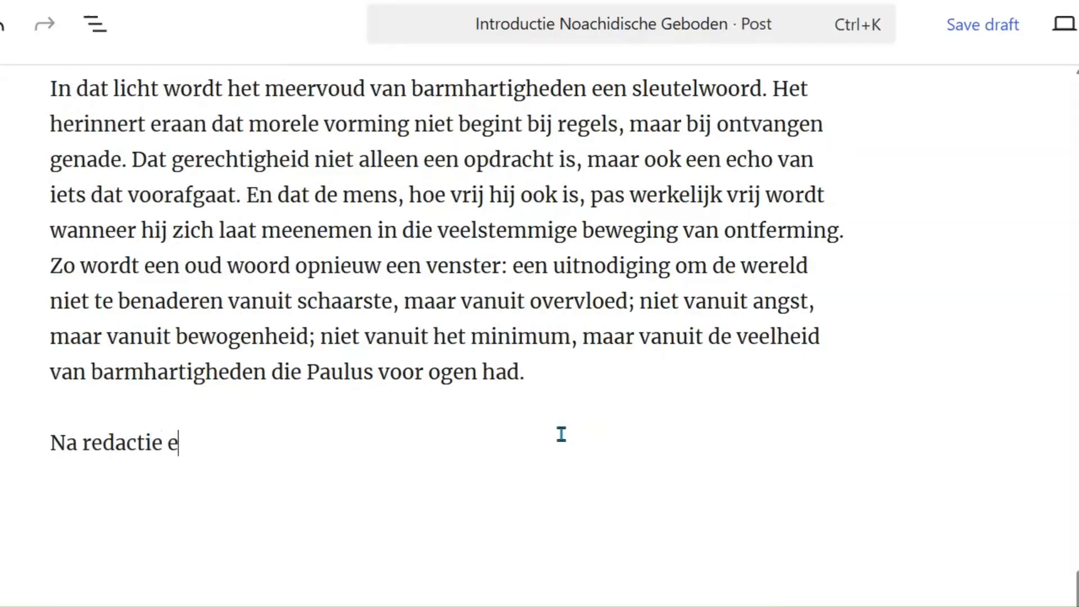
pyautogui.write('n evt. toevoeg')
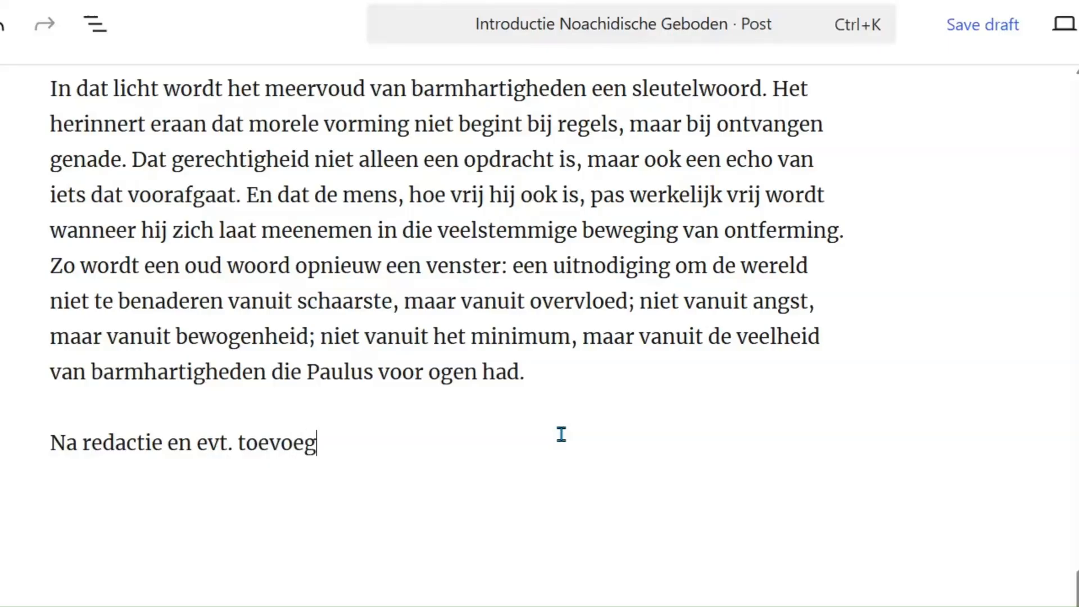
pyautogui.write('ing van andere citaten:')
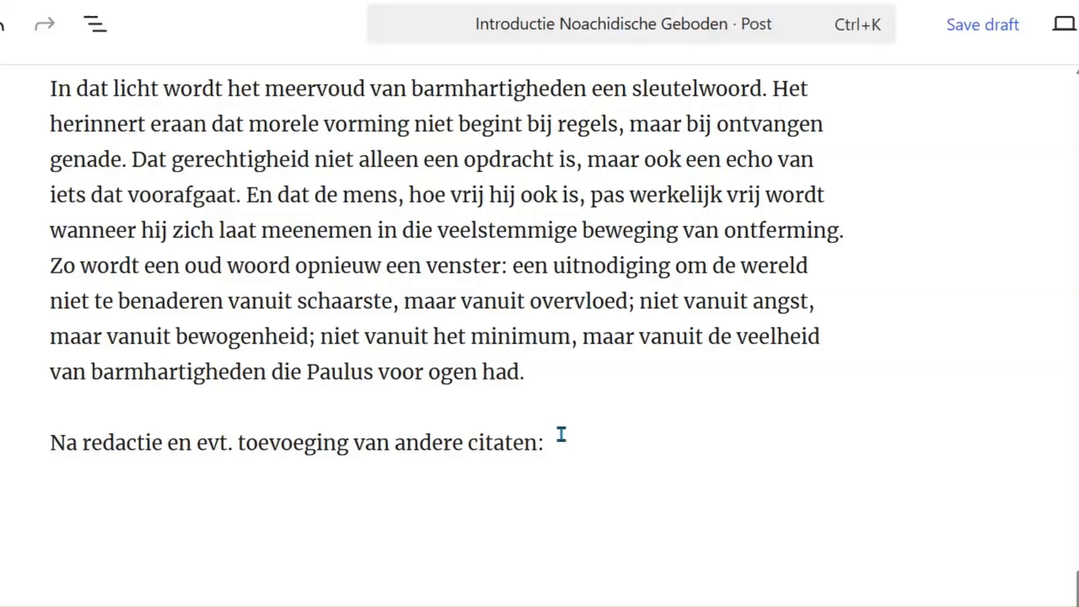
pyautogui.click(562, 436)
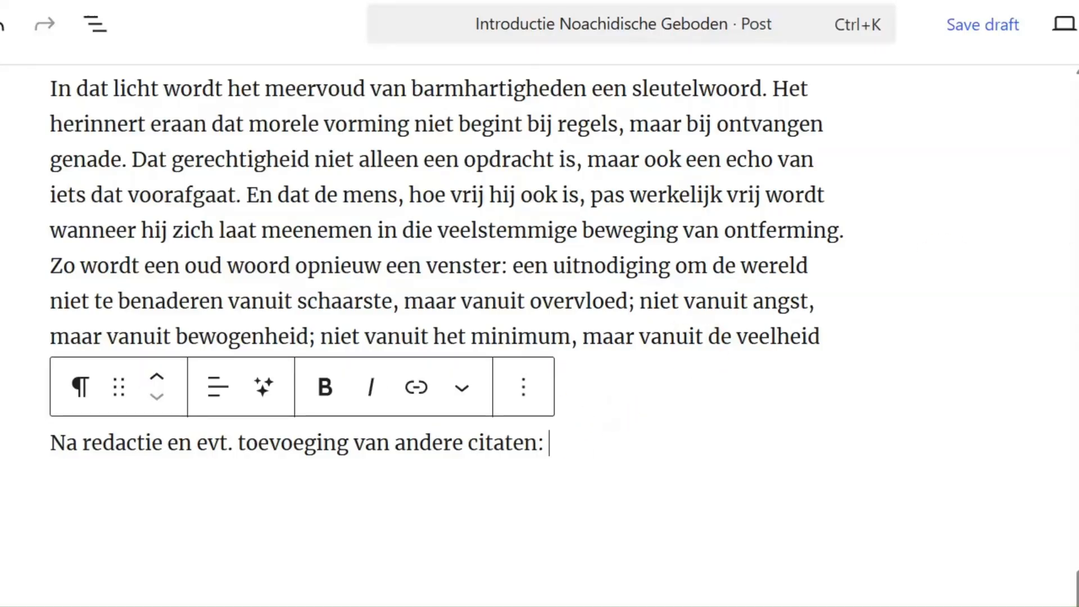
# Dismiss the social sharing confirmation, set the post's visibility to Private and publish it.
pyautogui.press('super+Down')
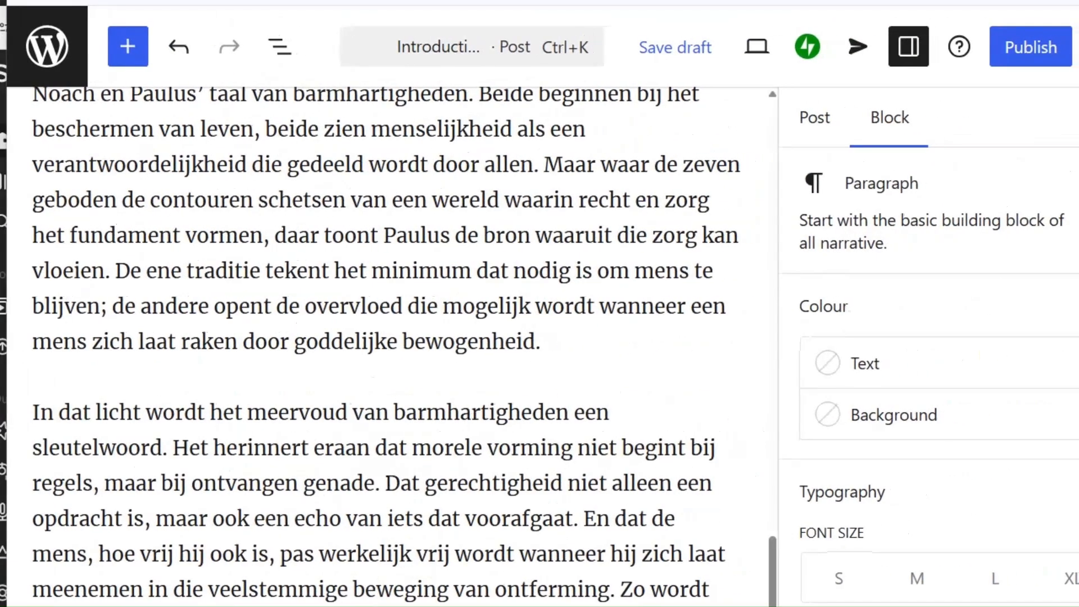
pyautogui.click(1027, 48)
pyautogui.click(1027, 47)
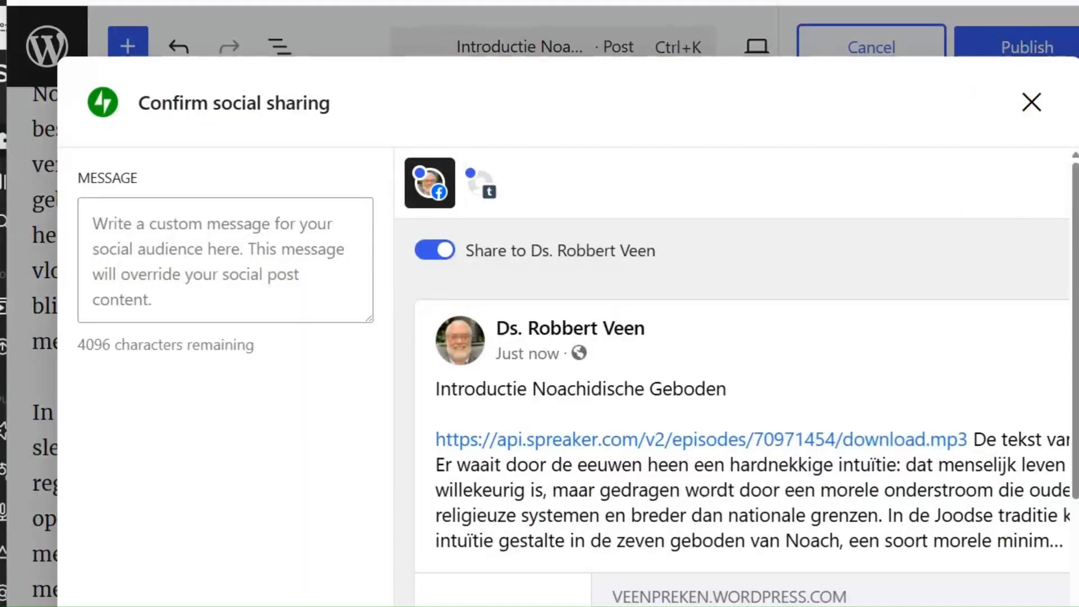
pyautogui.press('Escape')
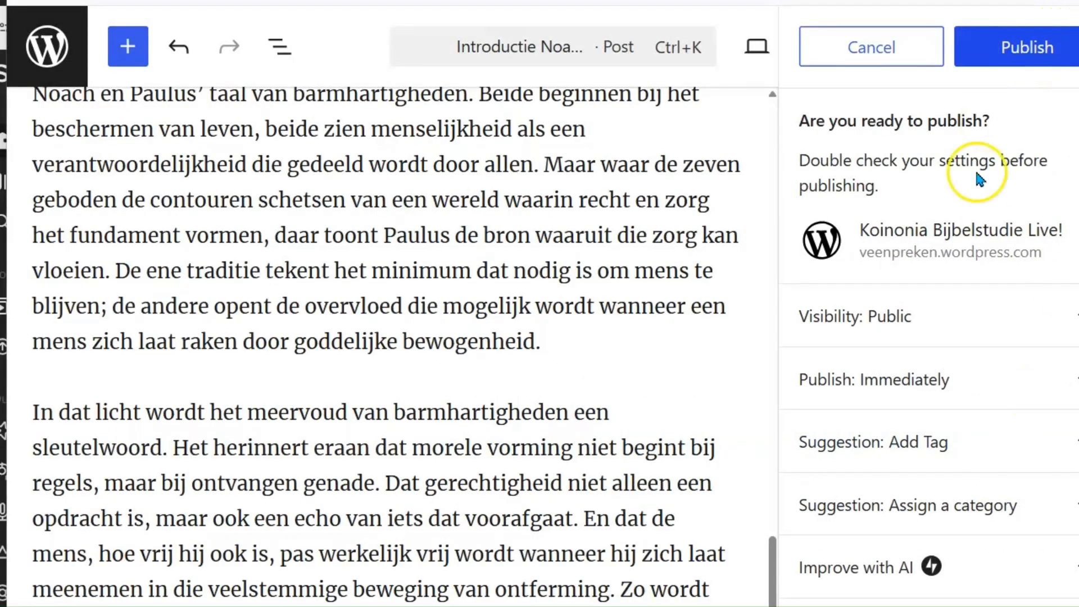
pyautogui.click(865, 314)
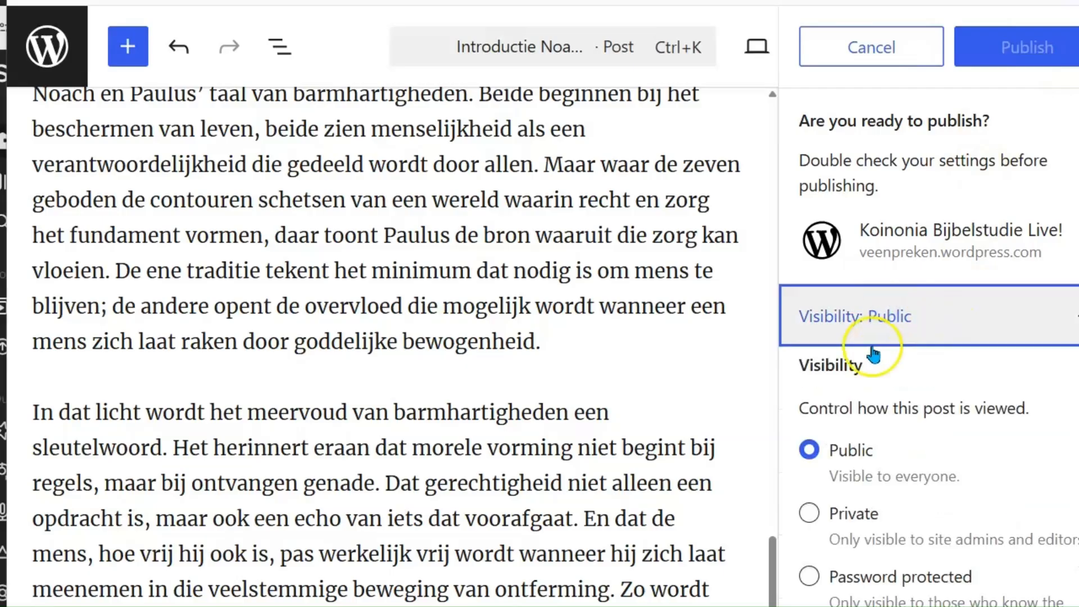
pyautogui.click(809, 512)
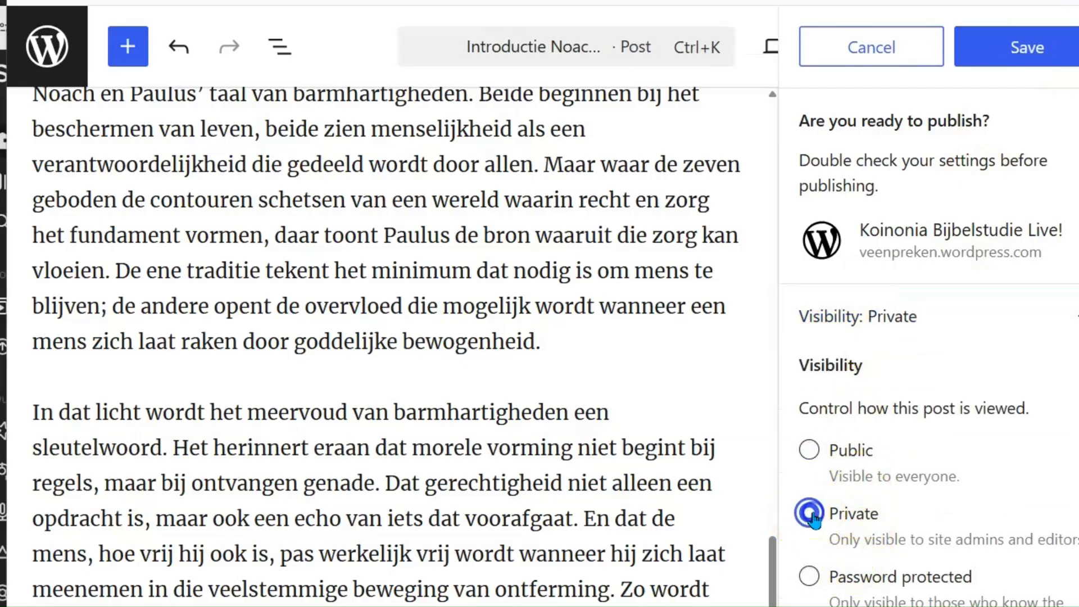
pyautogui.click(1022, 46)
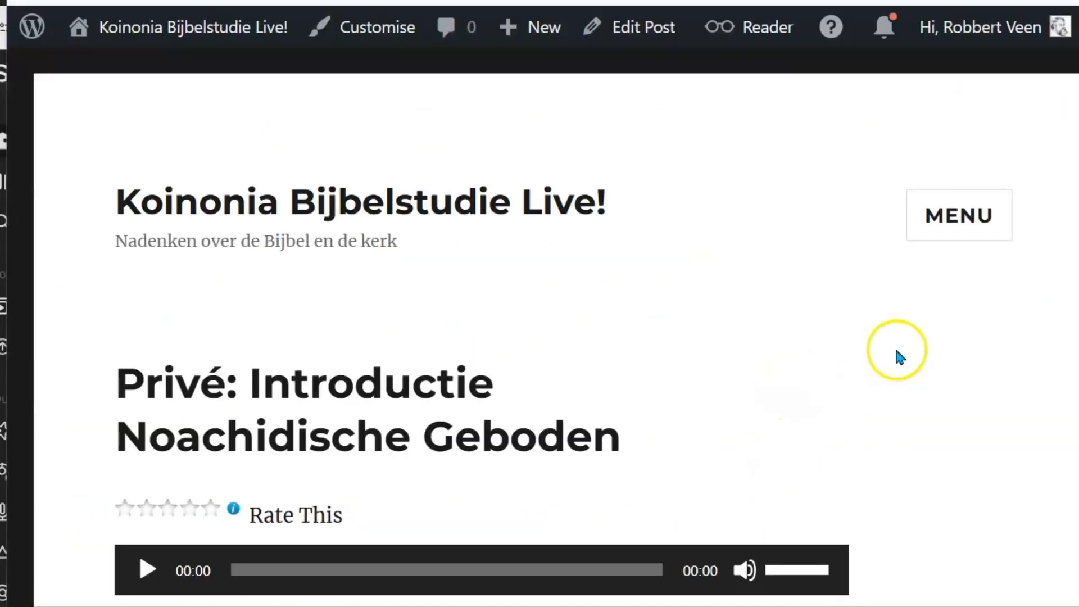
# Check the published post by briefly playing its audio and looking through the text down to the closing line.
pyautogui.scroll(-4, 897, 353)
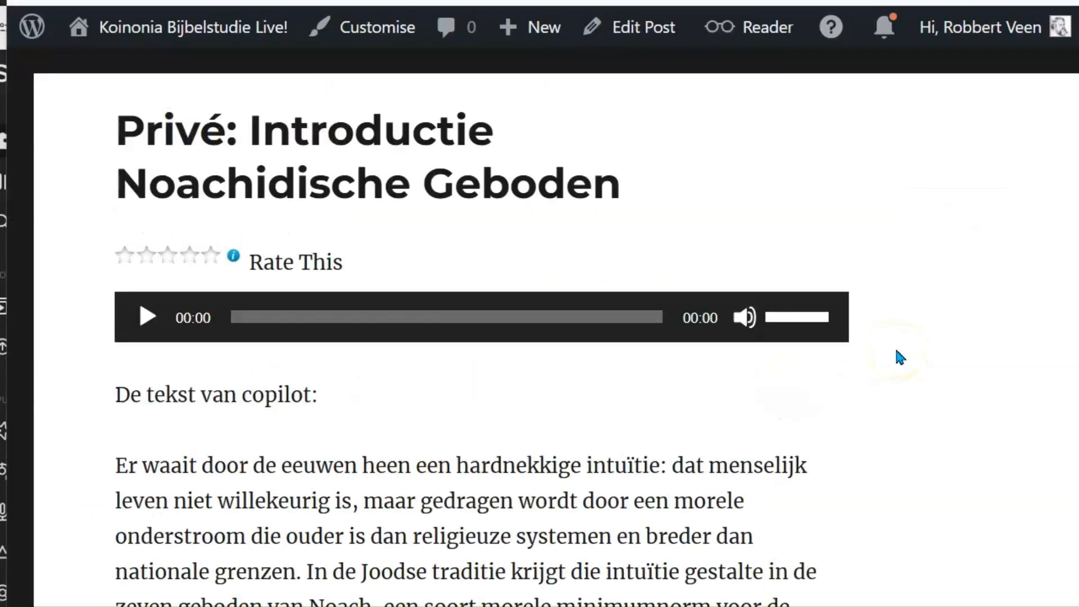
pyautogui.click(147, 318)
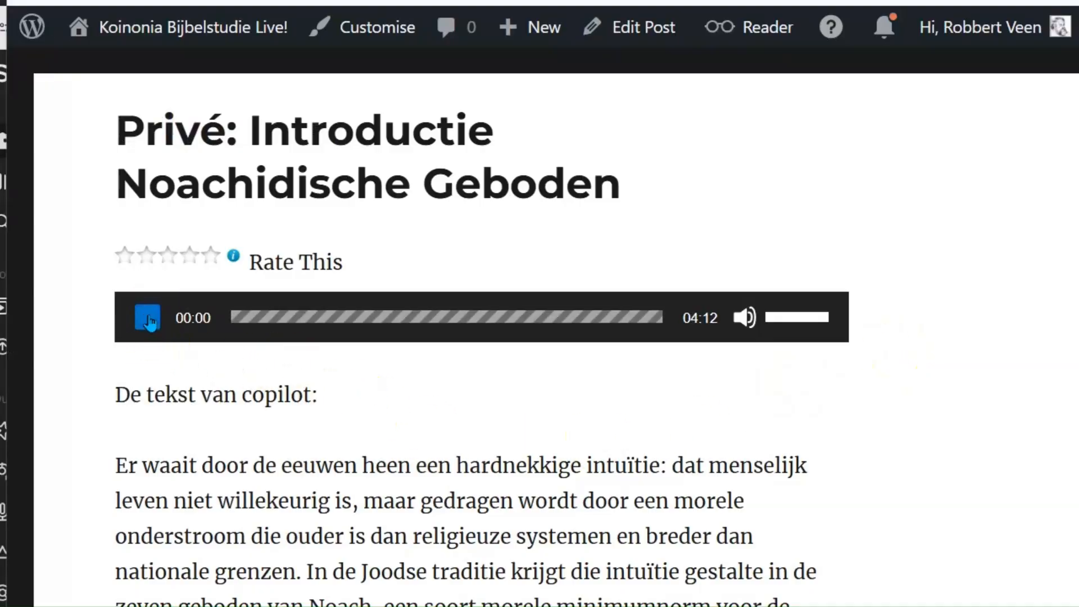
pyautogui.click(400, 460)
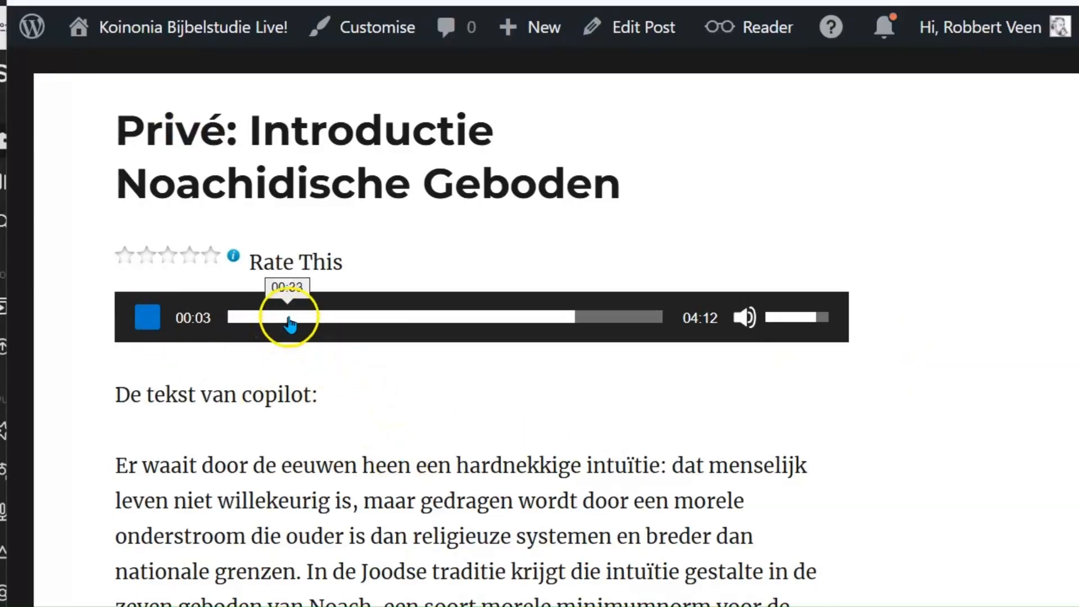
pyautogui.click(151, 324)
pyautogui.click(679, 353)
pyautogui.scroll(-15, 794, 376)
pyautogui.scroll(-20, 796, 377)
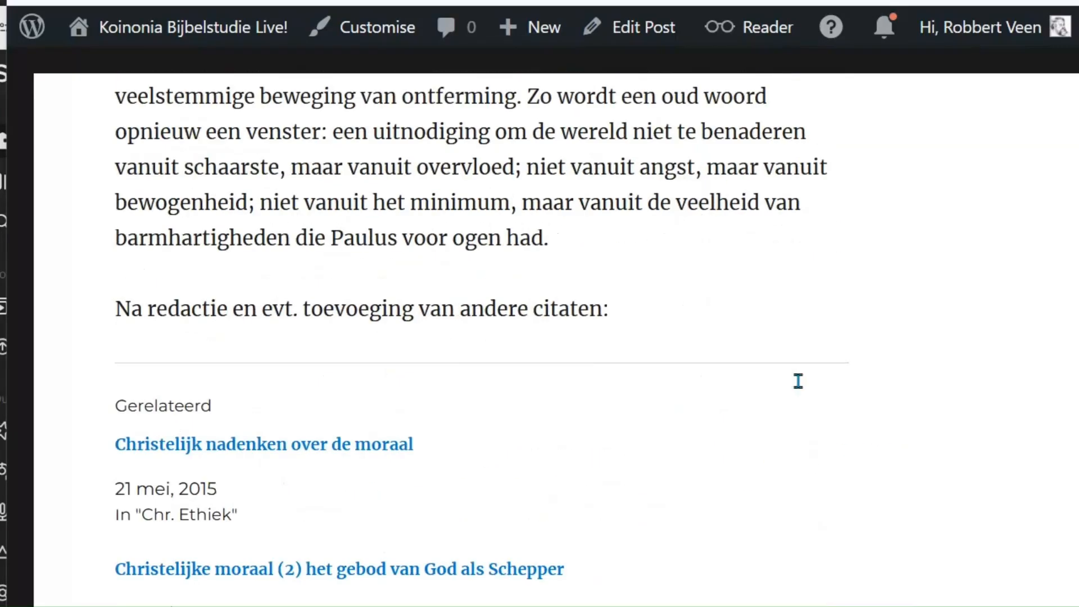
pyautogui.moveTo(798, 383); pyautogui.dragTo(999, 160)
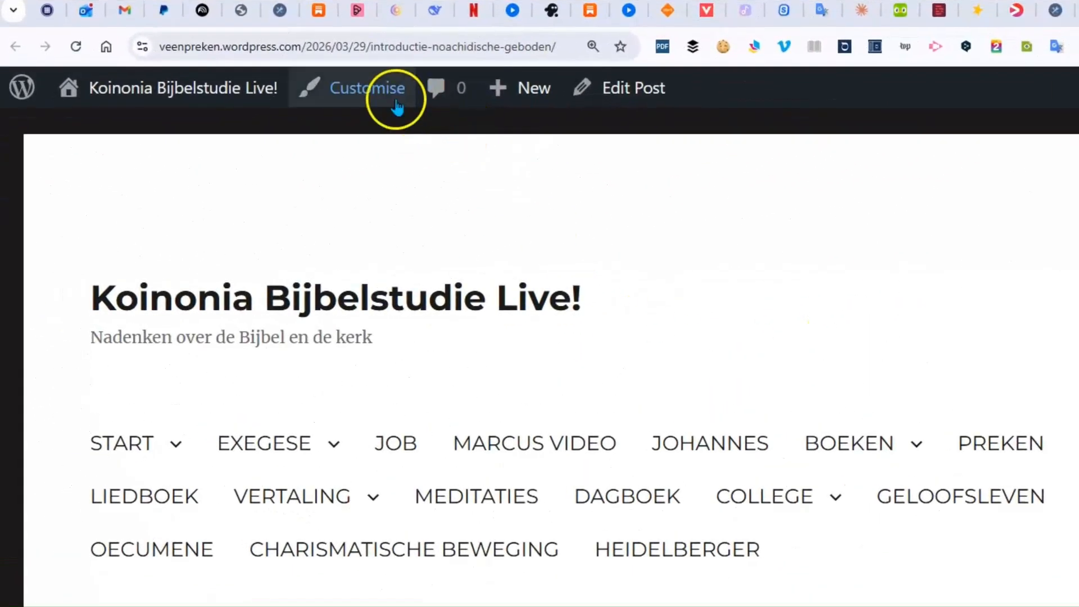
# Copy the web address of the published post.
pyautogui.click(262, 88)
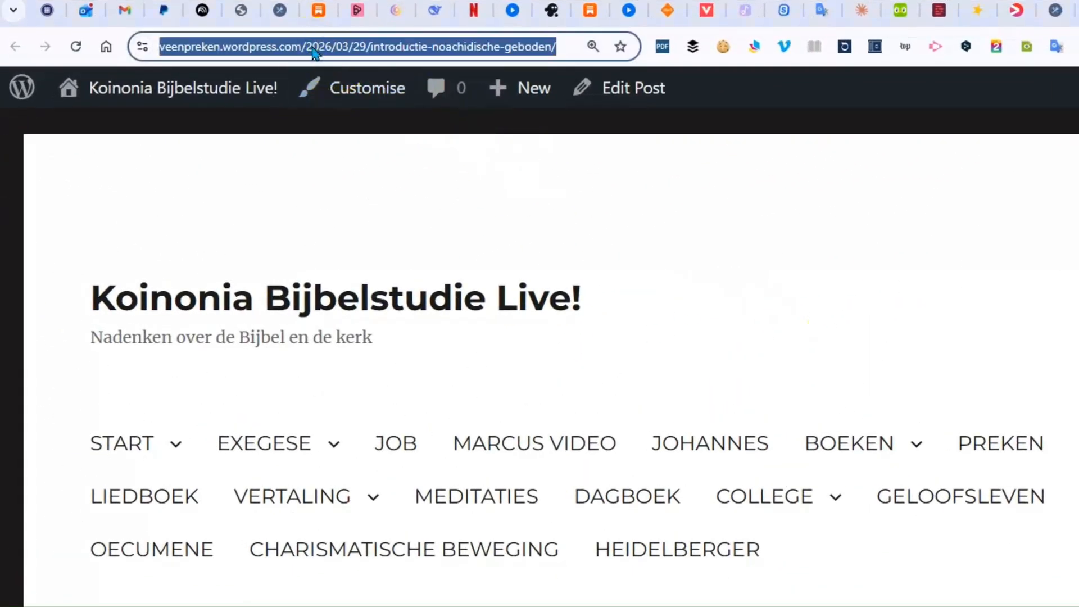
pyautogui.rightClick(313, 49)
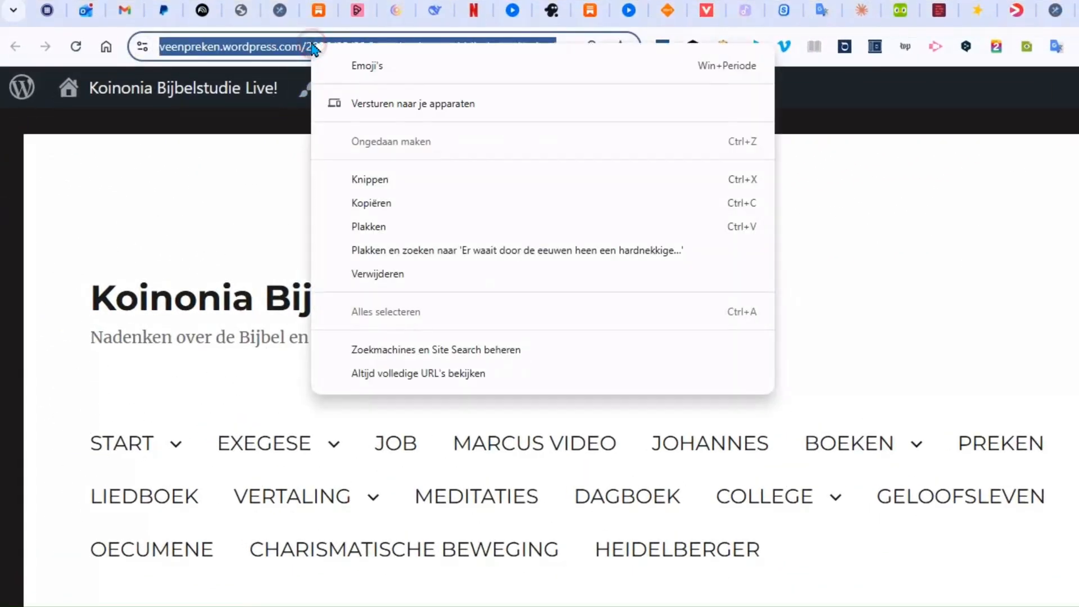
pyautogui.click(390, 203)
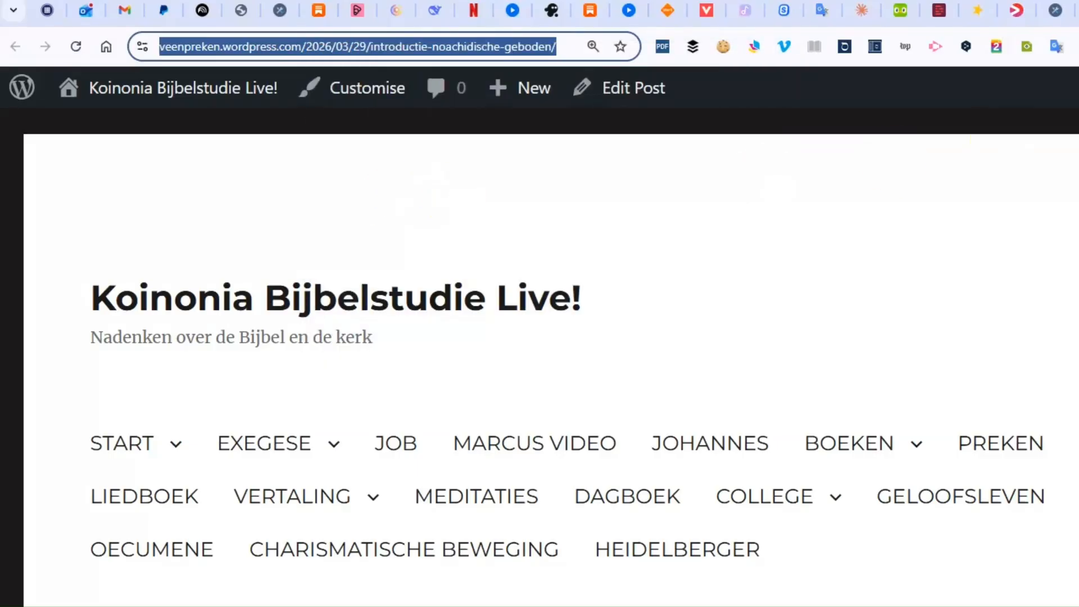
# Switch to Facebook, look through the managed page's posts and open the personal profile of the account.
pyautogui.hotkey('ctrl', 'Tab')
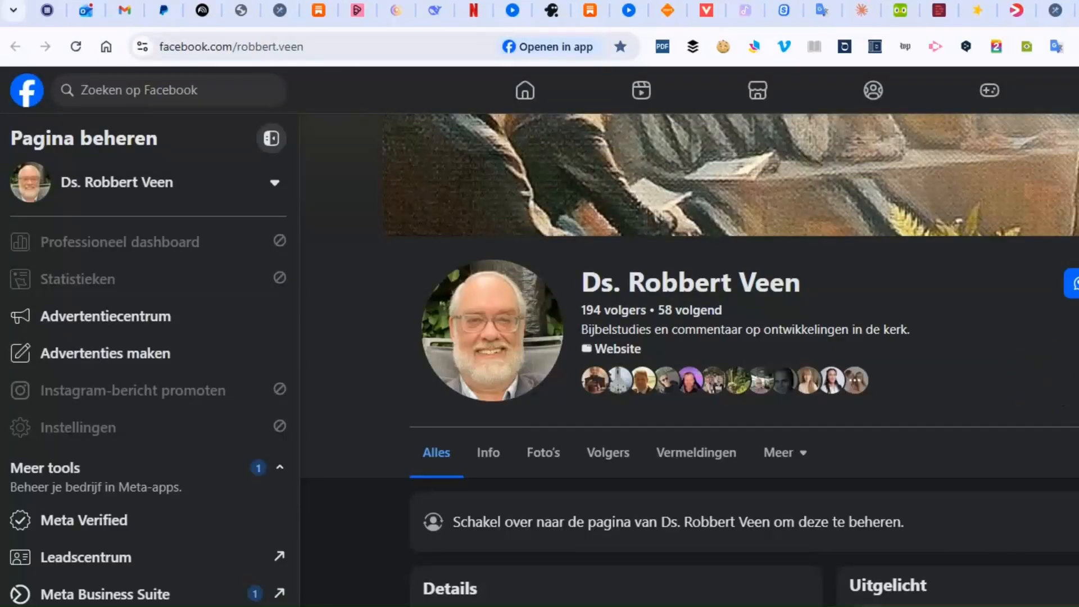
pyautogui.moveTo(1078, 290); pyautogui.dragTo(1071, 290)
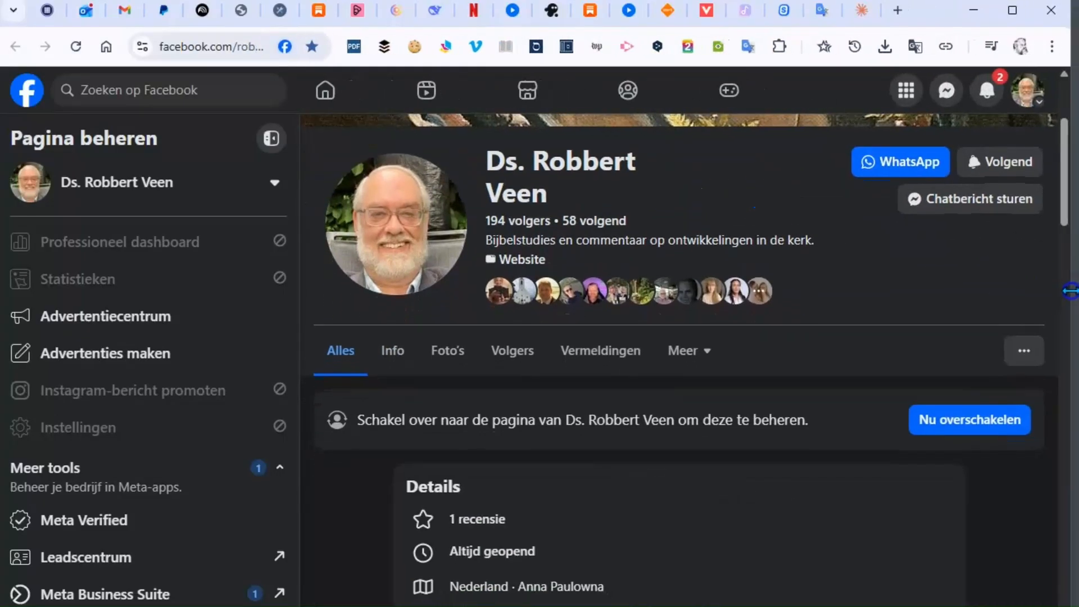
pyautogui.scroll(-10, 740, 470)
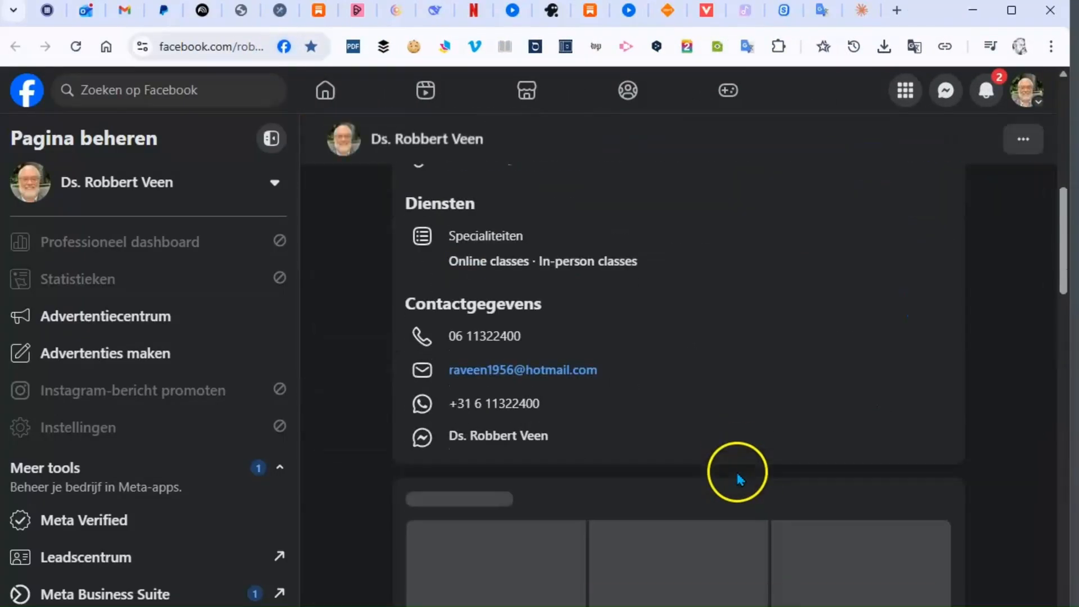
pyautogui.scroll(-15, 739, 479)
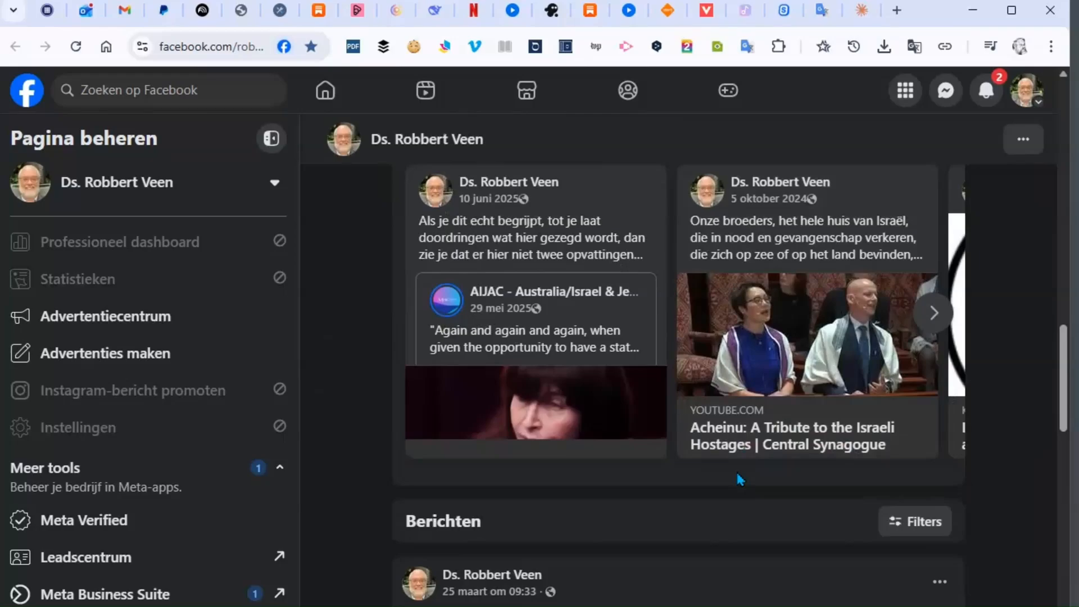
pyautogui.scroll(4, 738, 472)
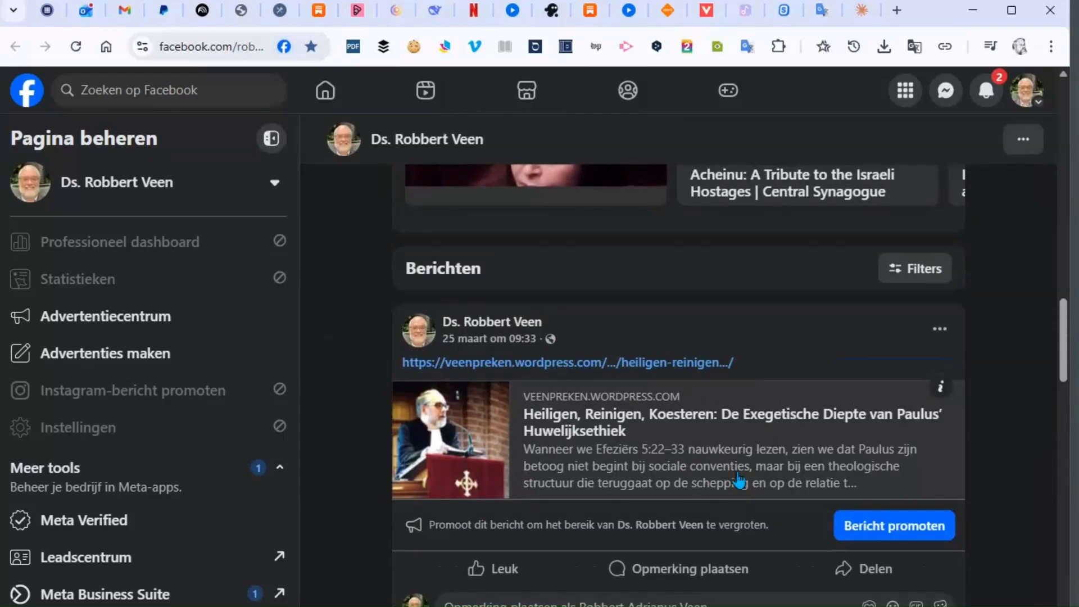
pyautogui.scroll(4, 739, 480)
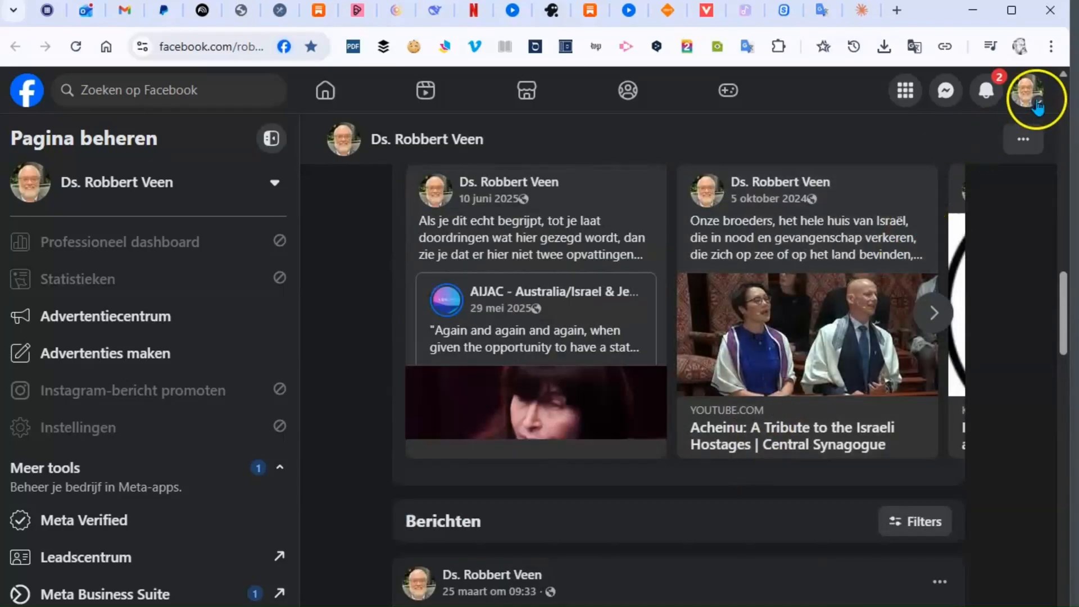
pyautogui.click(1036, 105)
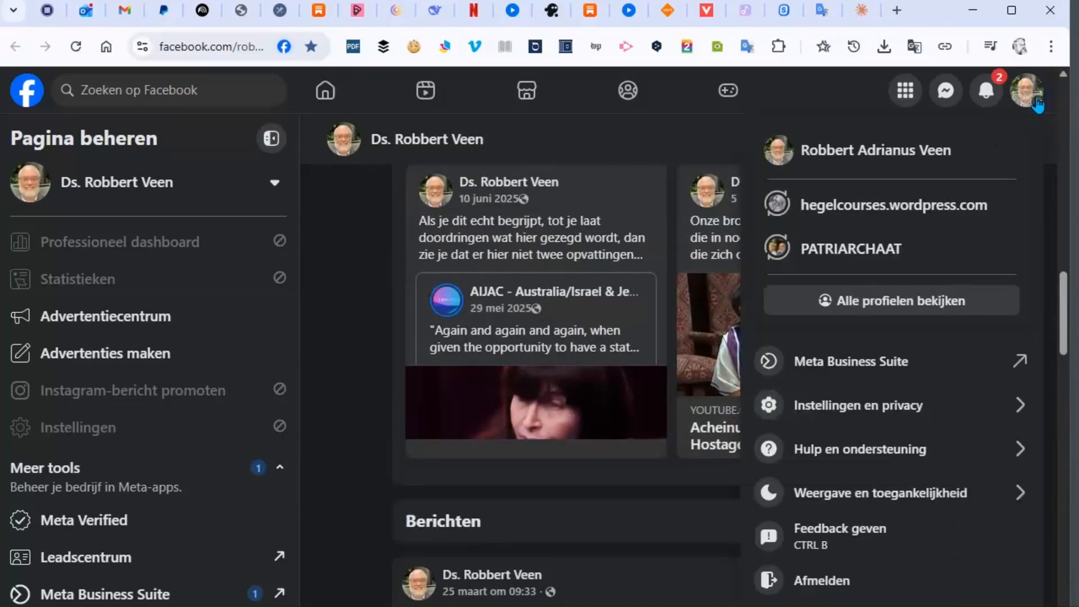
pyautogui.click(896, 150)
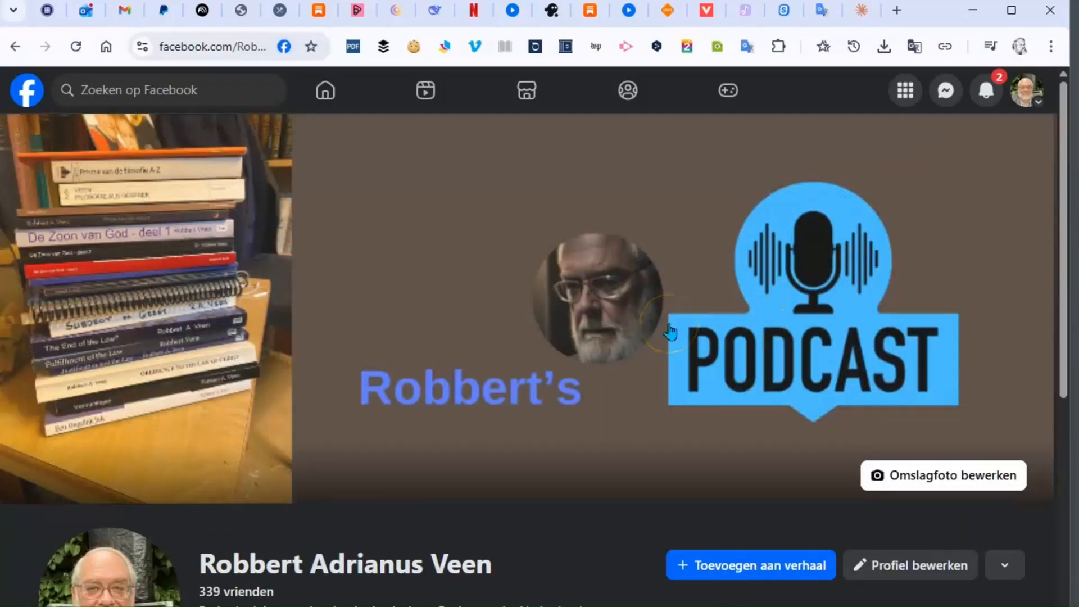
# Publish a public post on the personal profile containing the copied WordPress link to "introductie-noachidische-geboden".
pyautogui.scroll(-7, 670, 332)
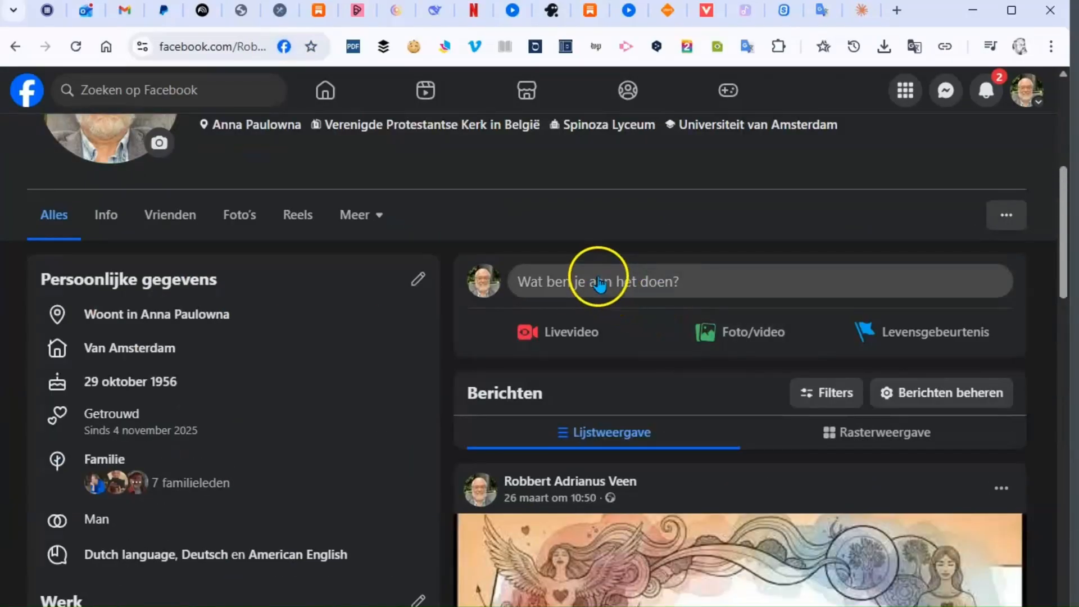
pyautogui.click(598, 274)
pyautogui.click(463, 439)
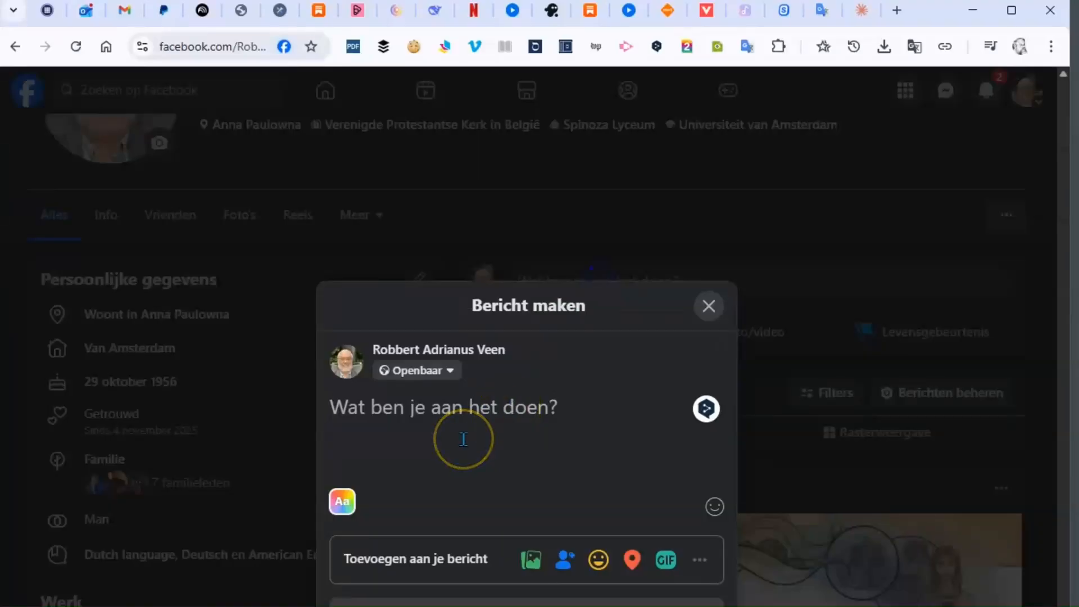
pyautogui.write('https://veenpreken.wordpress.com/2026/03/29/introductie-noachidische-geboden/')
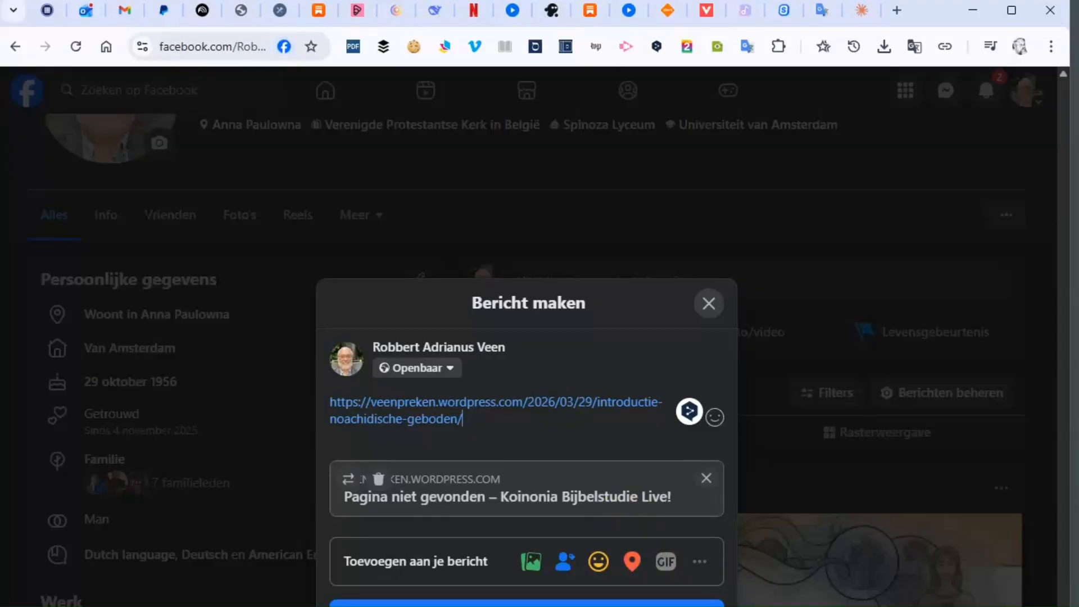
pyautogui.hotkey('ctrl', 'Return')
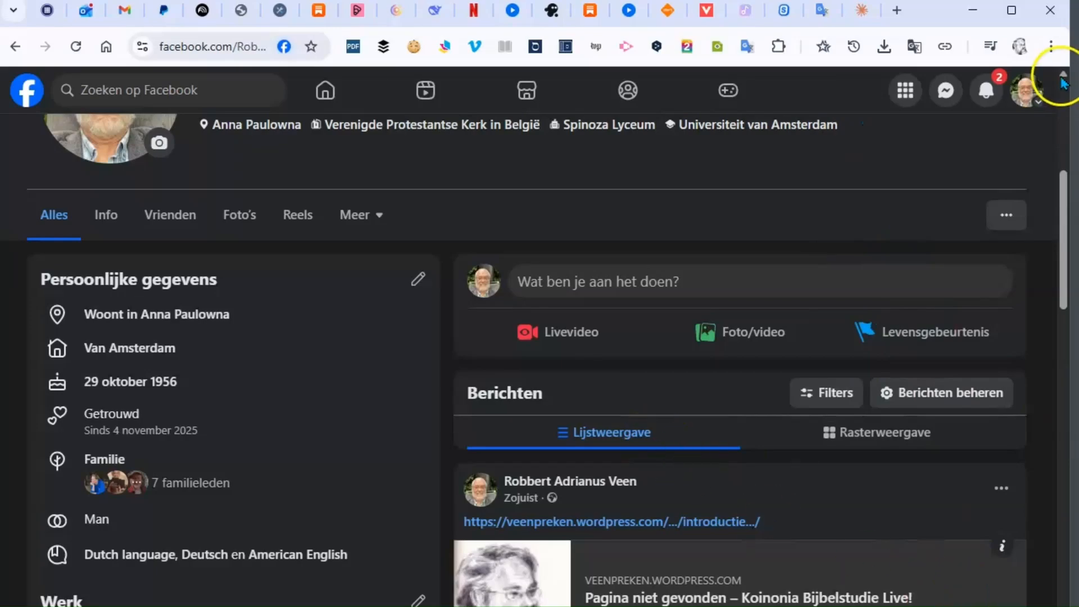
# Move the newly published link post on the profile to the trash and confirm the move.
pyautogui.moveTo(939, 20); pyautogui.dragTo(938, 0)
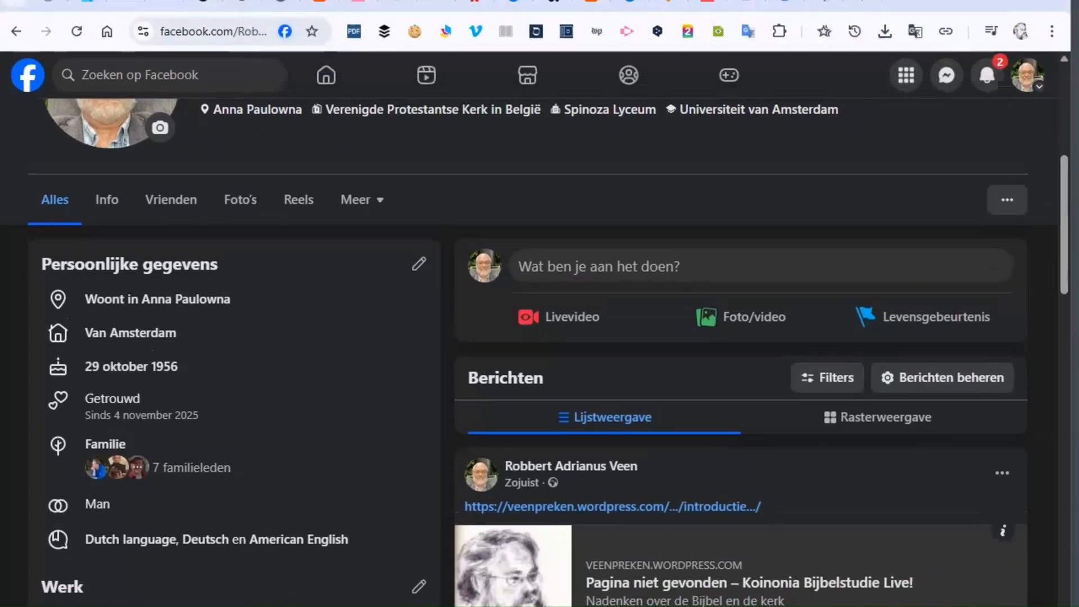
pyautogui.click(999, 475)
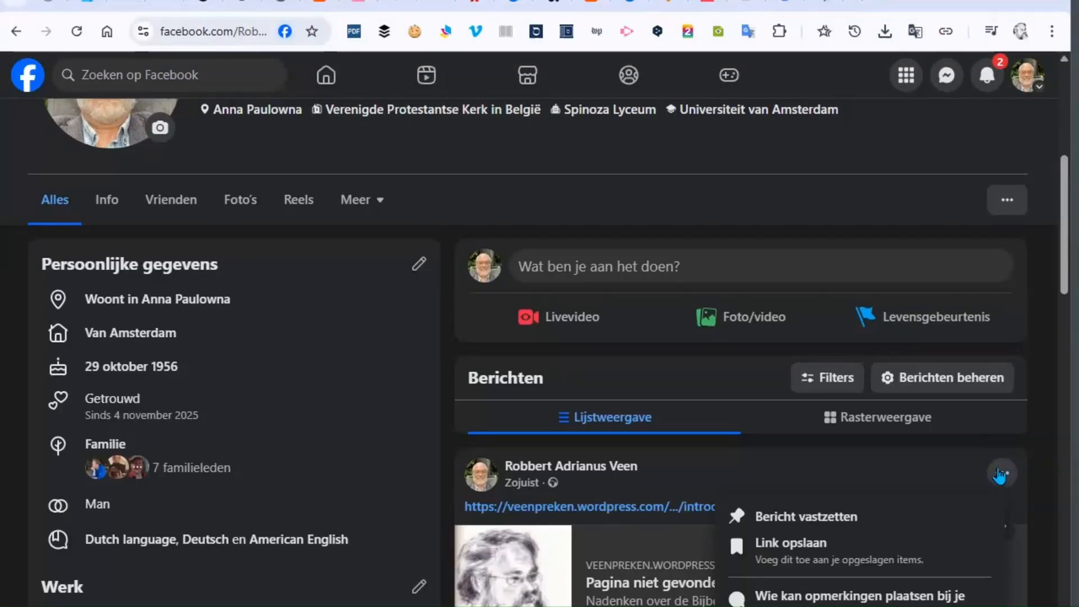
pyautogui.click(815, 517)
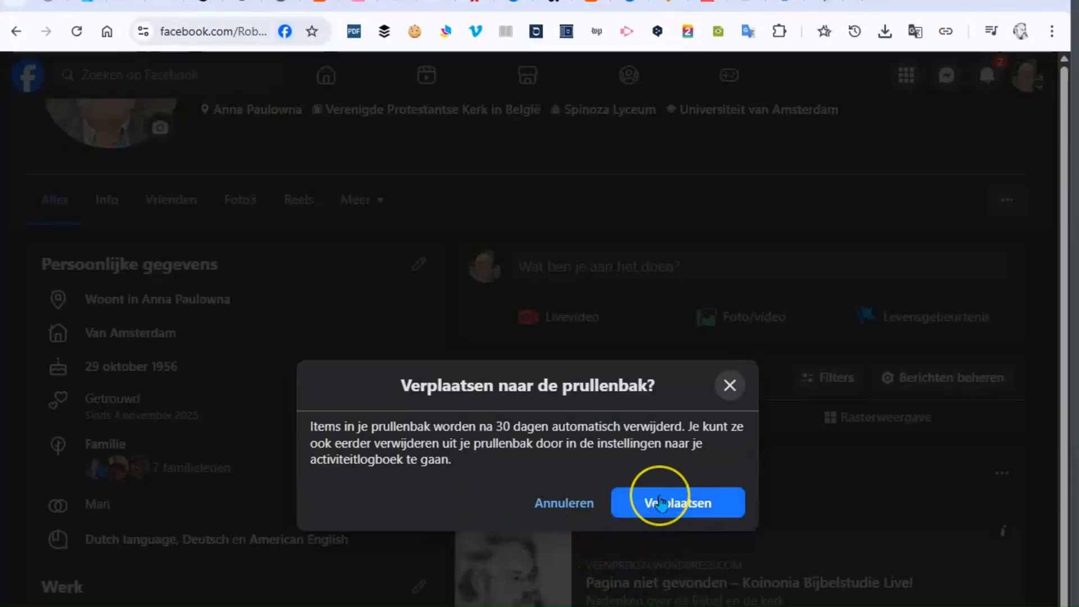
pyautogui.click(661, 501)
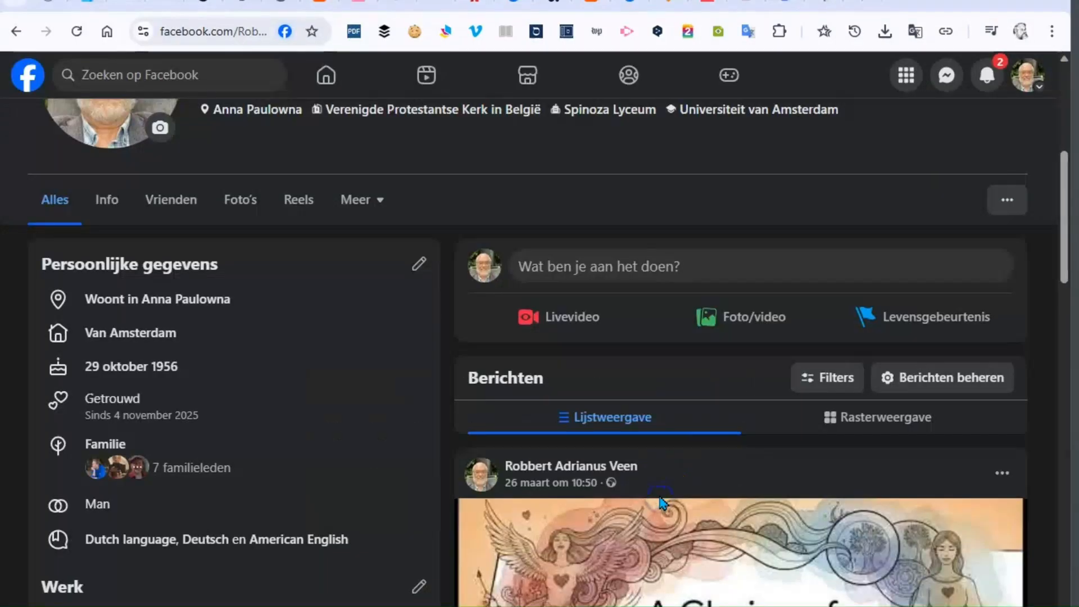